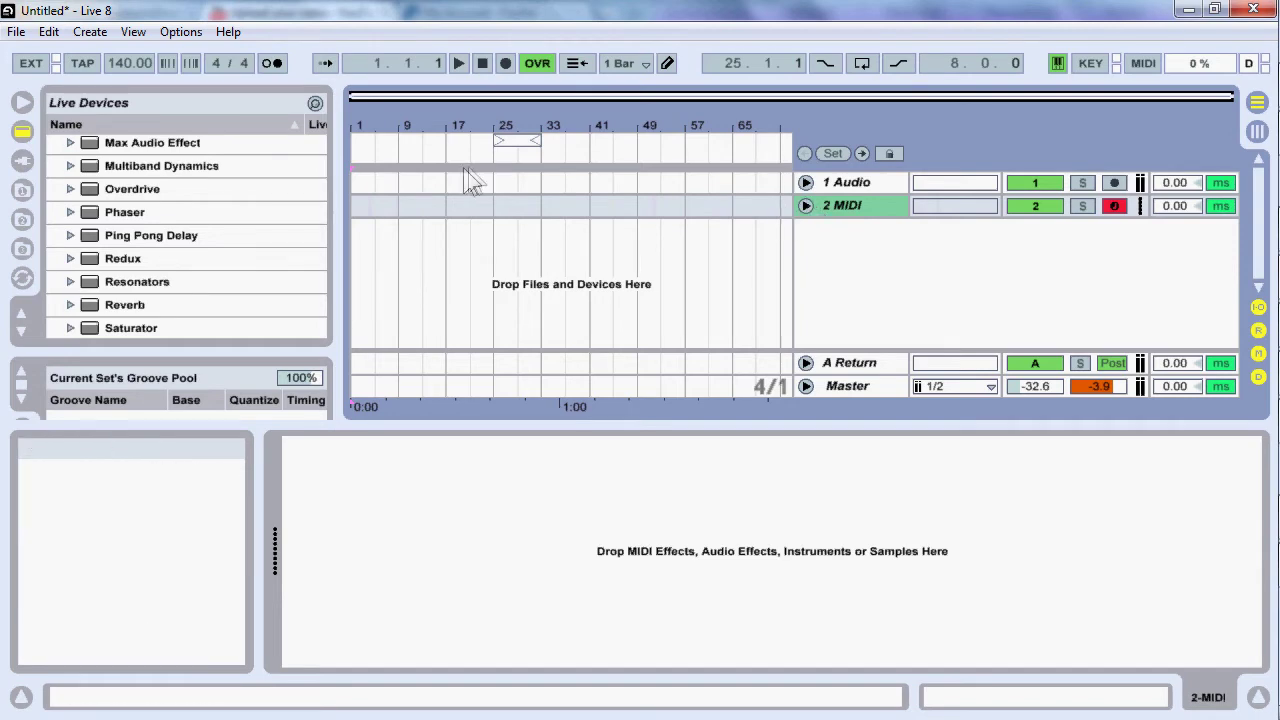
# Unfold the MIDI track and load the Operator instrument onto it.
pyautogui.click(805, 205)
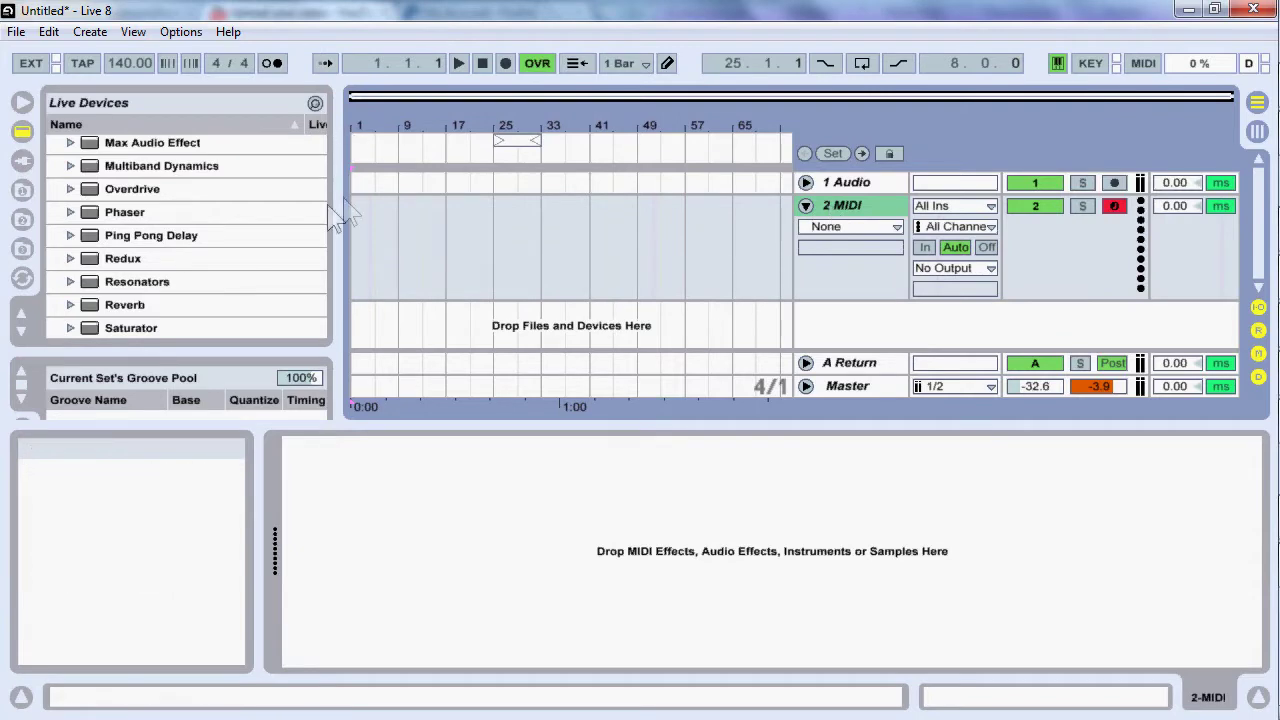
pyautogui.scroll(4, 249, 214)
pyautogui.scroll(6, 249, 245)
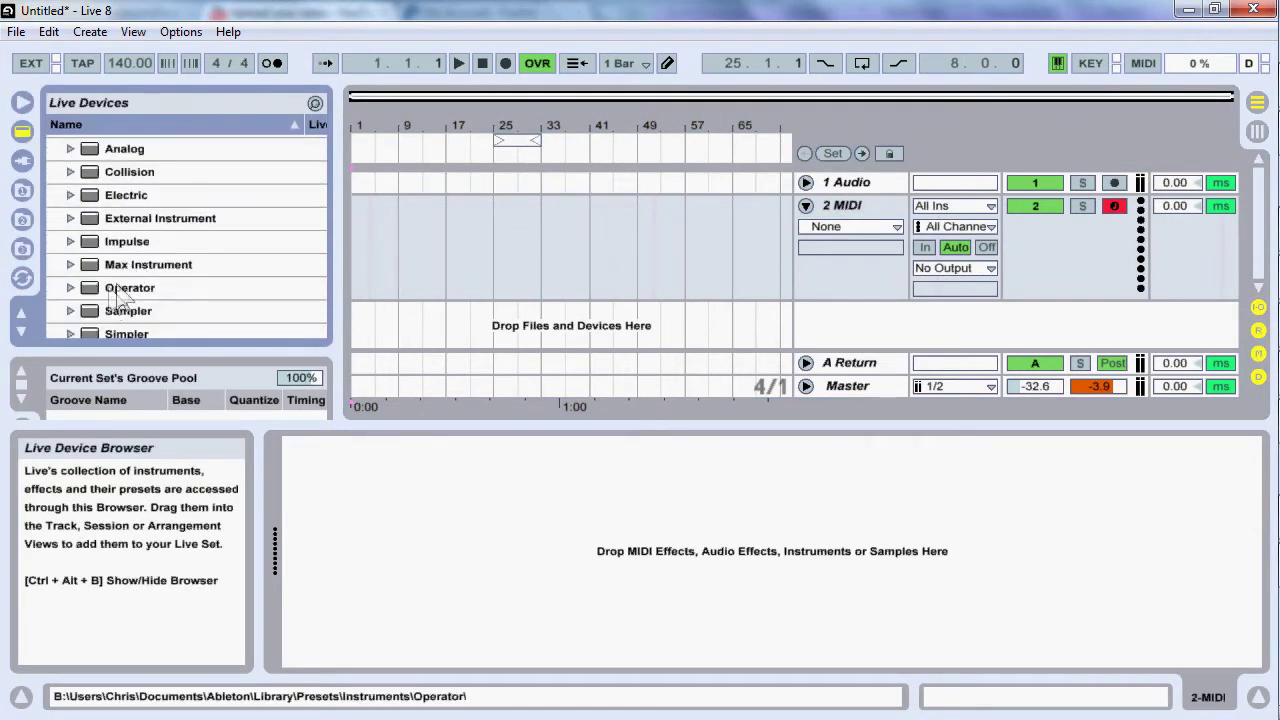
pyautogui.click(116, 289)
pyautogui.press('Return')
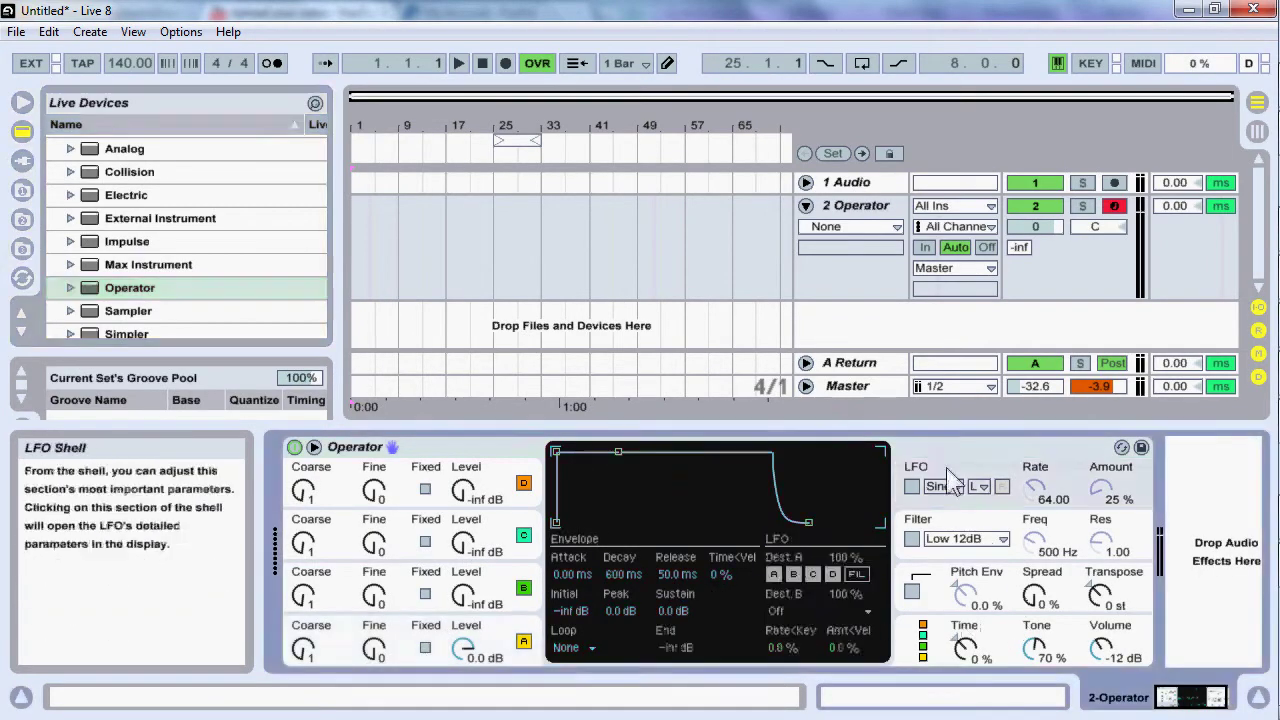
# Show Operator's filter settings and collapse the Instruments folder in the device browser.
pyautogui.click(950, 524)
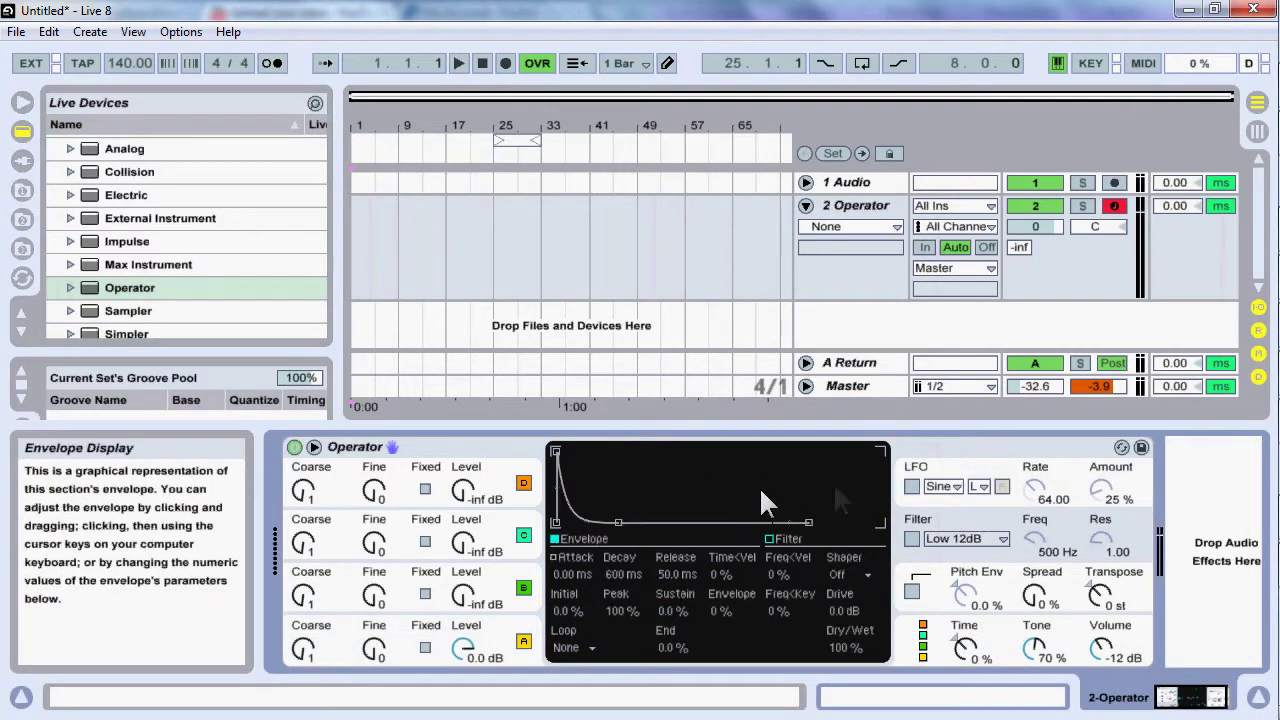
pyautogui.scroll(2, 124, 238)
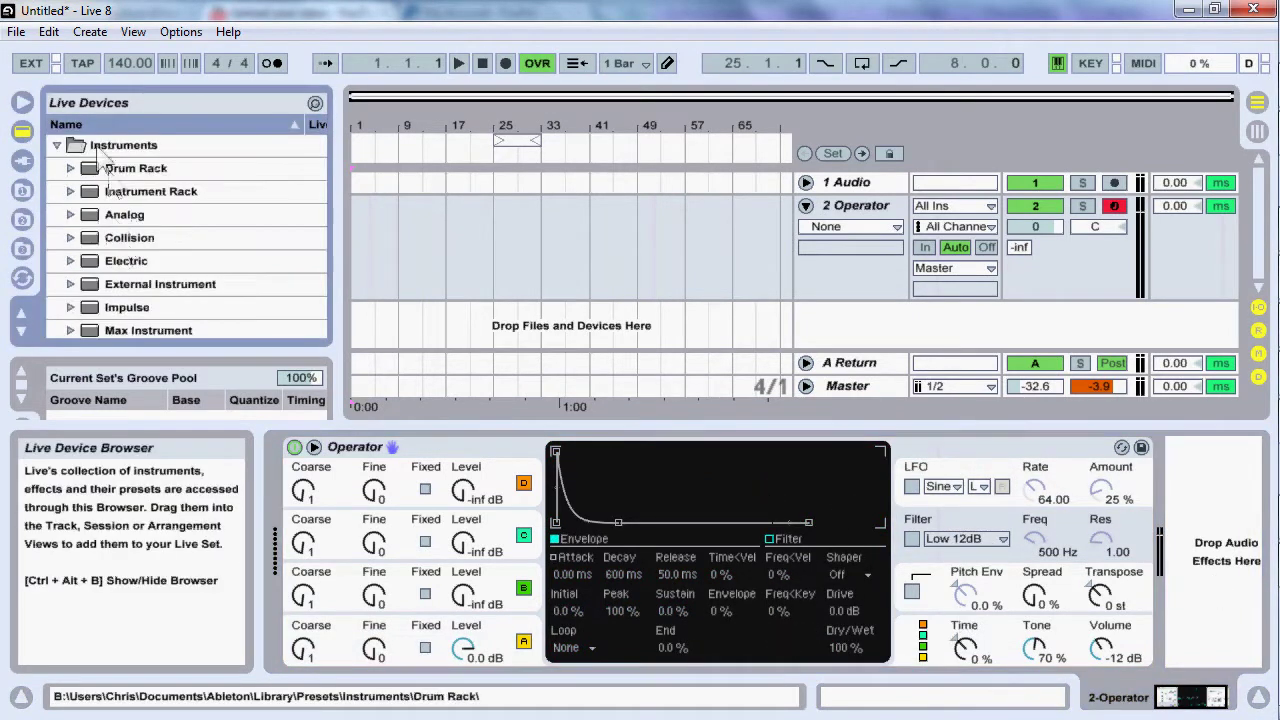
pyautogui.click(56, 145)
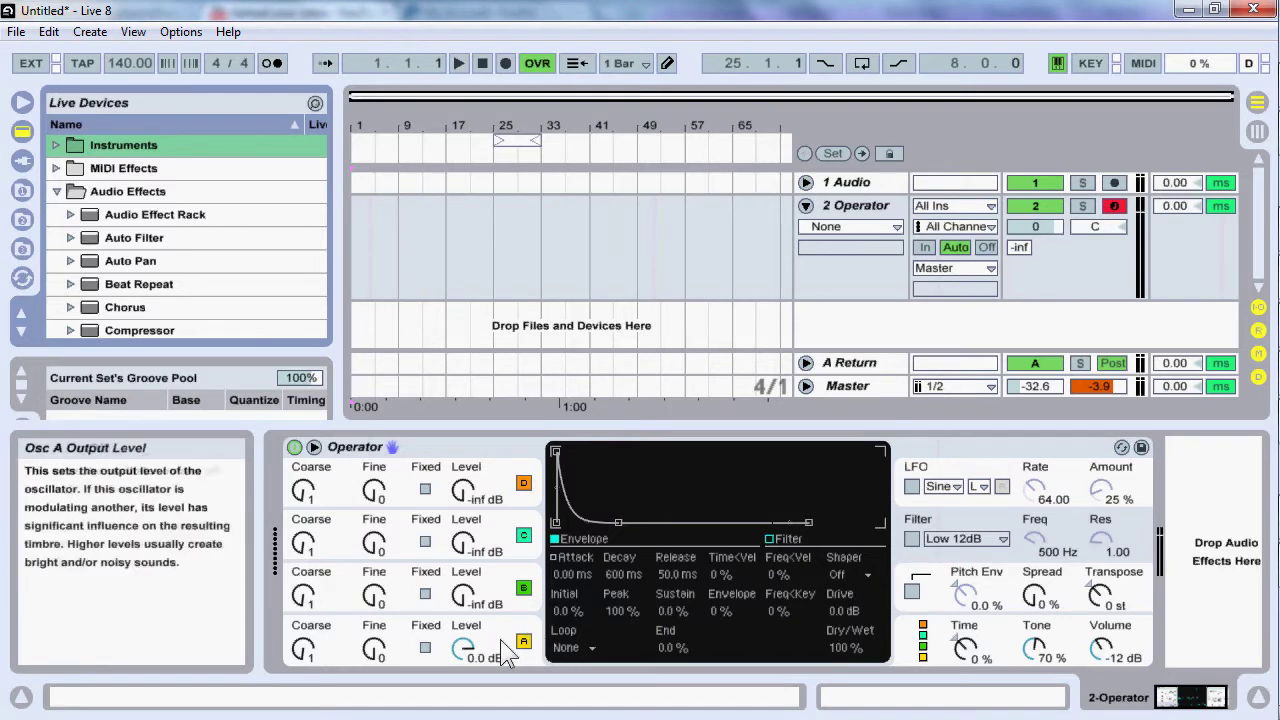
# Set oscillator B's waveform to Square D.
pyautogui.click(488, 600)
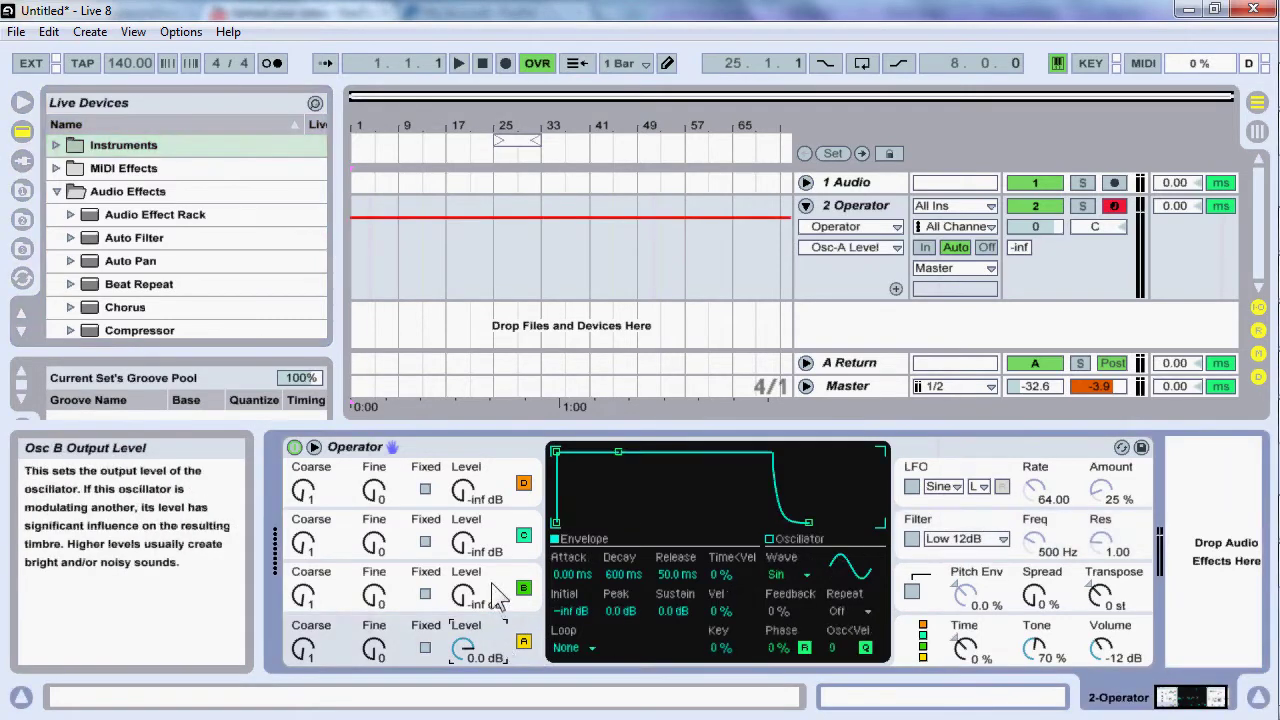
pyautogui.click(500, 655)
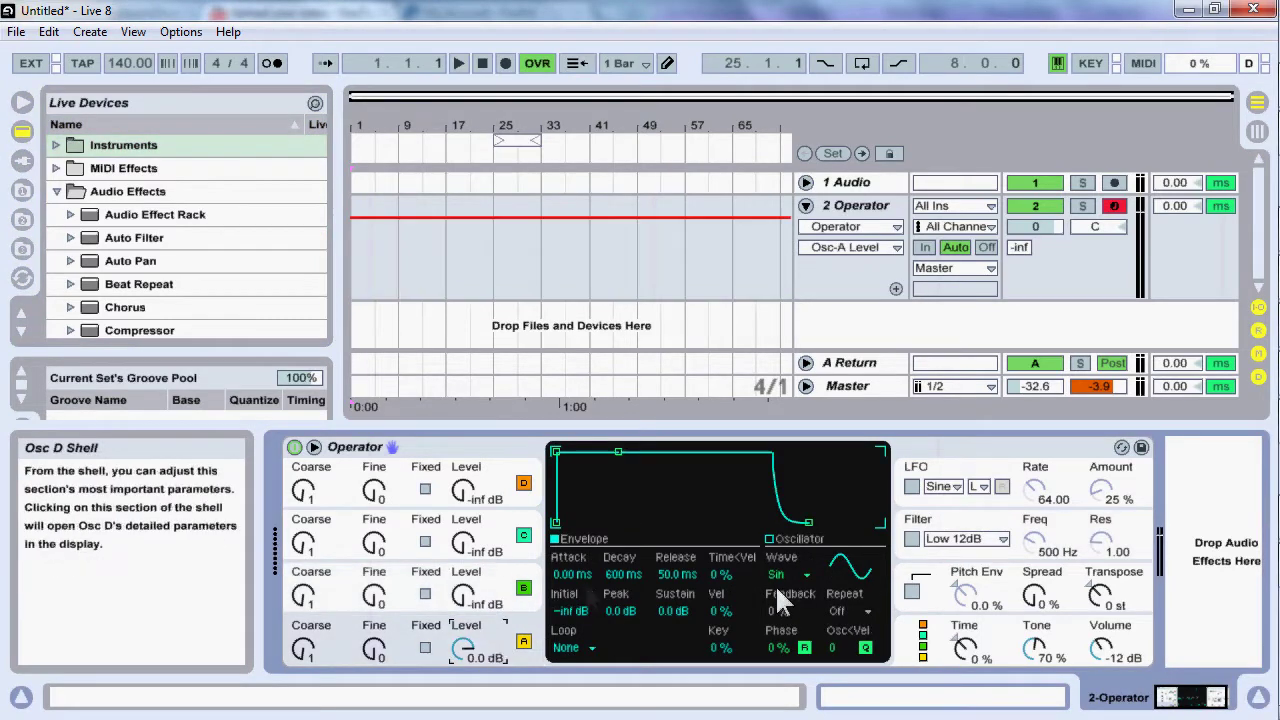
pyautogui.click(518, 585)
pyautogui.click(783, 573)
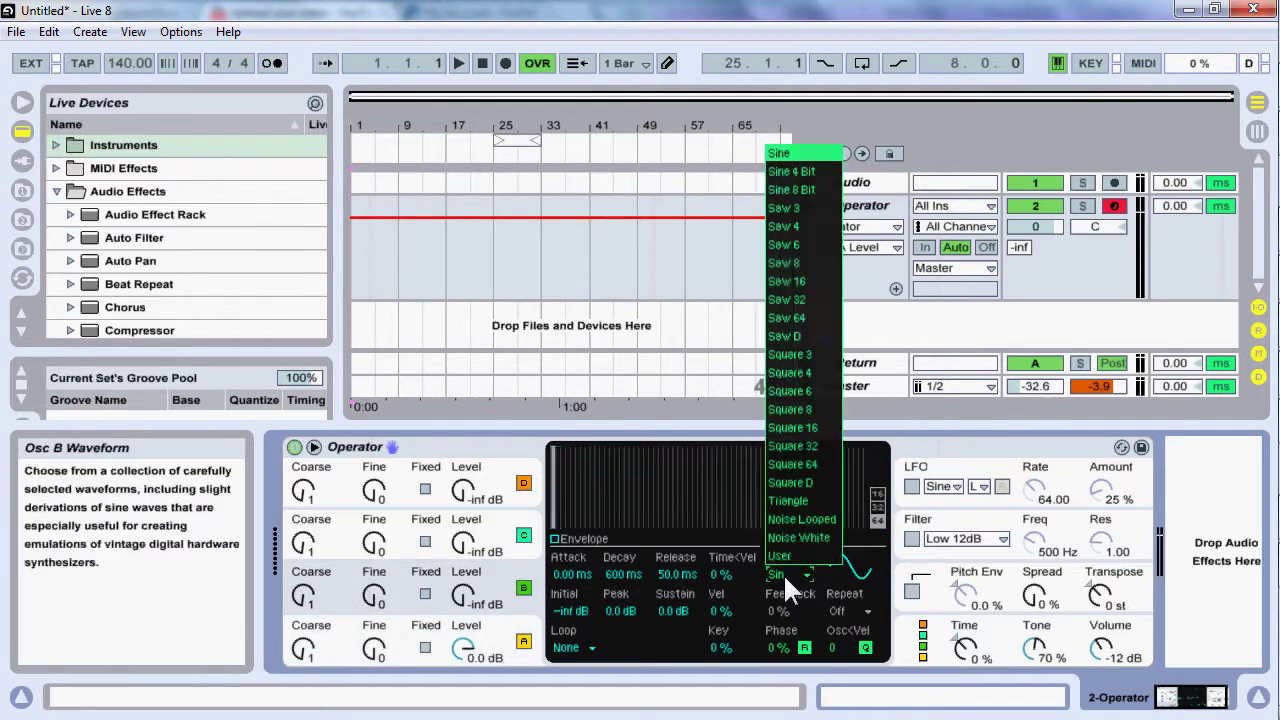
pyautogui.click(795, 486)
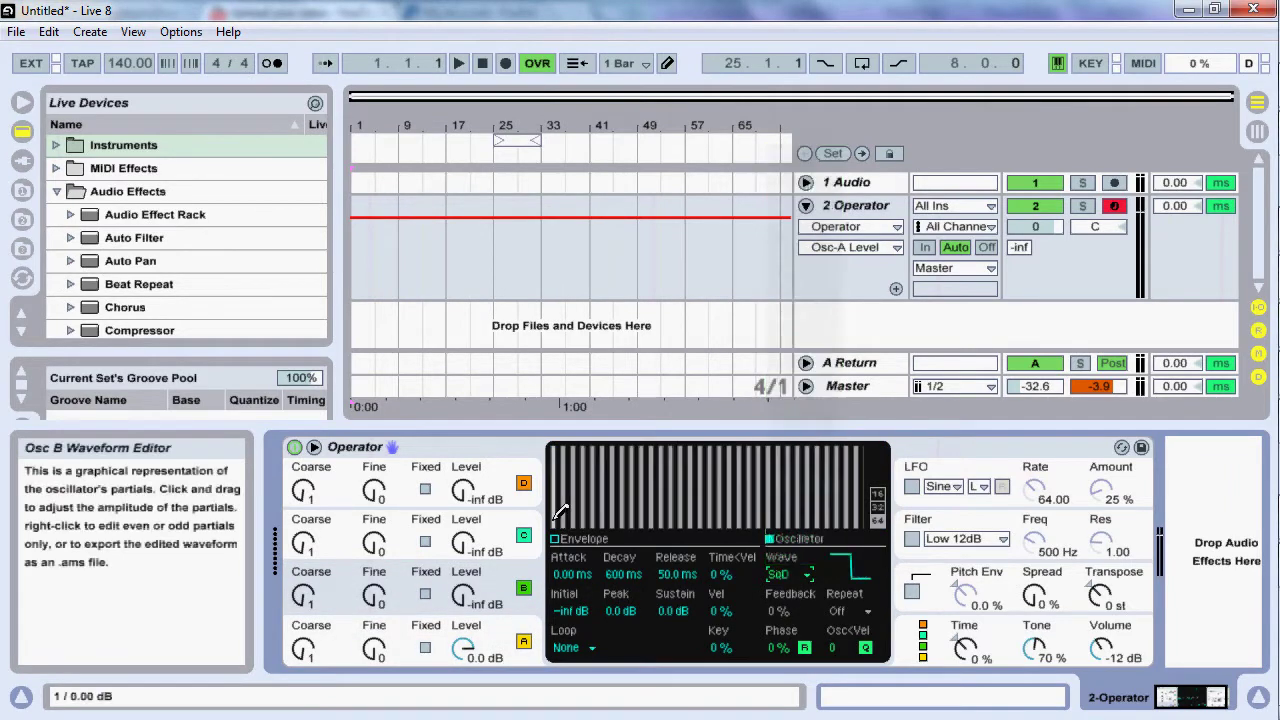
# Set oscillator C's waveform to Saw 64.
pyautogui.click(482, 535)
pyautogui.click(778, 574)
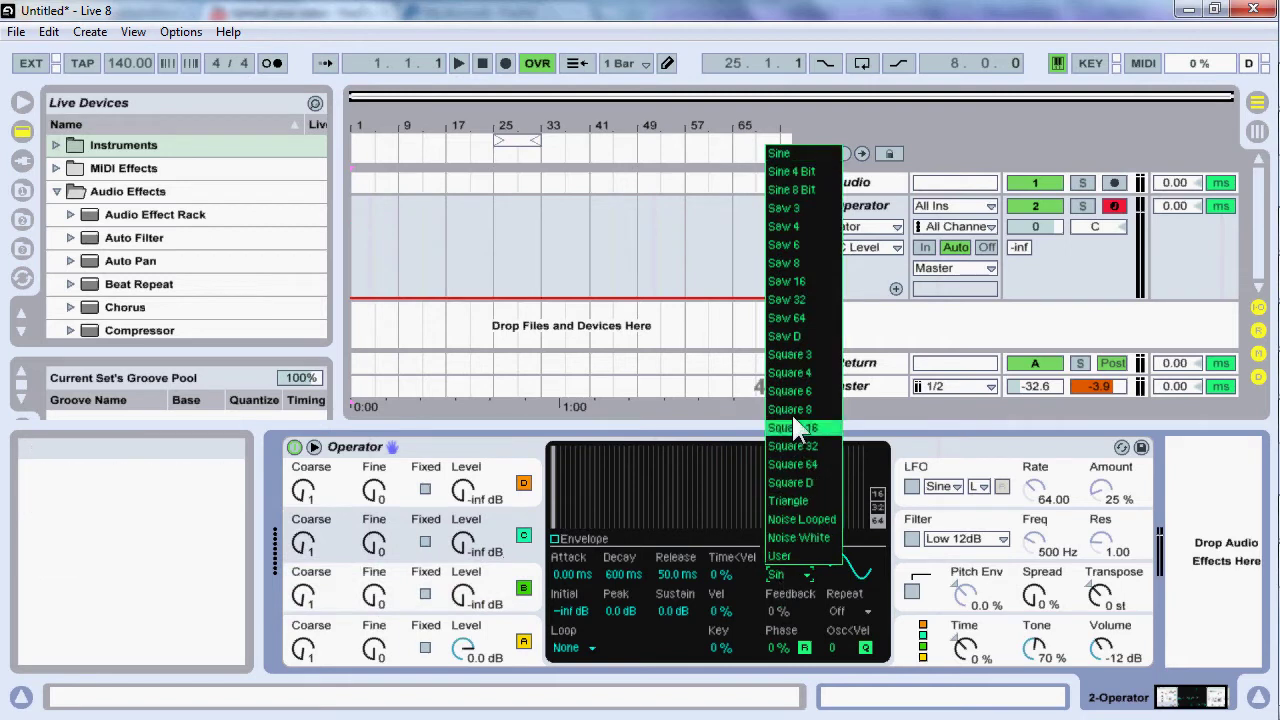
pyautogui.click(797, 316)
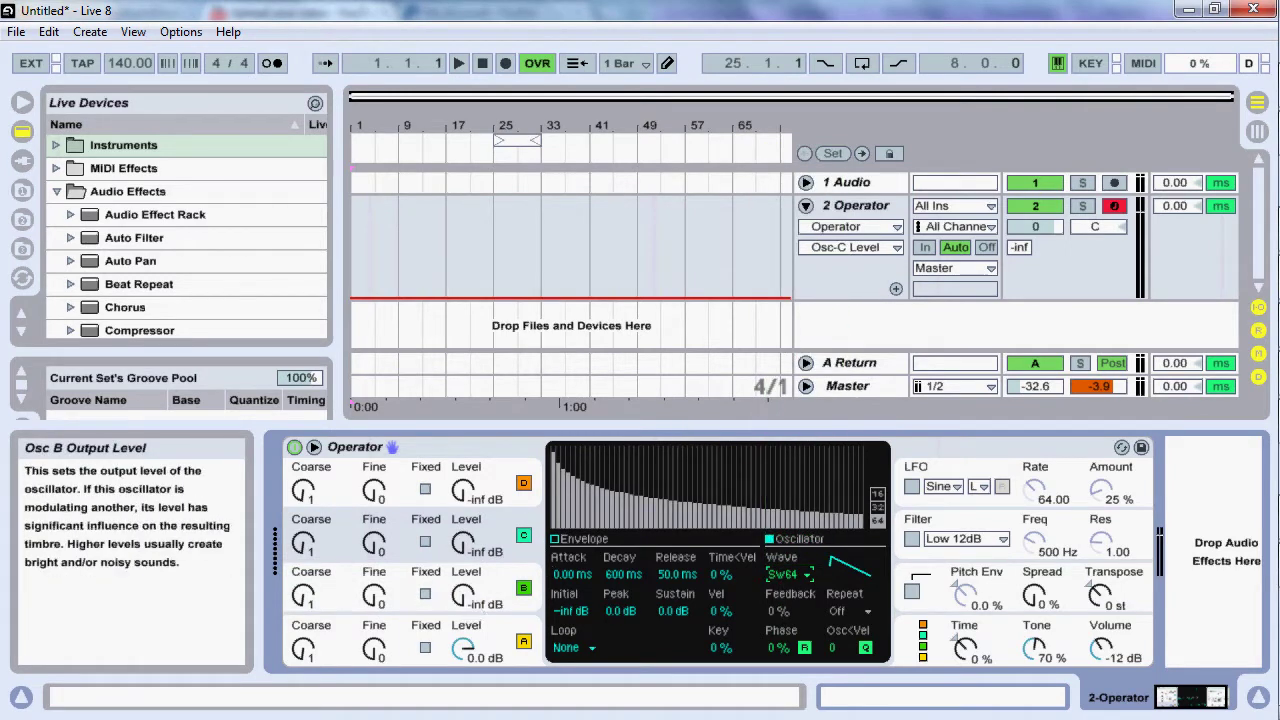
# Raise the output levels of oscillators B and C to 0.0 dB and set Operator's global transpose to -24 st.
pyautogui.moveTo(463, 594); pyautogui.dragTo(463, 470)
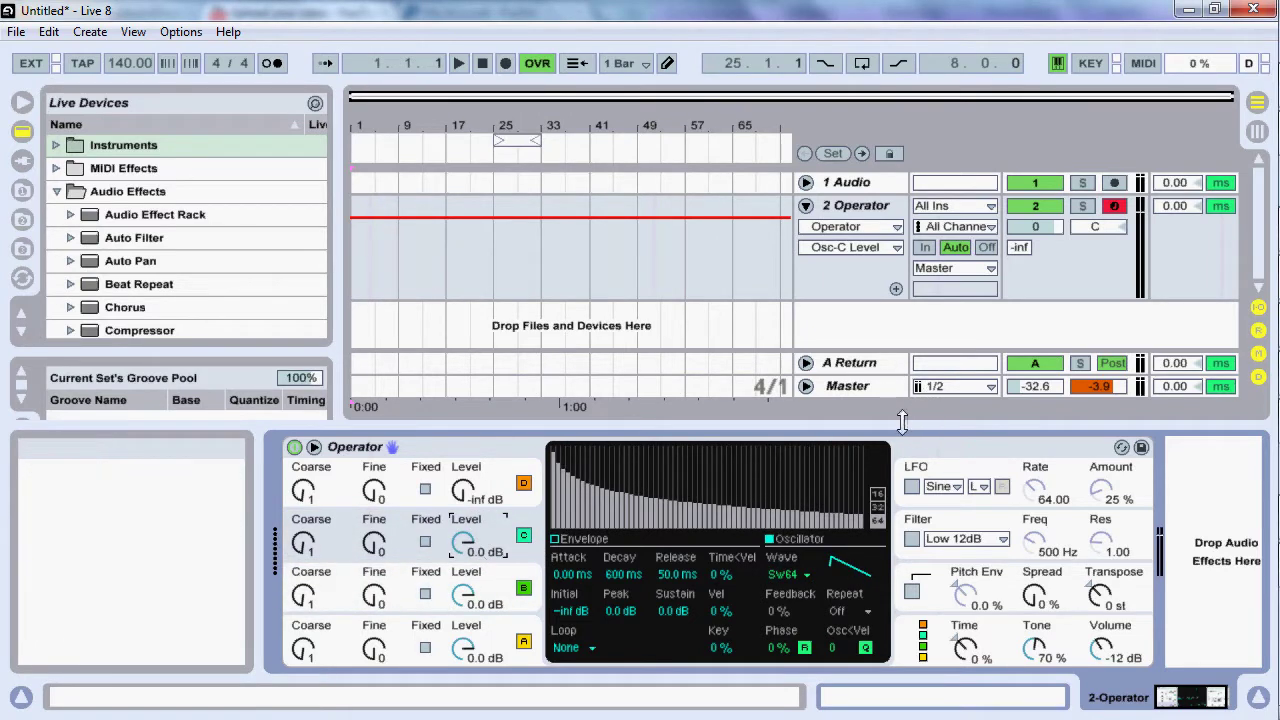
pyautogui.press('a')
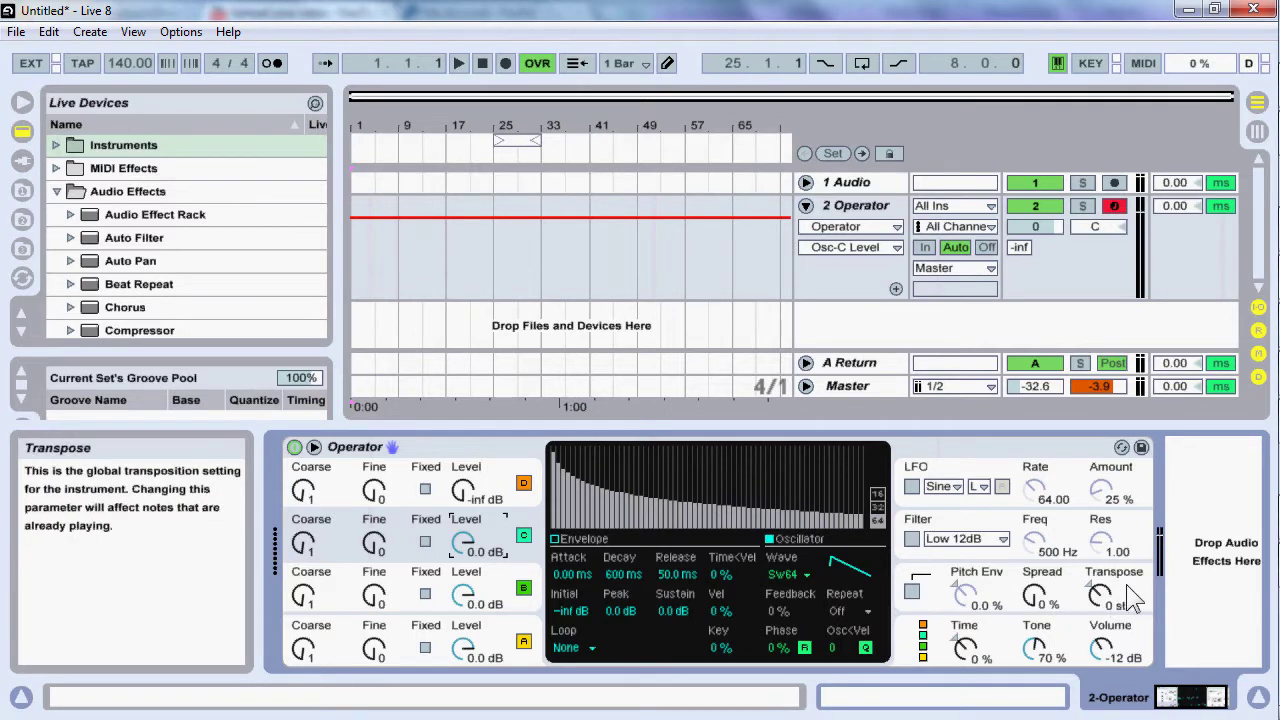
pyautogui.moveTo(1112, 600); pyautogui.dragTo(1112, 640)
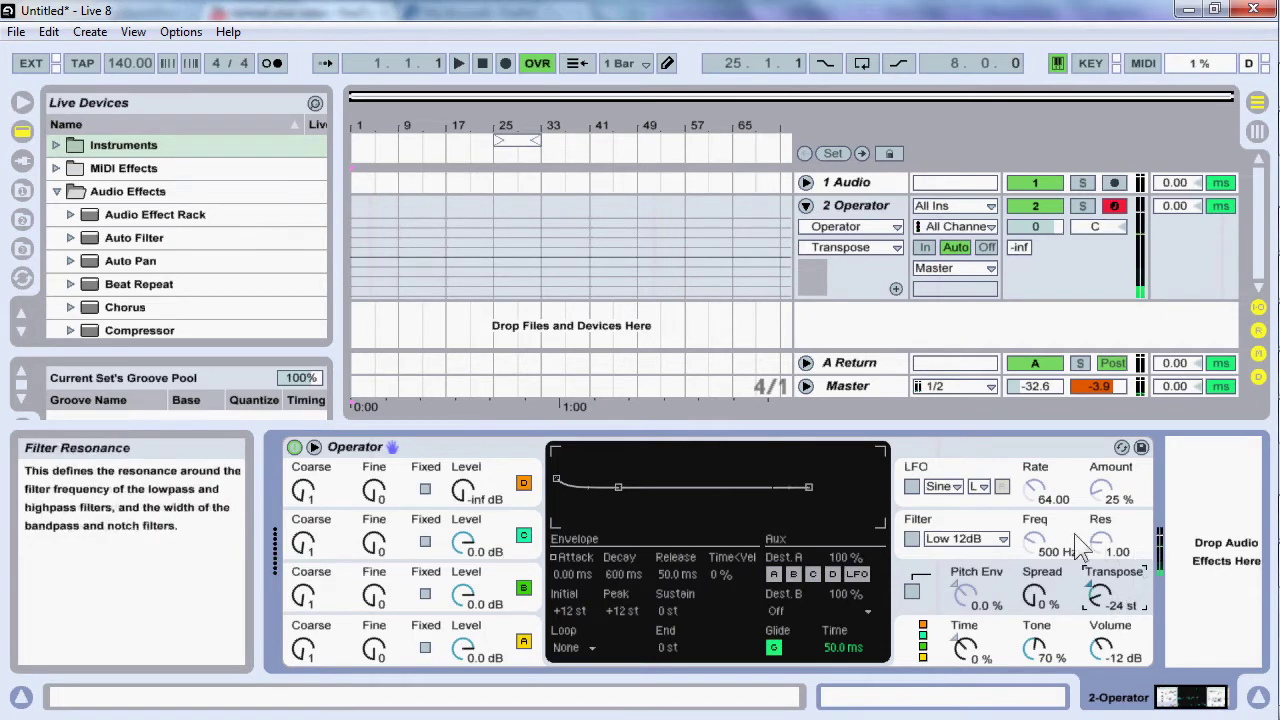
# Set the coarse tuning of oscillators B and C to 2 and the Master track's volume to -26.4.
pyautogui.click(310, 598)
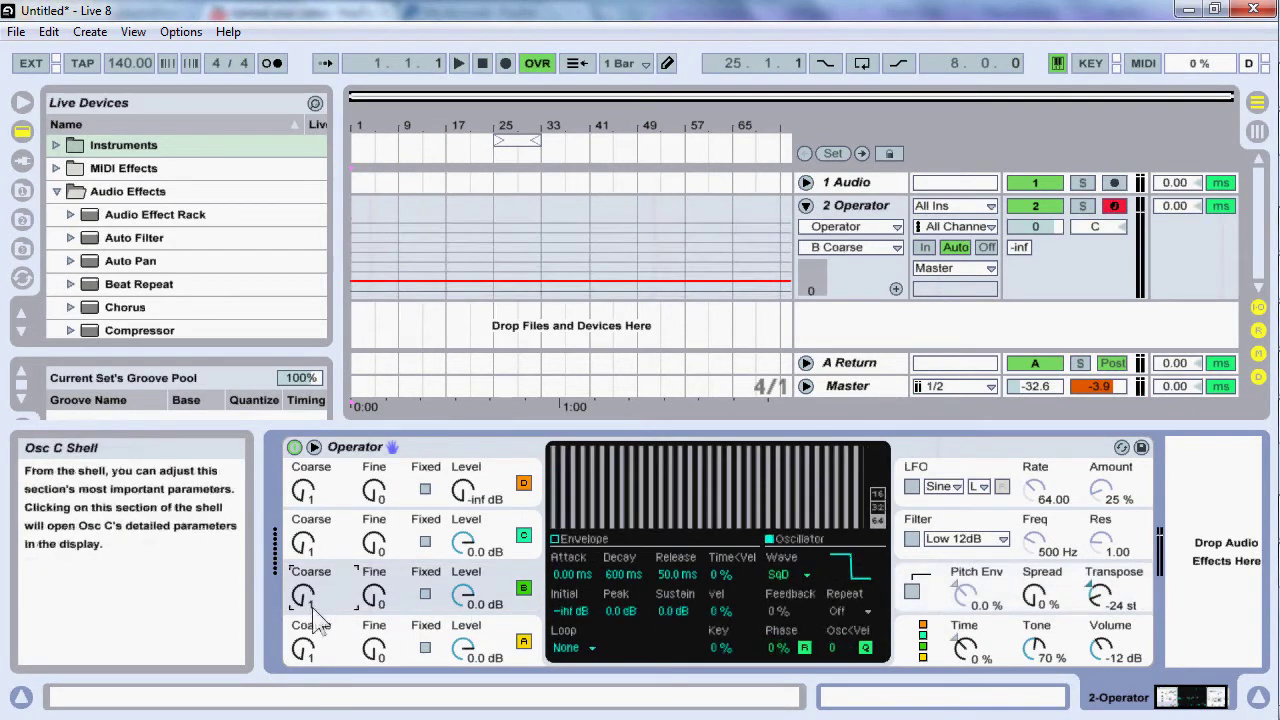
pyautogui.moveTo(308, 598); pyautogui.dragTo(305, 525)
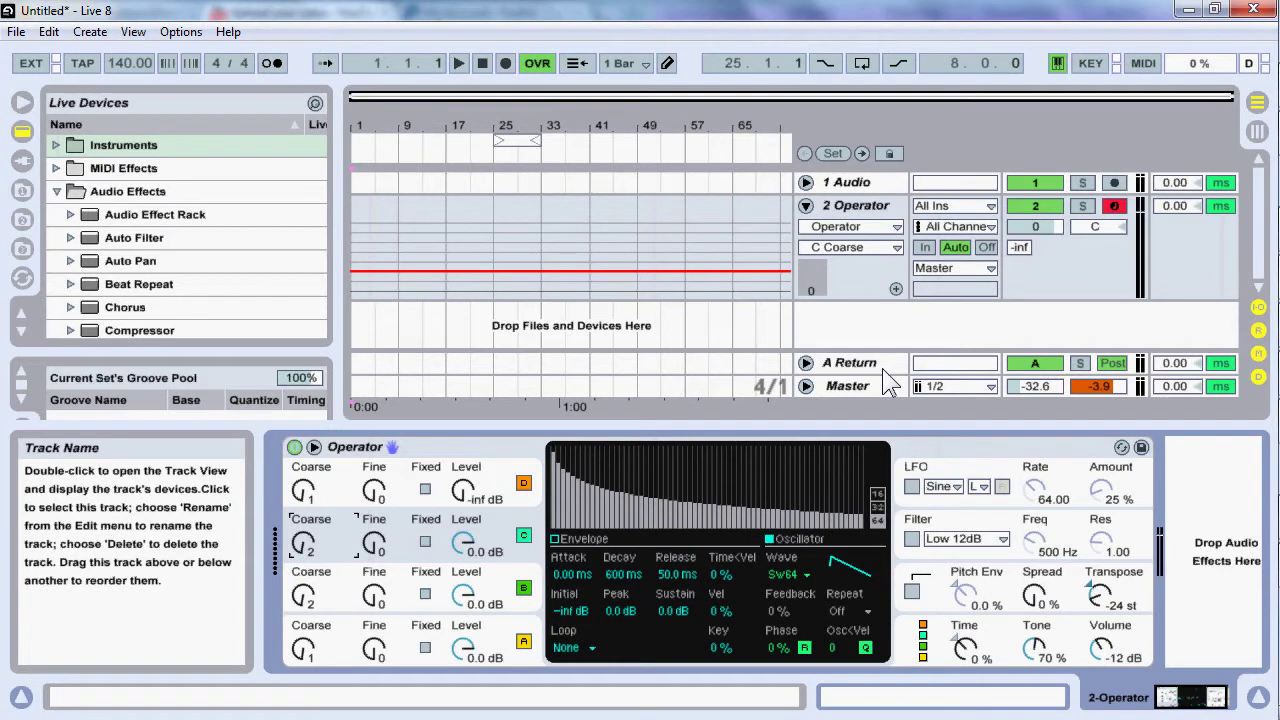
pyautogui.press('a')
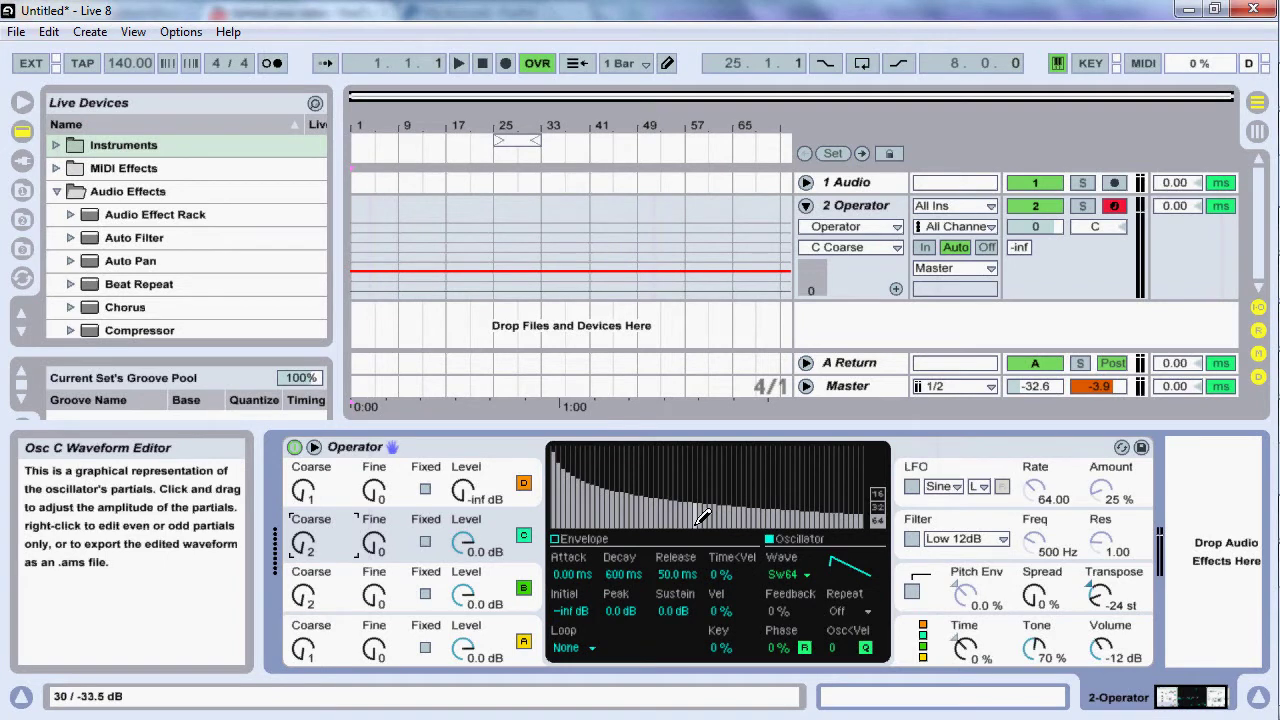
pyautogui.press('a')
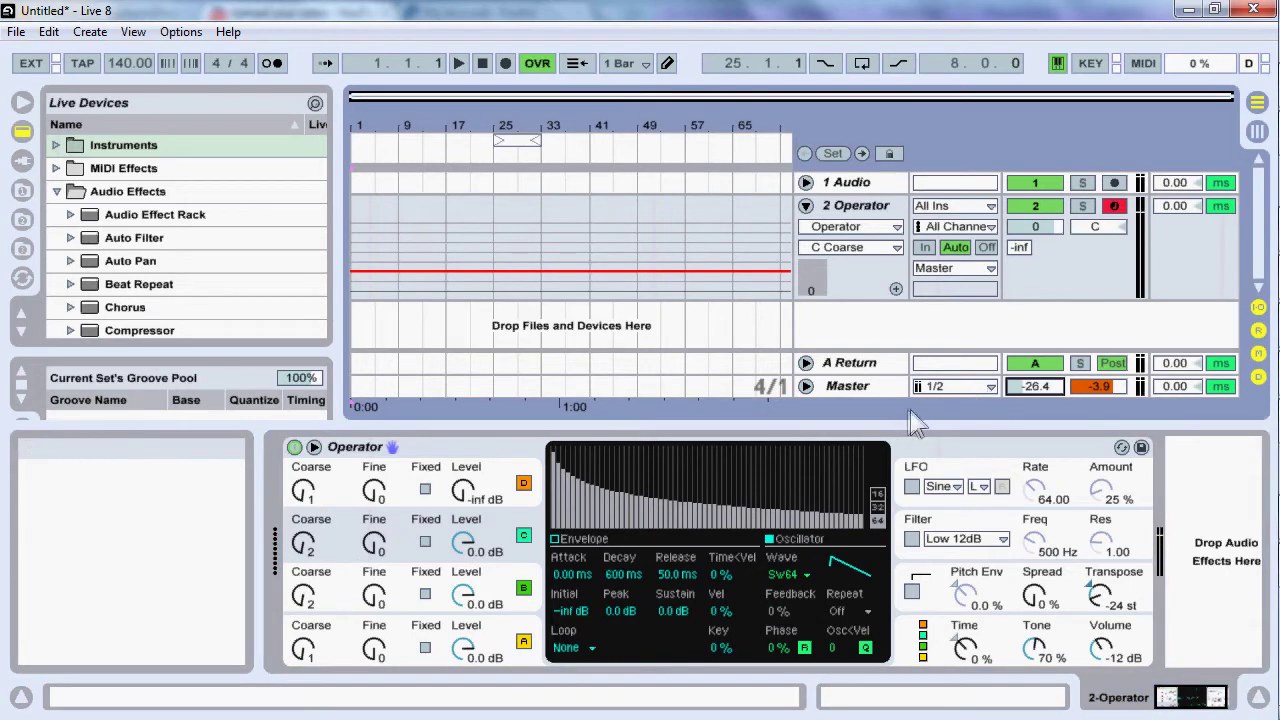
pyautogui.press('a')
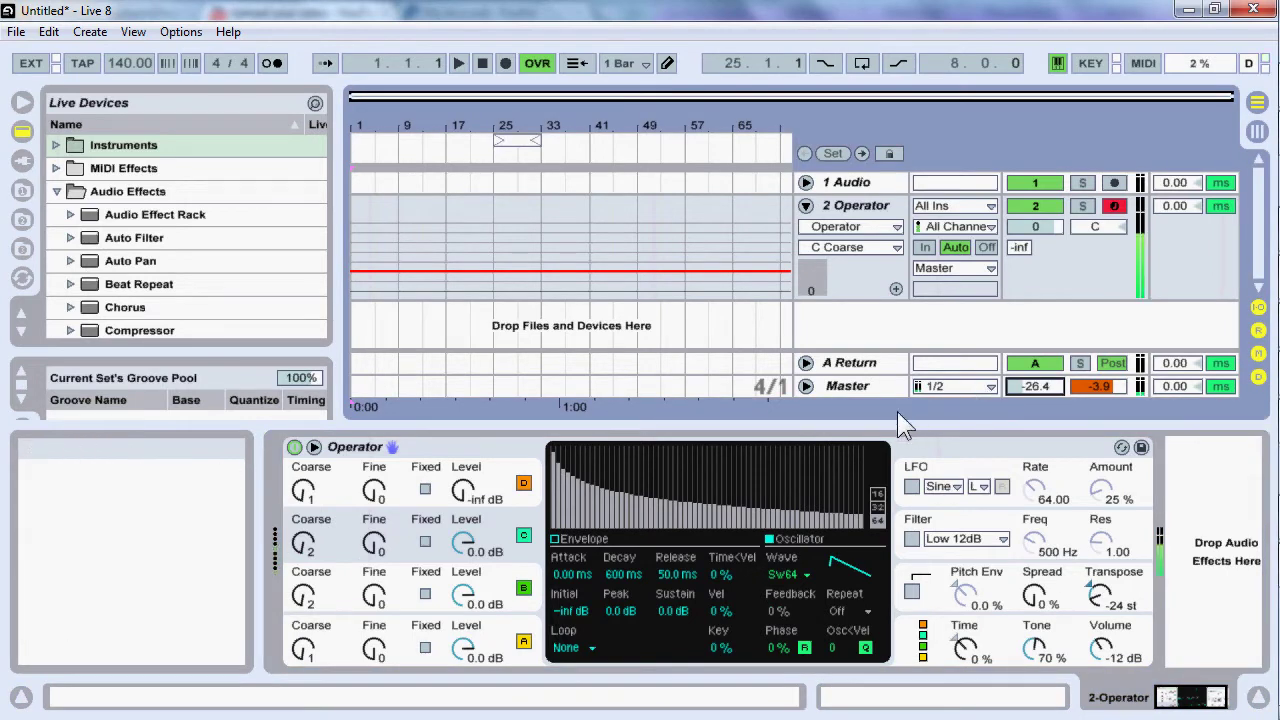
# Try several of Operator's oscillator algorithms while playing notes, and return to the vertical serial stack of all four oscillators.
pyautogui.click(922, 640)
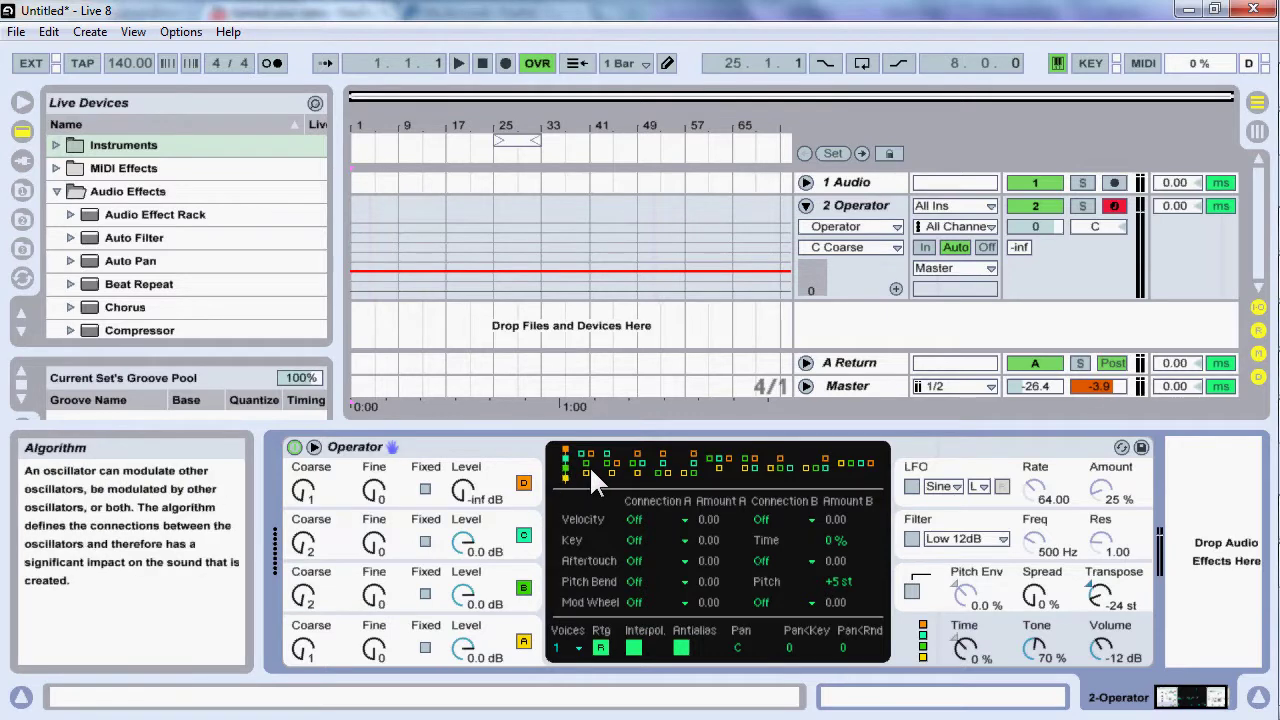
pyautogui.click(589, 465)
pyautogui.click(619, 464)
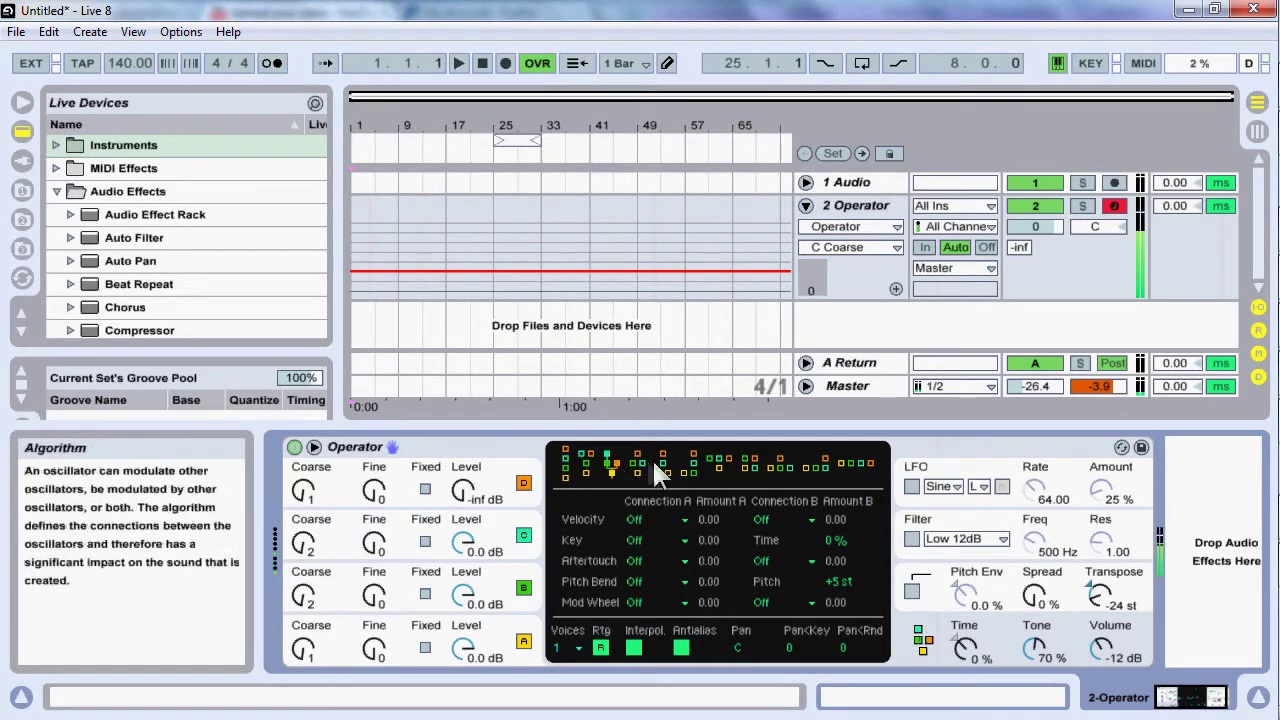
pyautogui.click(640, 460)
pyautogui.click(660, 462)
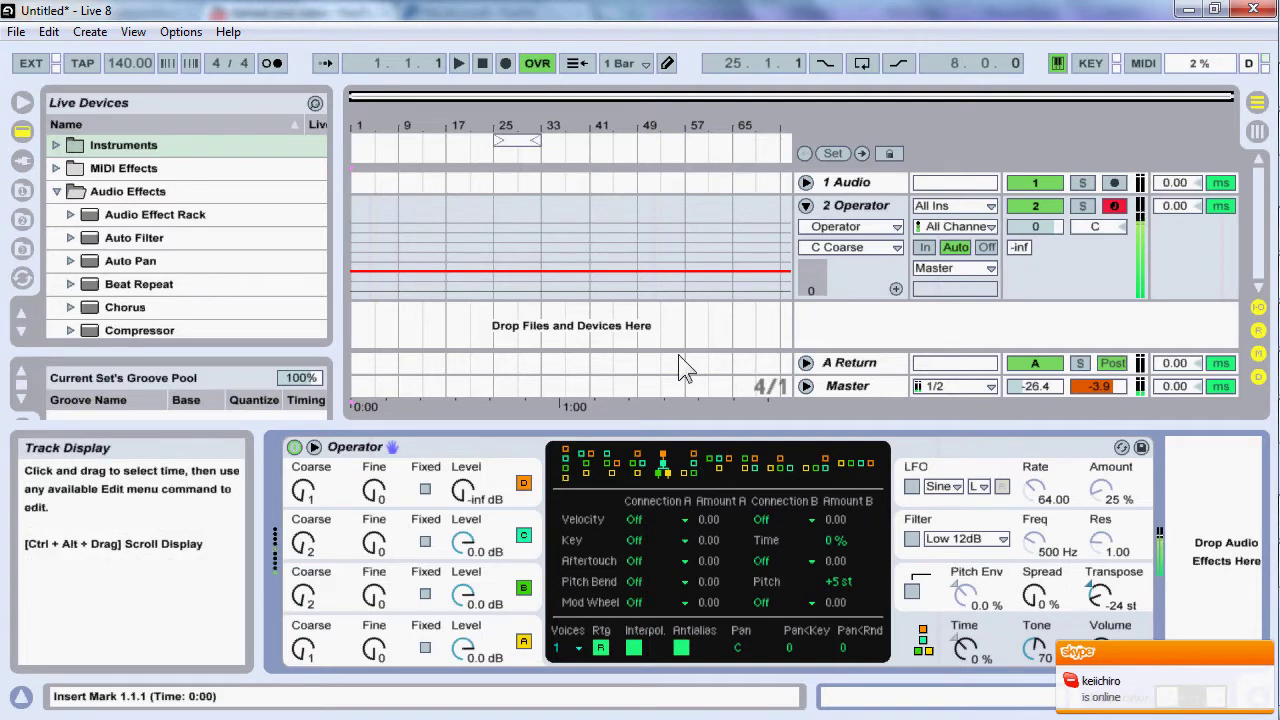
pyautogui.click(562, 466)
pyautogui.click(845, 460)
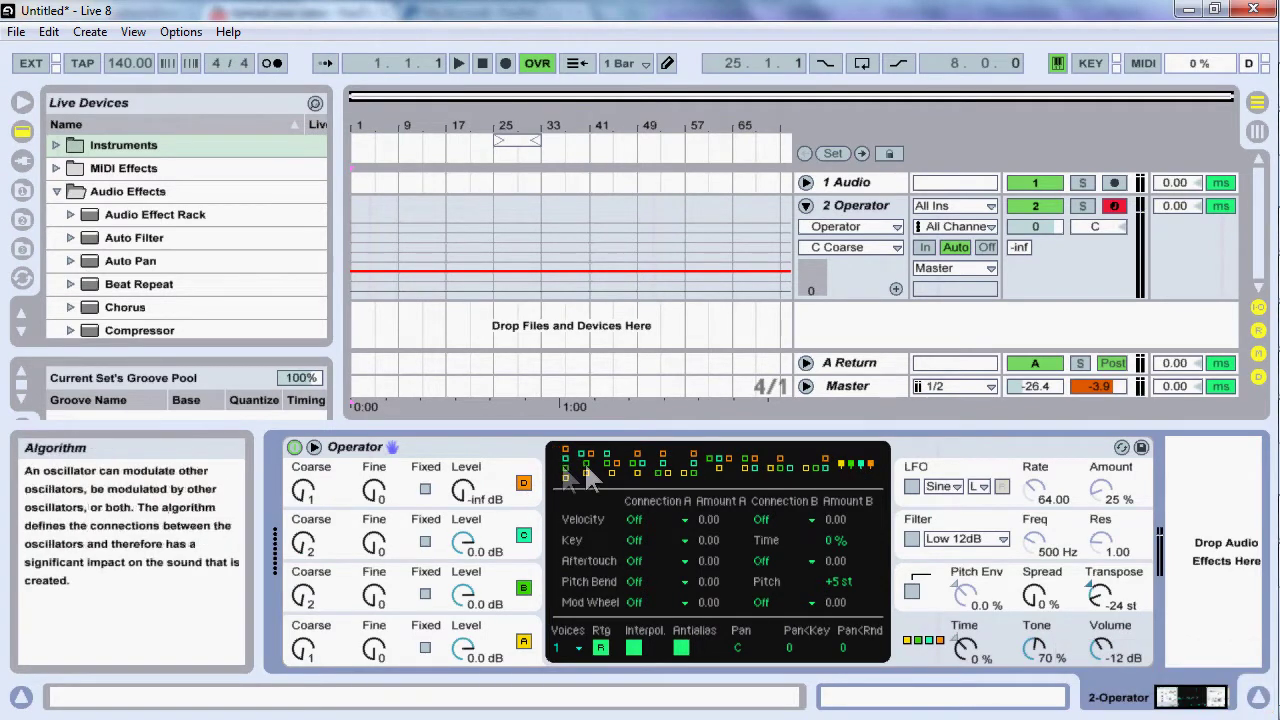
pyautogui.click(747, 464)
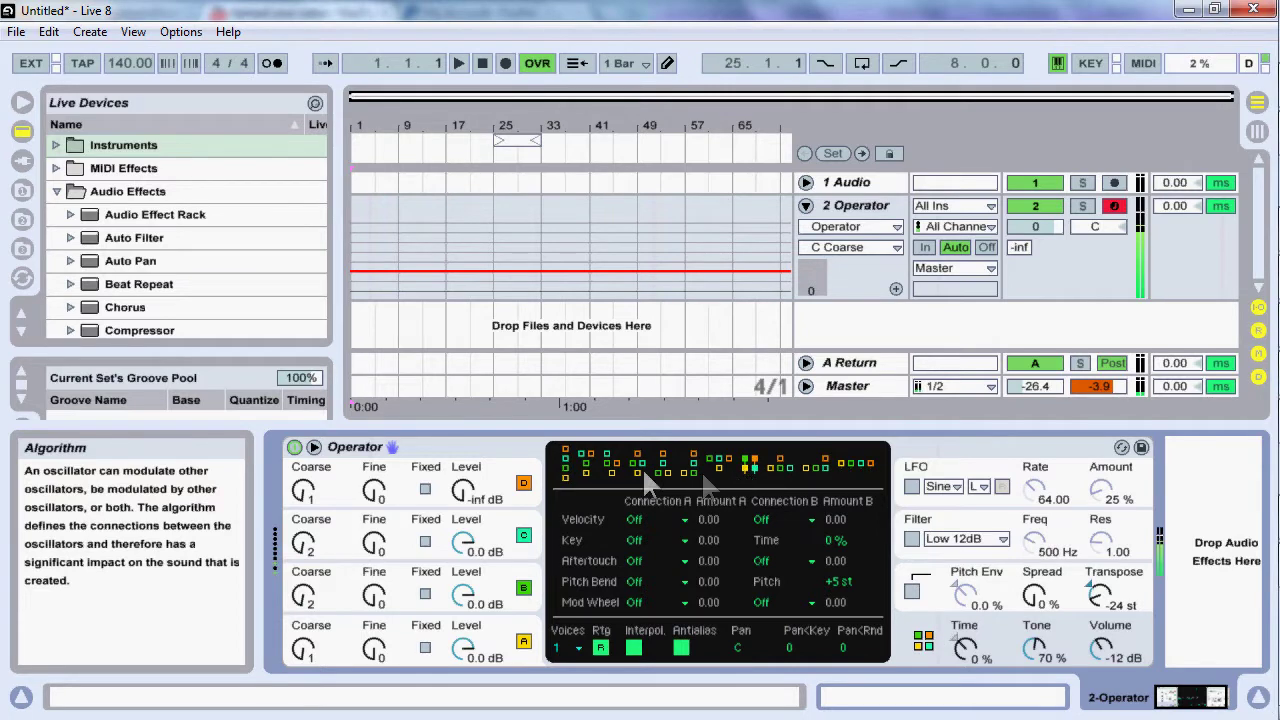
pyautogui.click(566, 458)
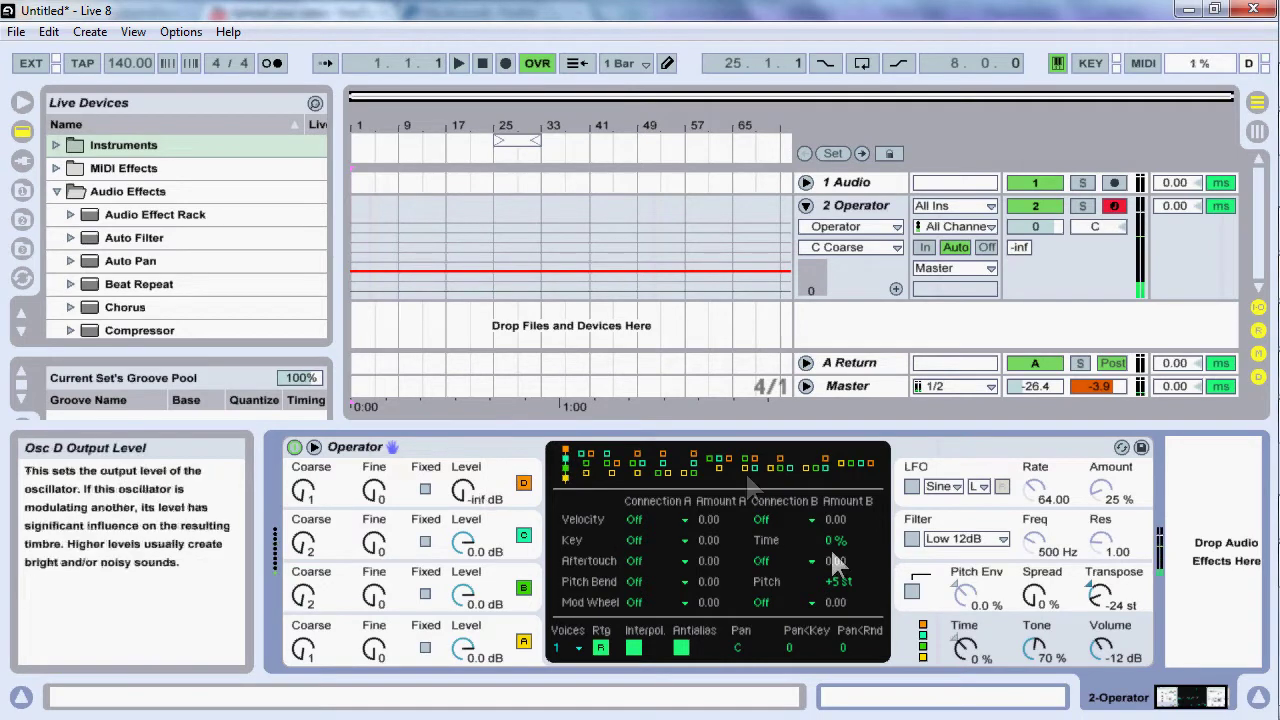
# Enable Operator's LFO and set its amount to 40 %.
pyautogui.click(935, 480)
pyautogui.click(911, 486)
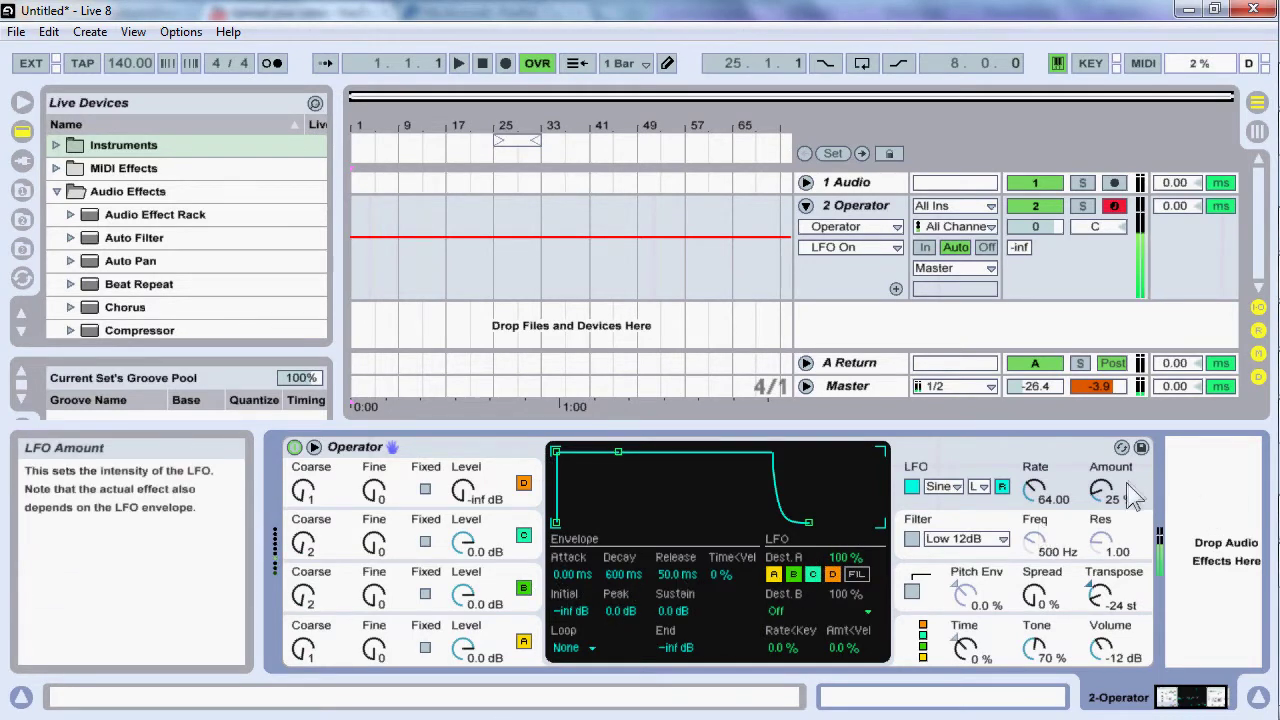
pyautogui.moveTo(1128, 497); pyautogui.dragTo(1110, 475)
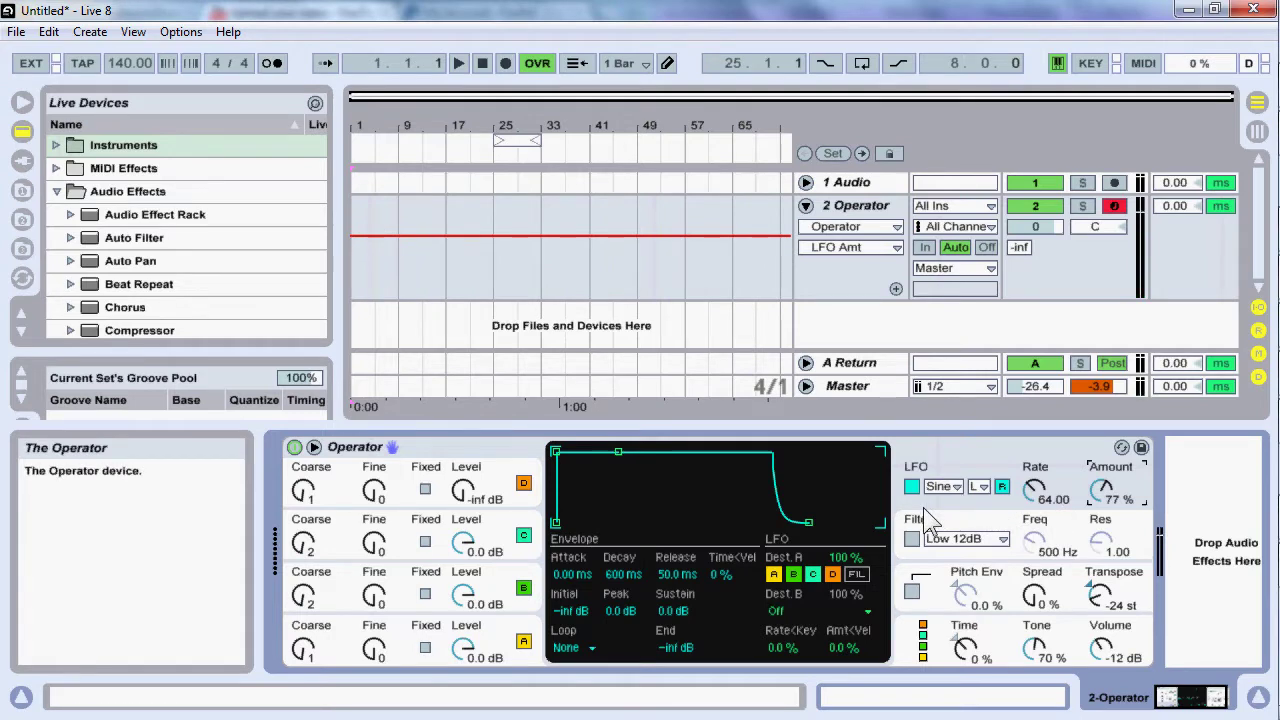
pyautogui.moveTo(1101, 490); pyautogui.dragTo(1101, 512)
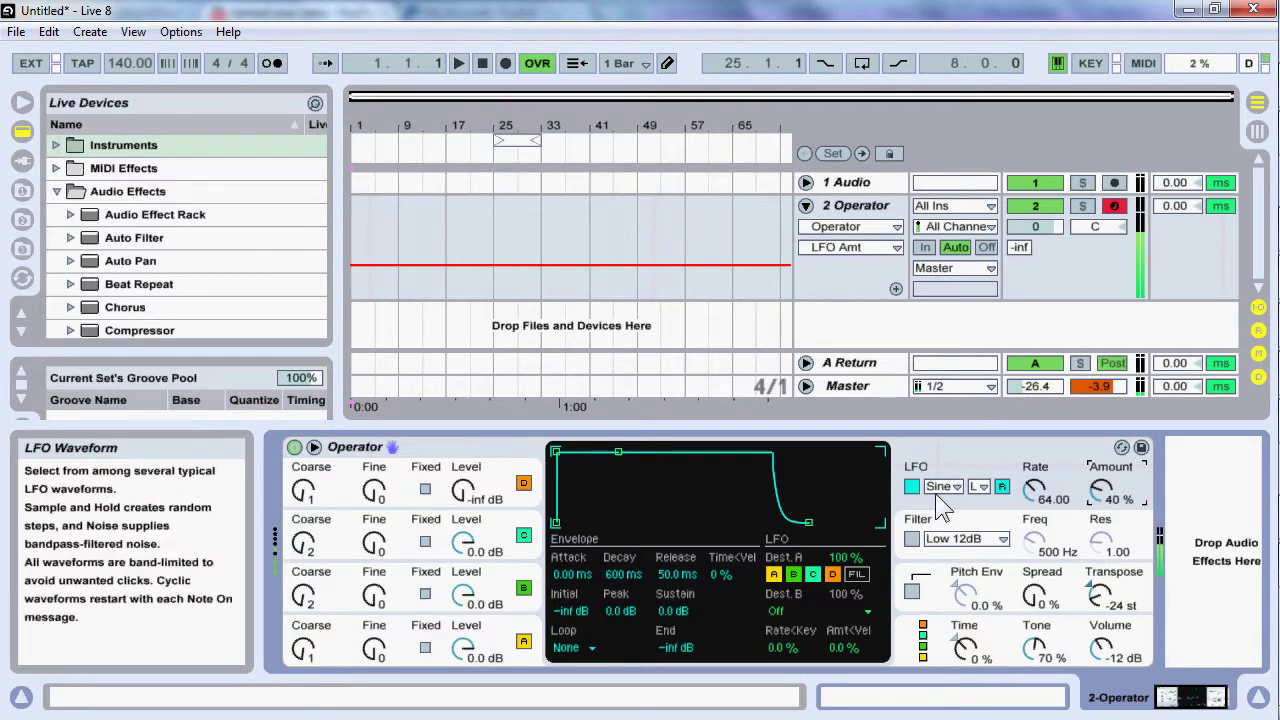
# Route the LFO's destination A only to the filter, disabling oscillators A to D, and switch on the filter.
pyautogui.click(793, 574)
pyautogui.click(810, 574)
pyautogui.click(831, 574)
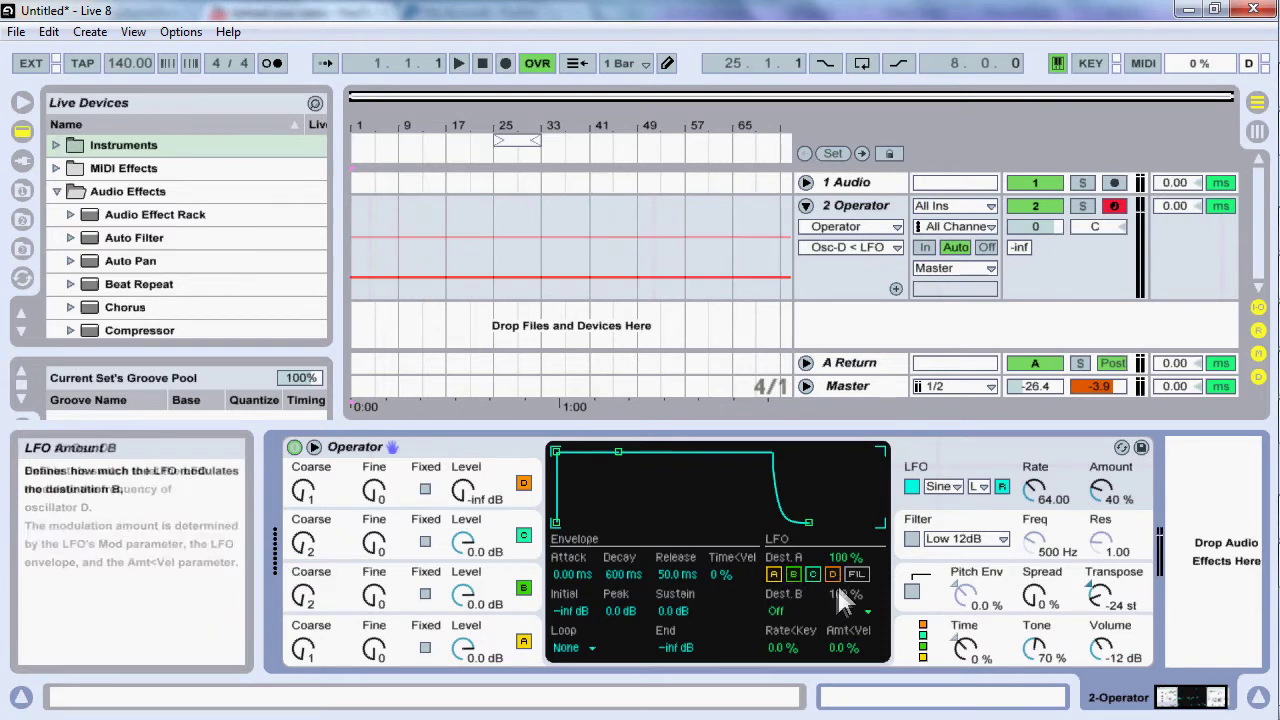
pyautogui.click(852, 574)
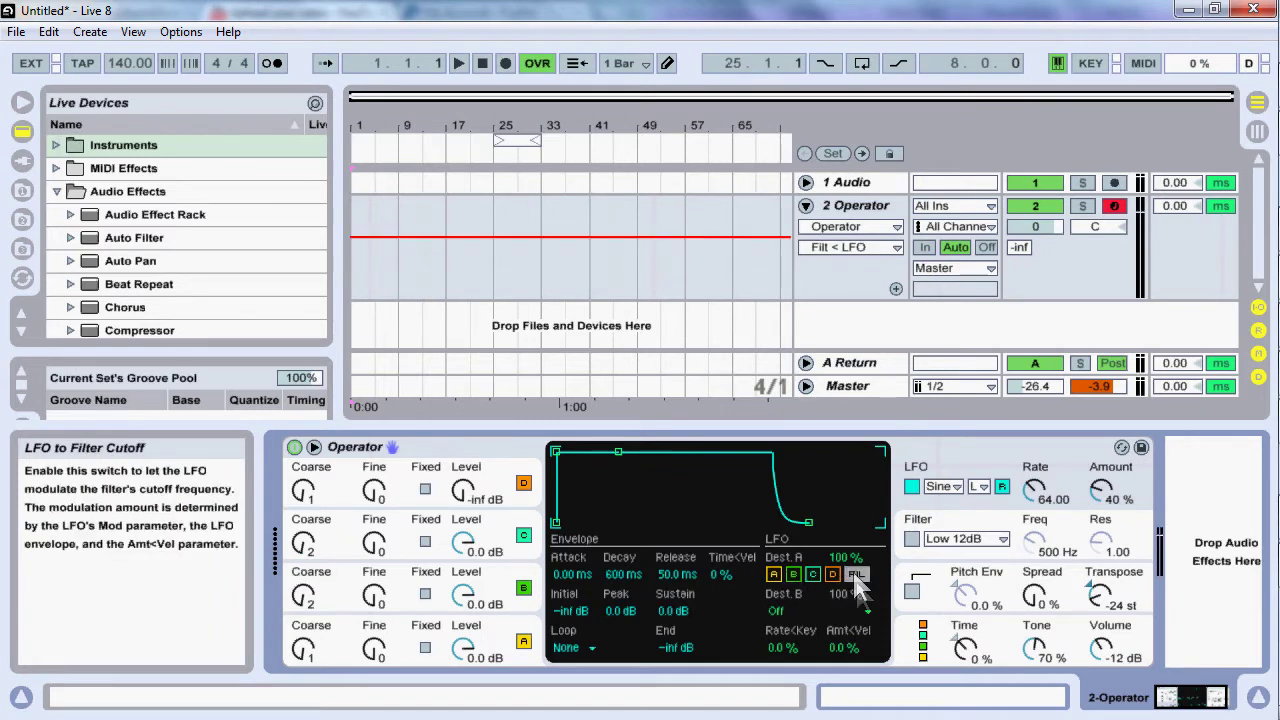
pyautogui.click(912, 539)
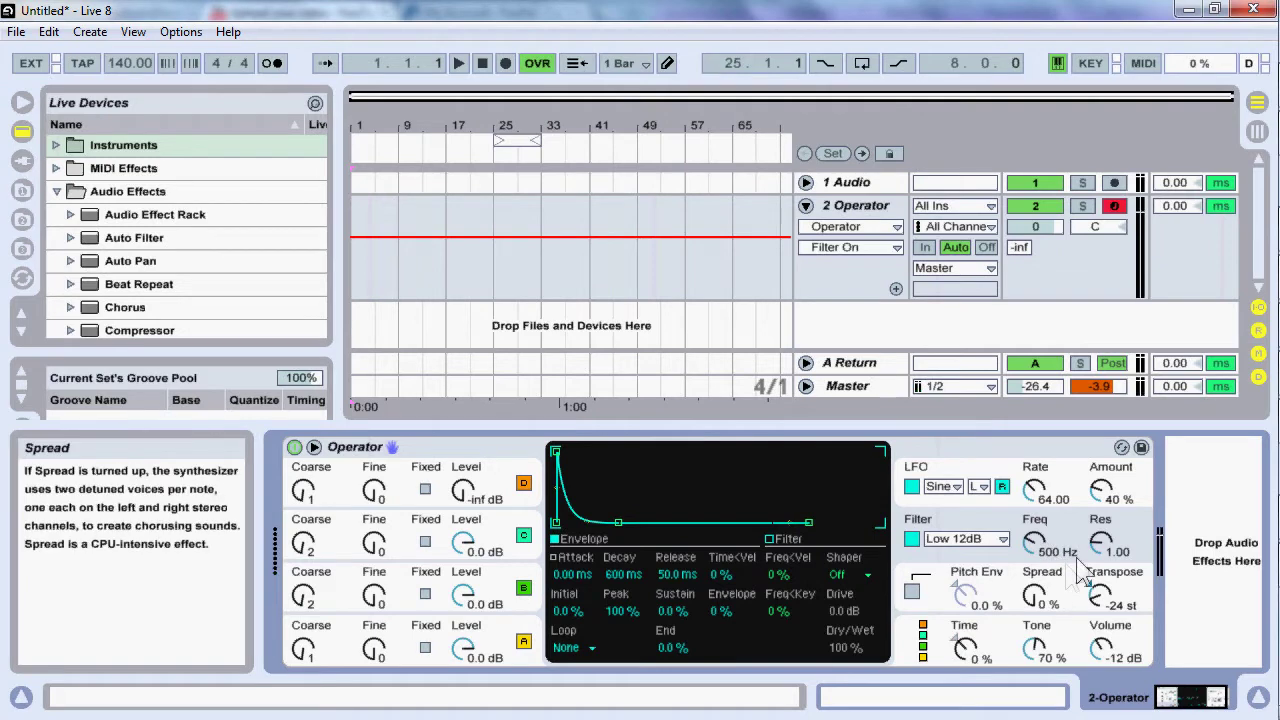
# Set the LFO range to Sync and its rate to 1/6.
pyautogui.click(979, 486)
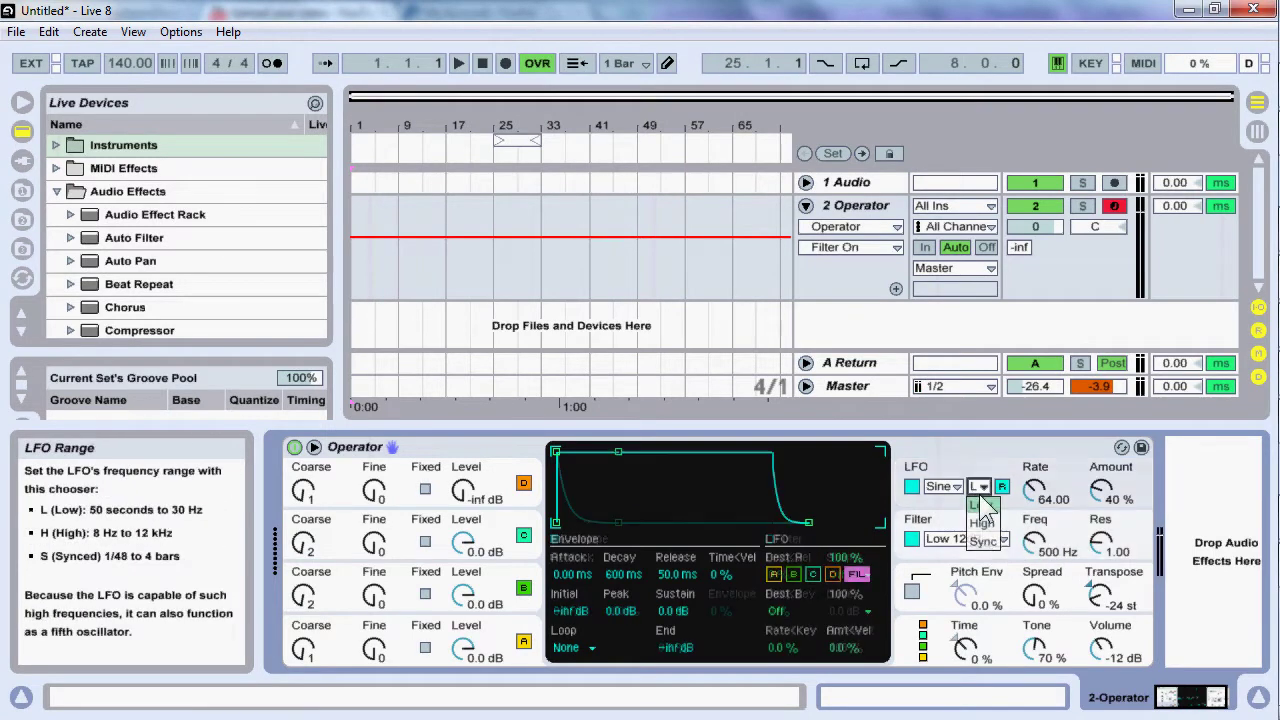
pyautogui.click(983, 541)
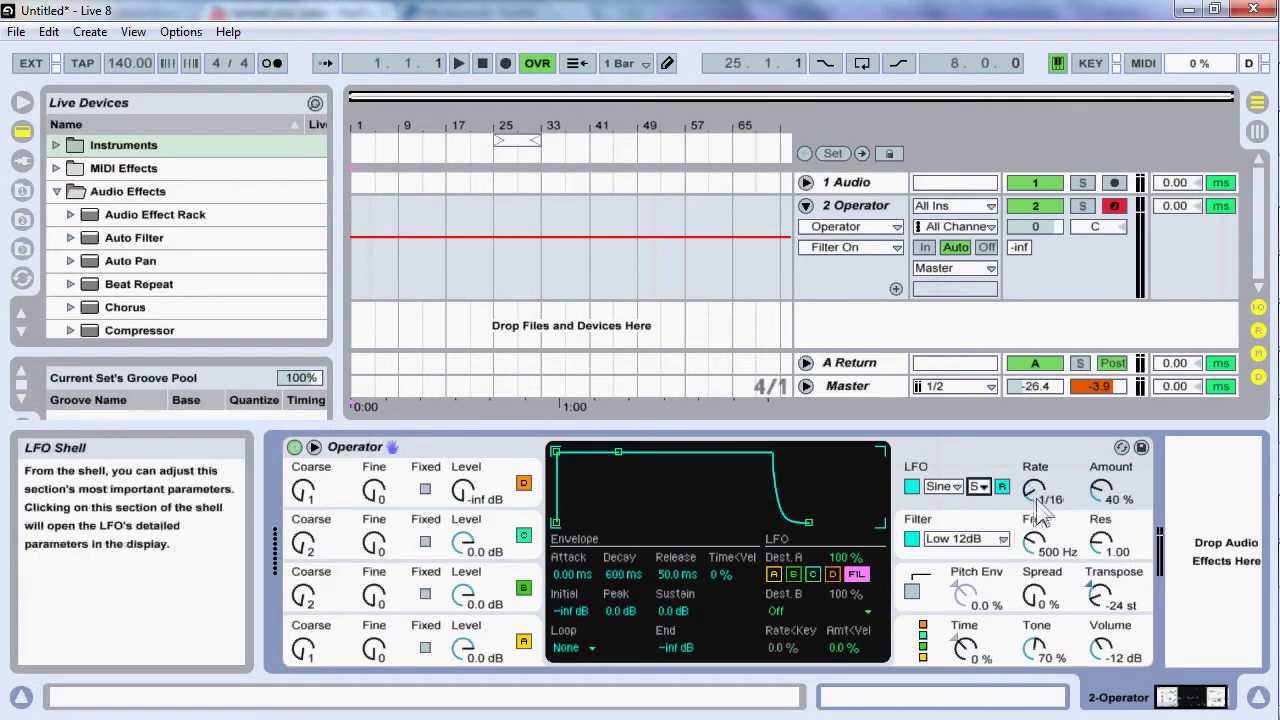
pyautogui.moveTo(1046, 490)
pyautogui.mouseDown()
pyautogui.moveTo(1046, 450)
pyautogui.moveTo(1046, 470)
pyautogui.mouseUp()
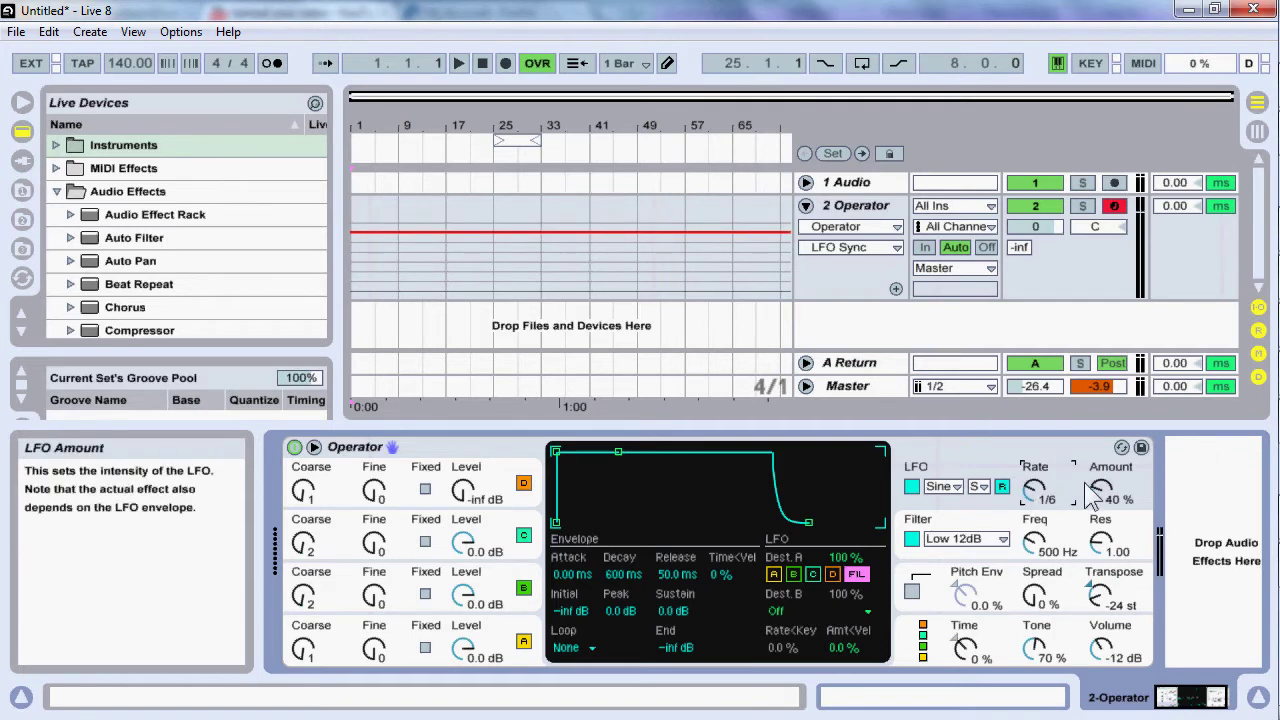
# Set Operator's LFO amount to 100 %, the filter to 784 Hz with 2.16 resonance, and Spread to 98 %.
pyautogui.moveTo(1093, 492); pyautogui.dragTo(1095, 440)
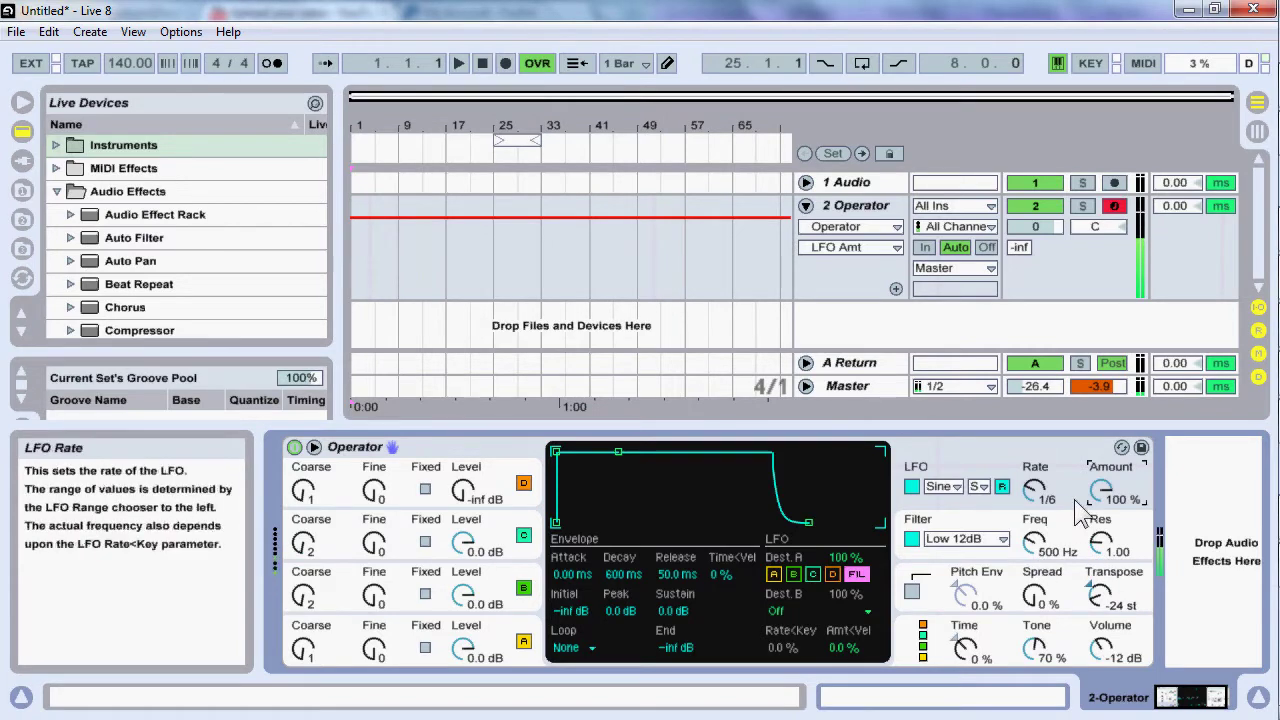
pyautogui.moveTo(1100, 541); pyautogui.dragTo(1030, 560)
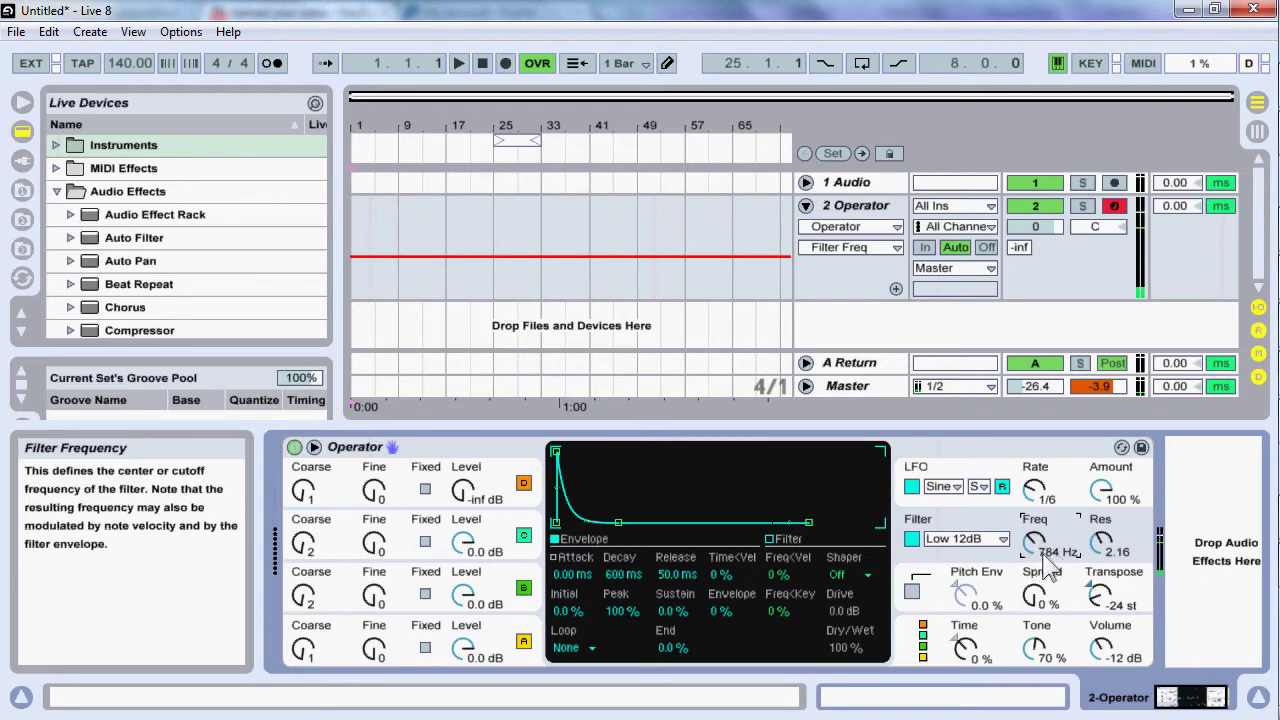
pyautogui.moveTo(1041, 605); pyautogui.dragTo(1041, 538)
pyautogui.moveTo(1041, 605); pyautogui.dragTo(1041, 602)
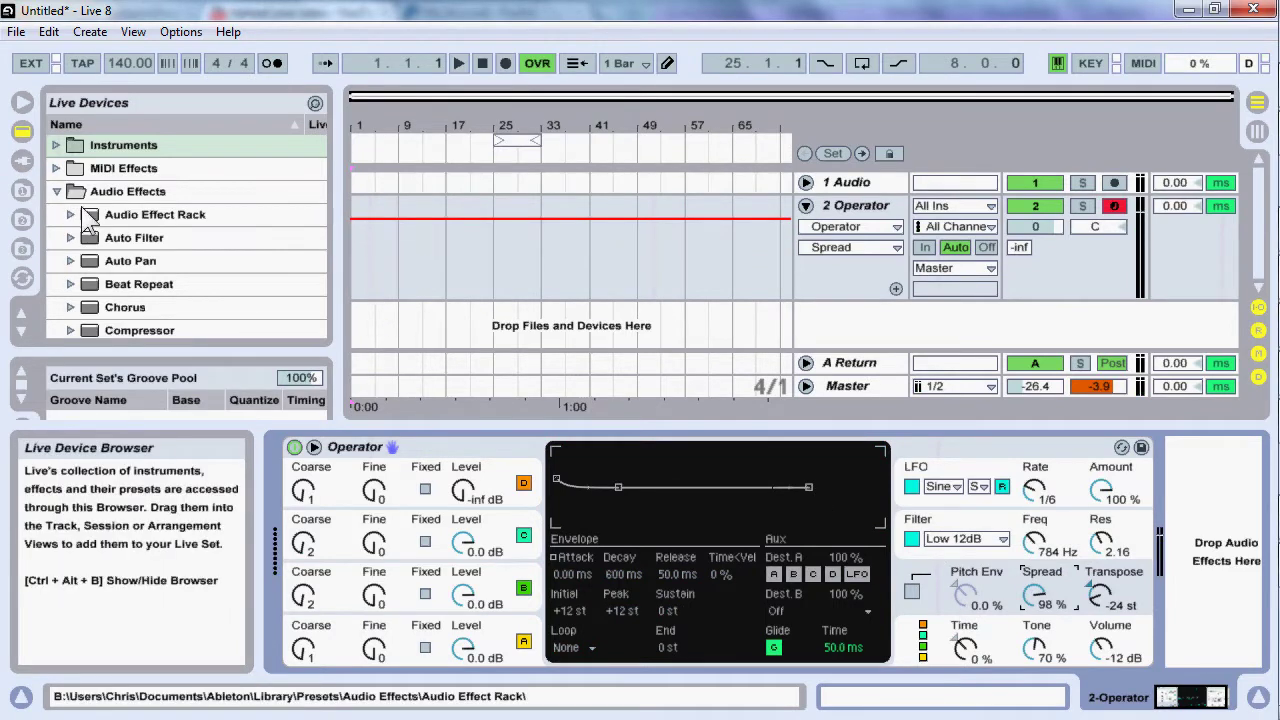
# Look through the audio effects in the device browser for one suited to the bass.
pyautogui.click(56, 191)
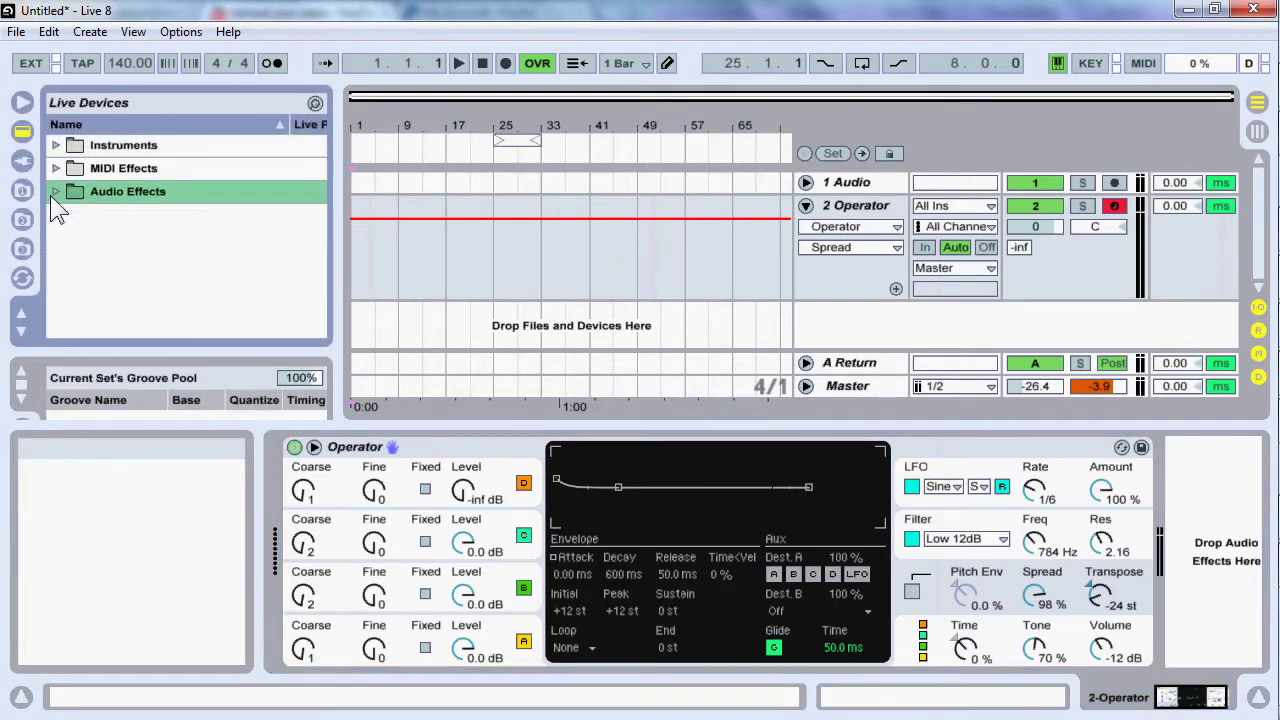
pyautogui.click(56, 191)
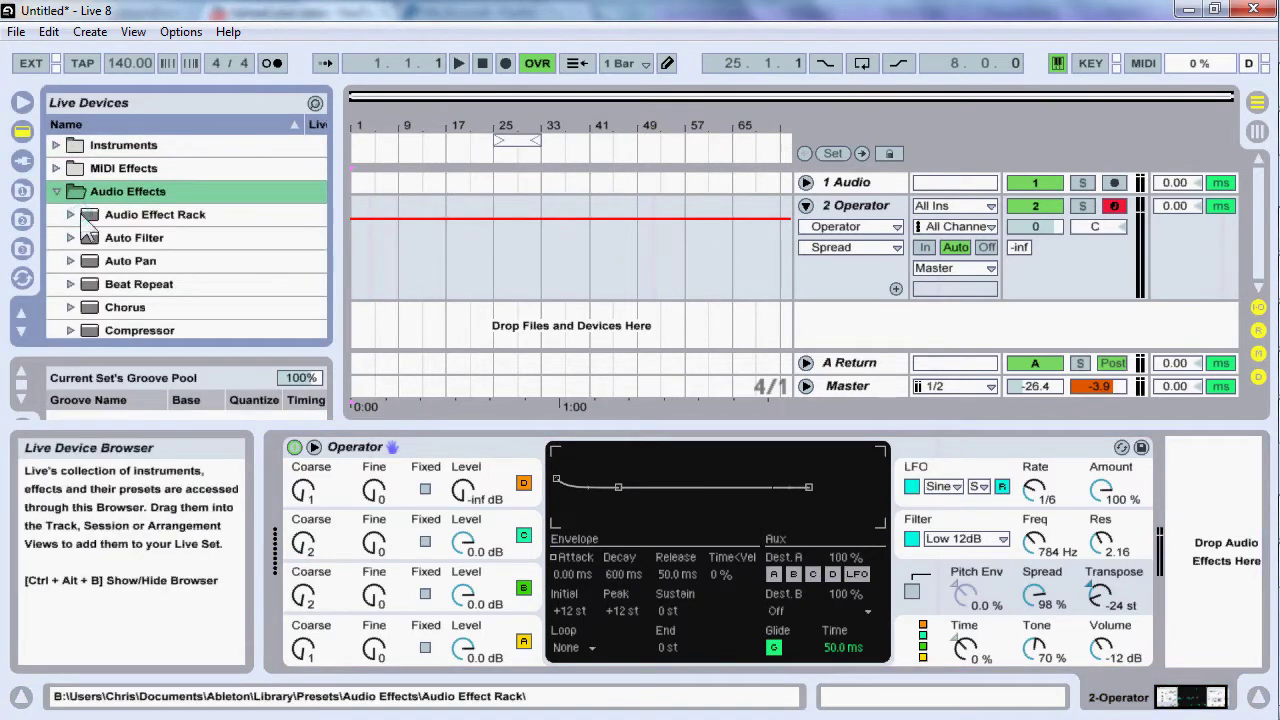
pyautogui.click(82, 215)
pyautogui.click(76, 211)
pyautogui.scroll(-2, 90, 240)
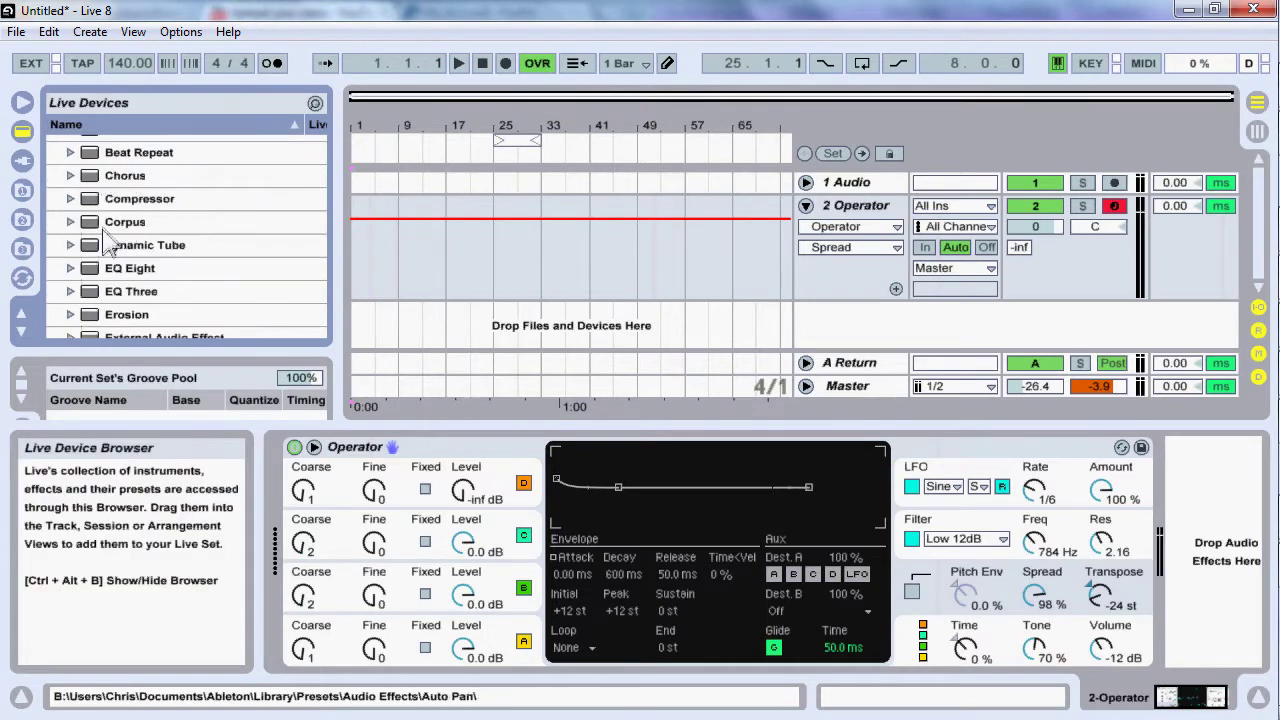
pyautogui.scroll(2, 134, 277)
pyautogui.scroll(-2, 115, 228)
pyautogui.scroll(2, 128, 248)
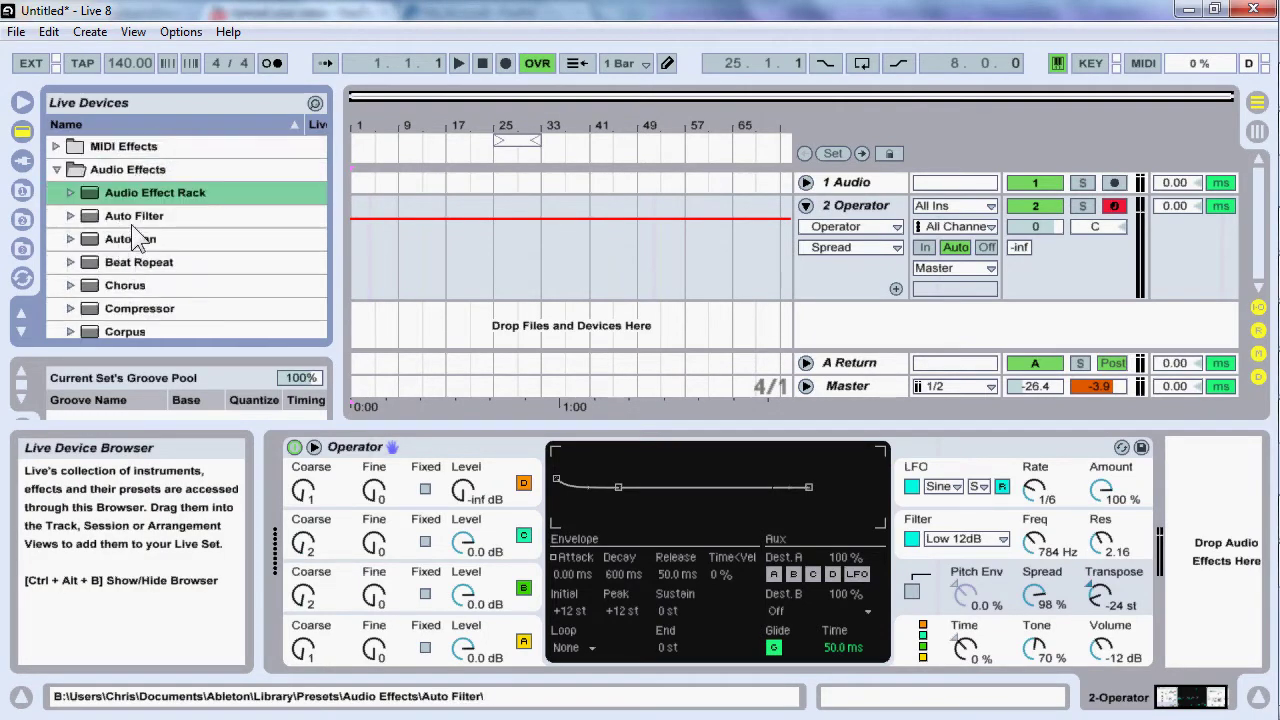
pyautogui.scroll(-2, 103, 240)
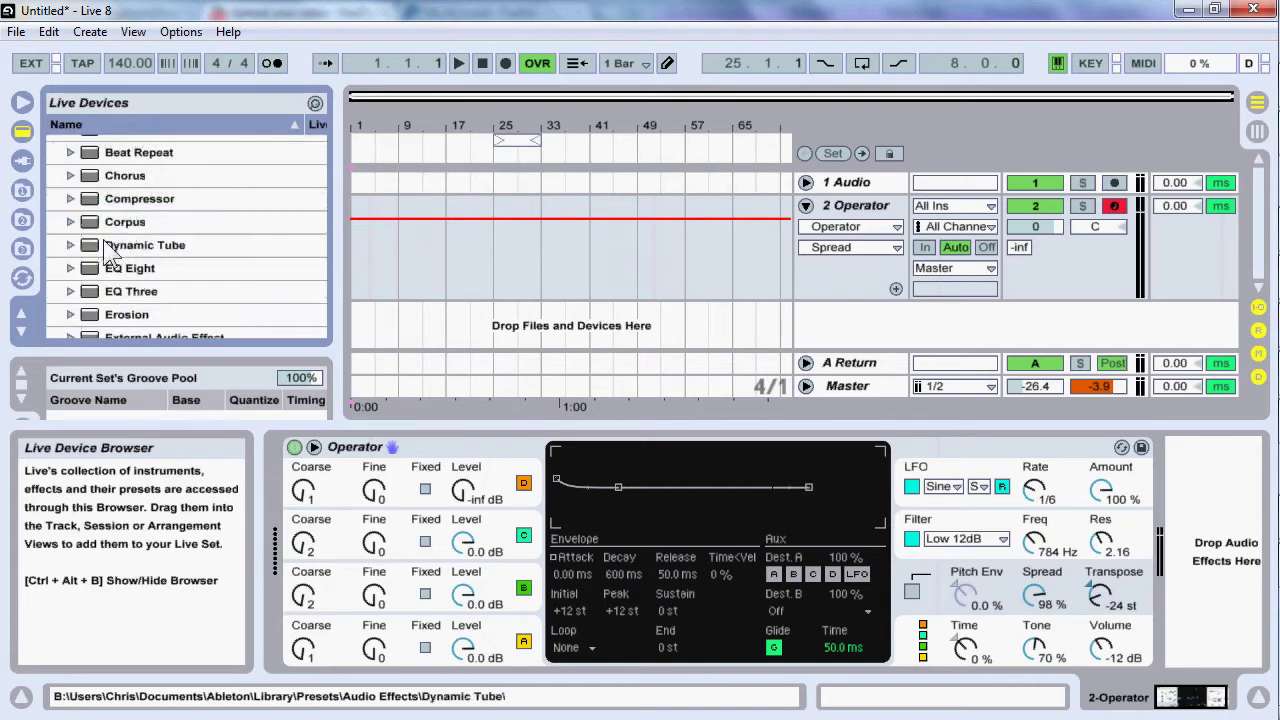
pyautogui.scroll(2, 100, 235)
# Add the Frequency Stereo Fix preset from the Audio Effect Rack presets after Operator.
pyautogui.click(70, 171)
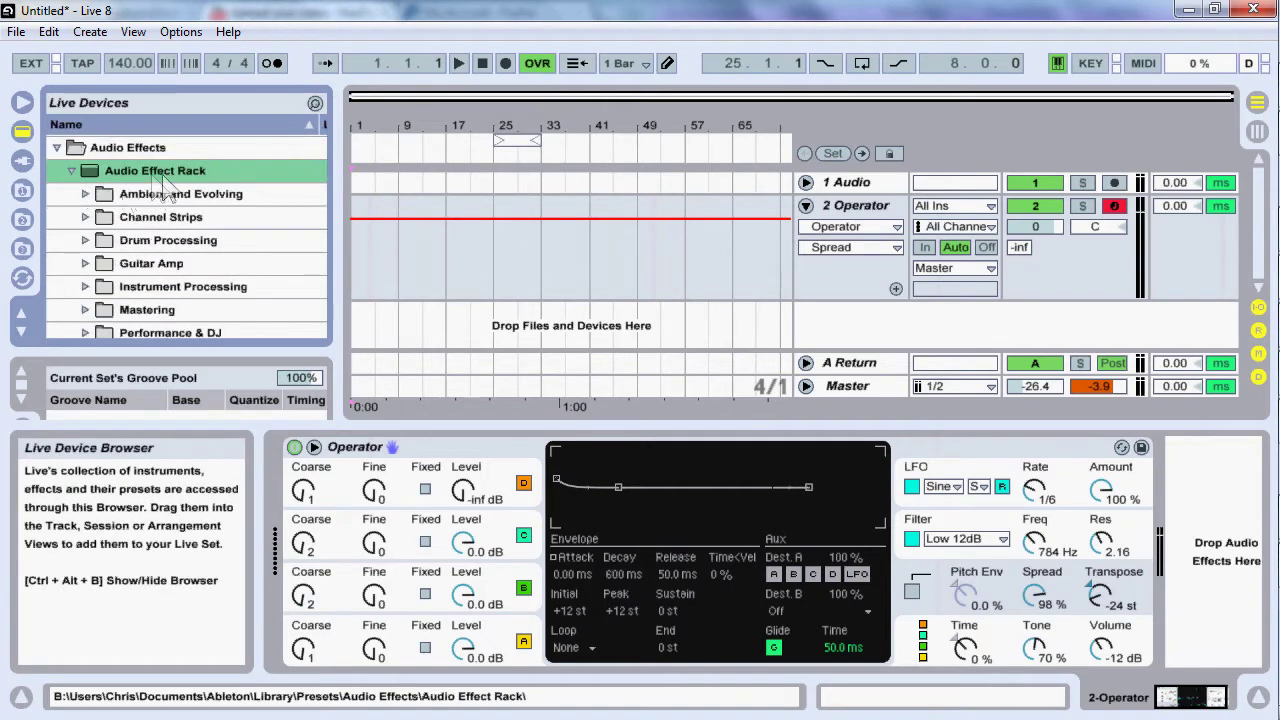
pyautogui.scroll(-4, 170, 210)
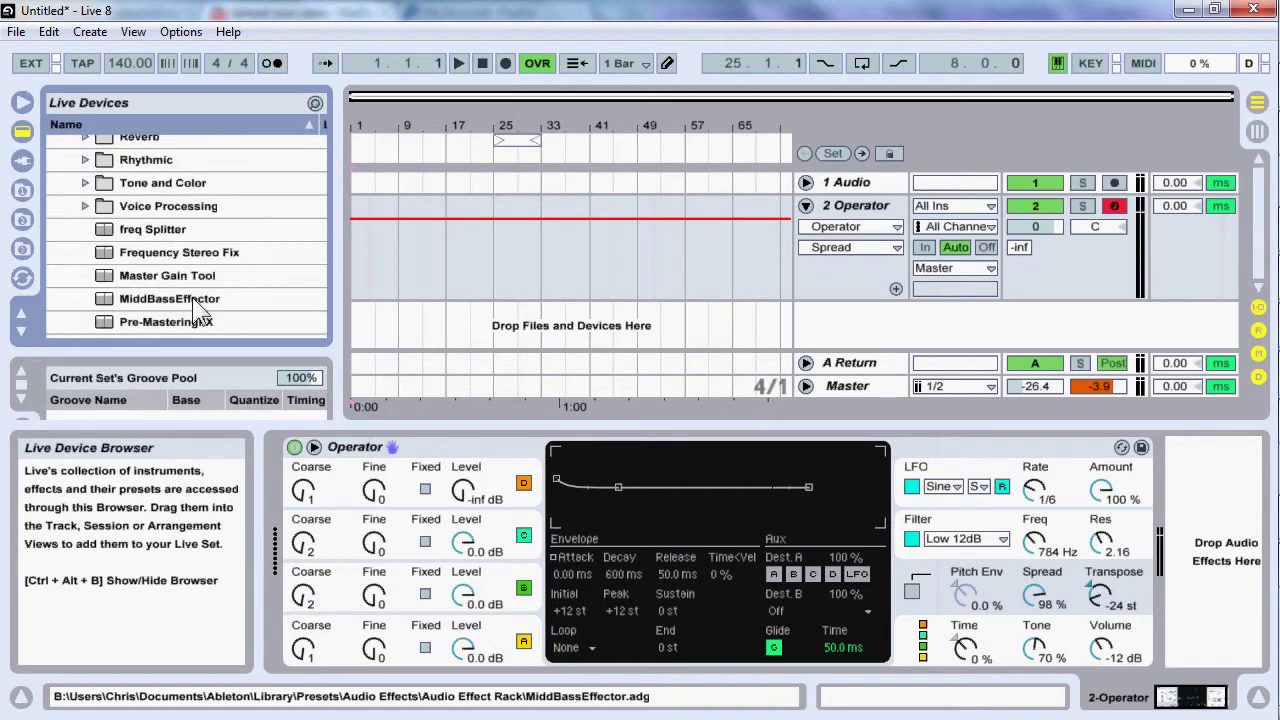
pyautogui.scroll(-4, 193, 302)
pyautogui.scroll(1, 174, 254)
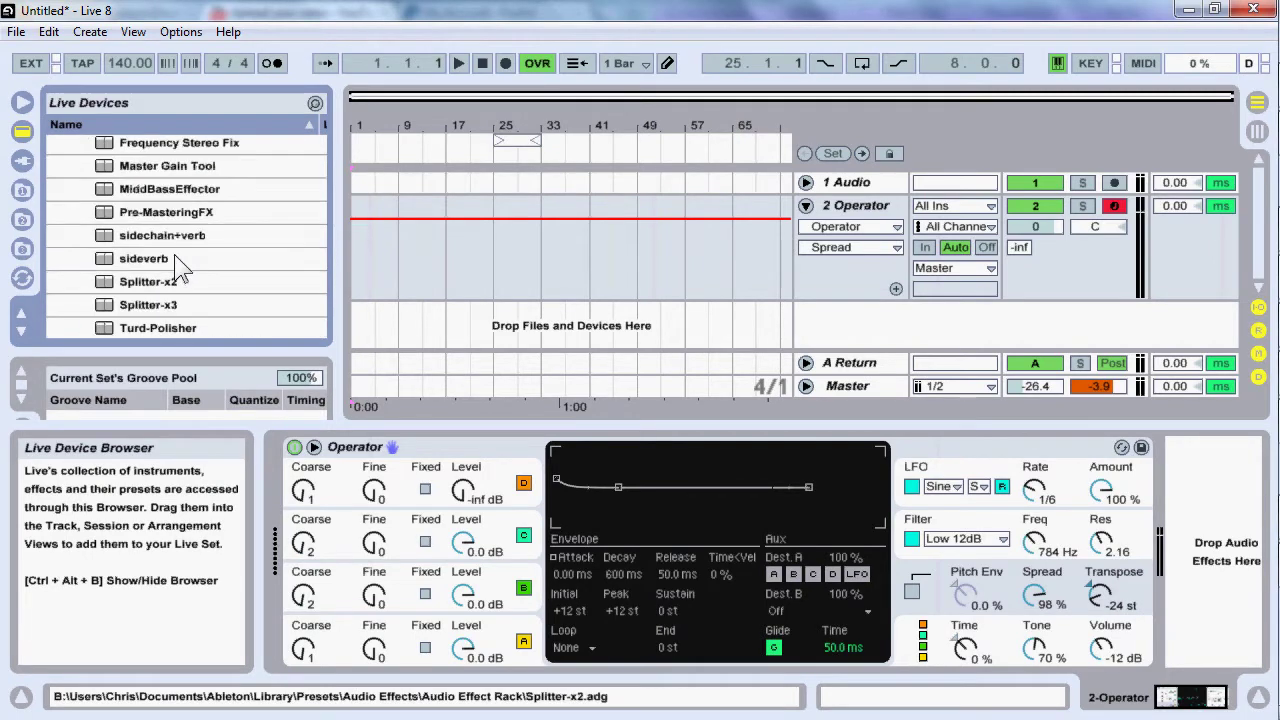
pyautogui.click(177, 190)
pyautogui.scroll(1, 176, 184)
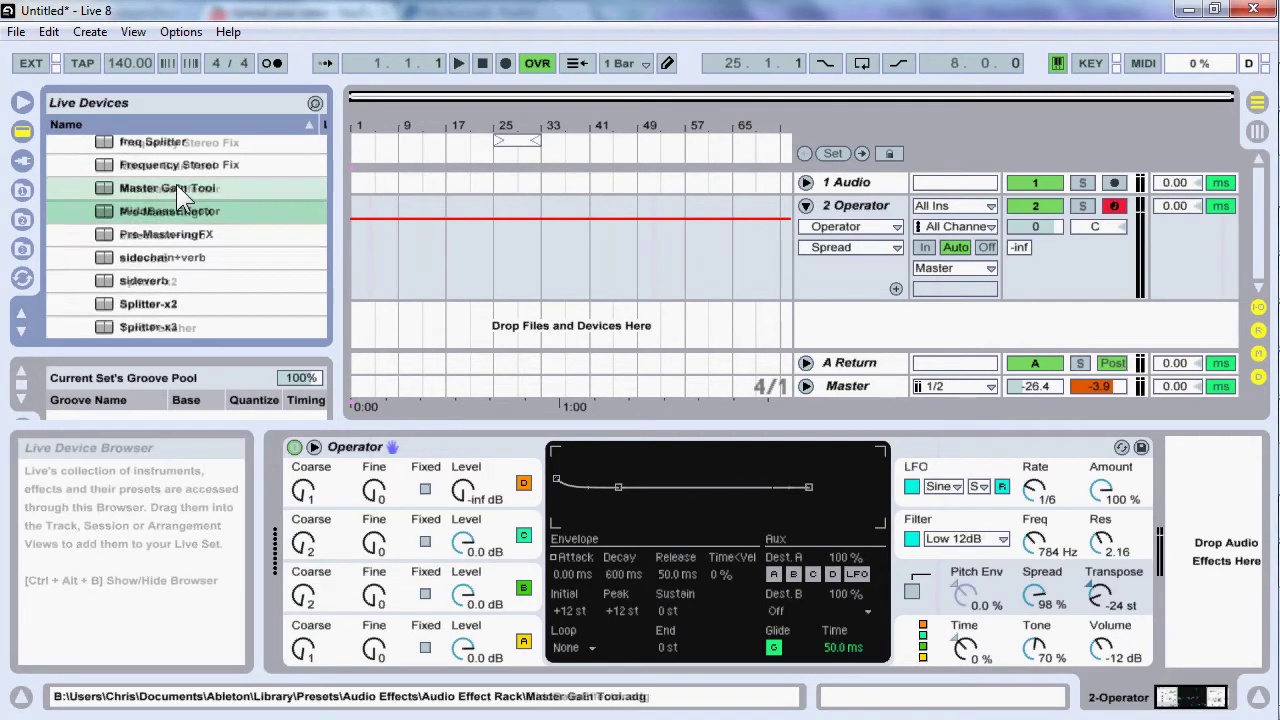
pyautogui.click(158, 166)
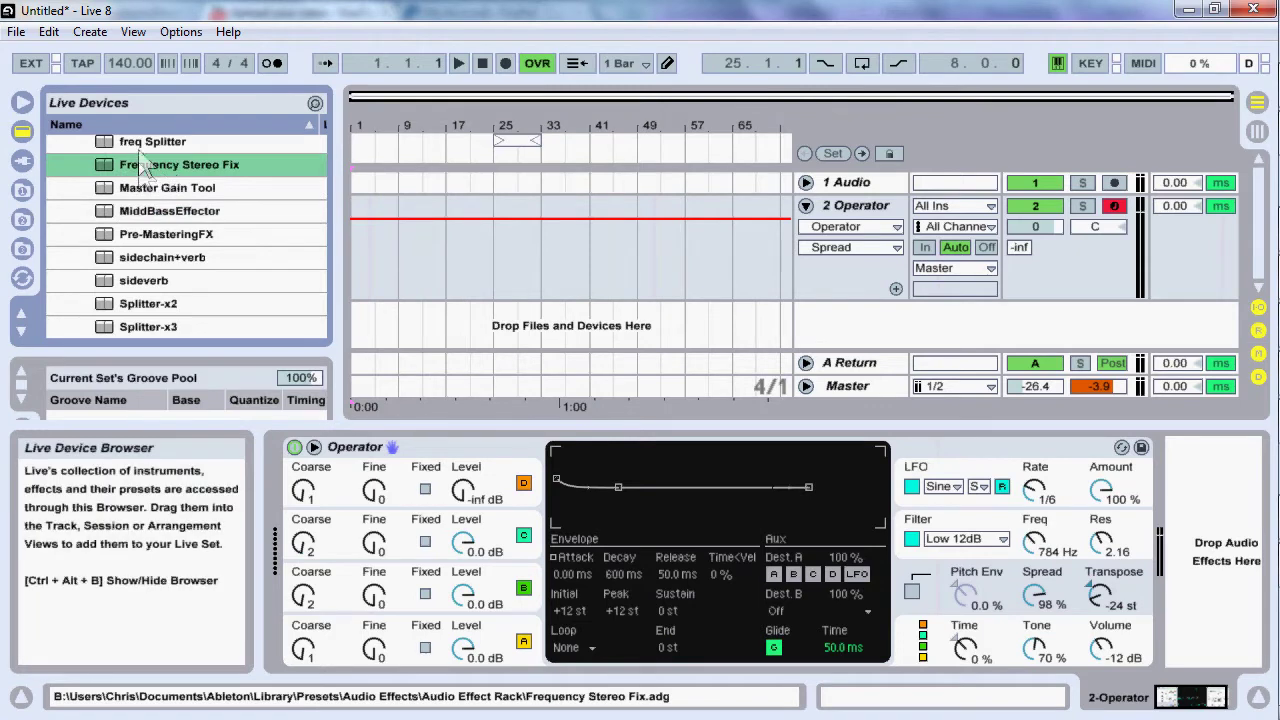
pyautogui.click(150, 143)
pyautogui.scroll(1, 150, 200)
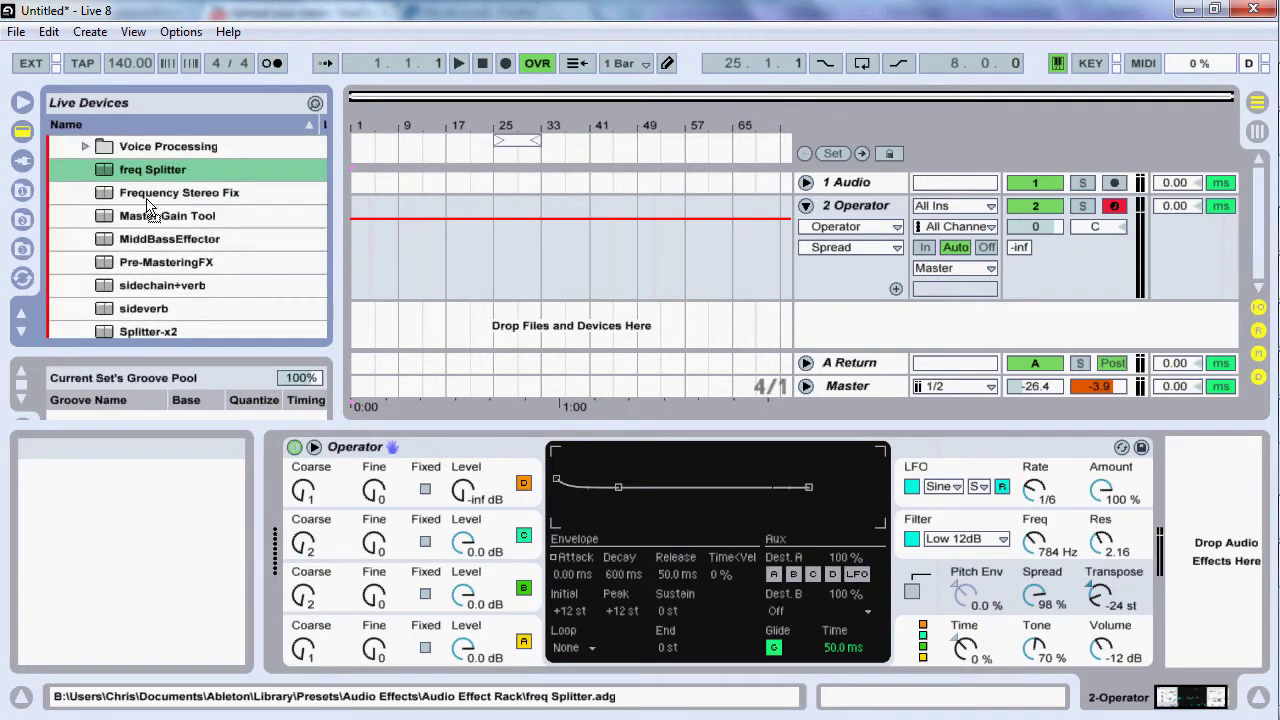
pyautogui.scroll(-1, 147, 205)
pyautogui.click(143, 192)
pyautogui.click(150, 170)
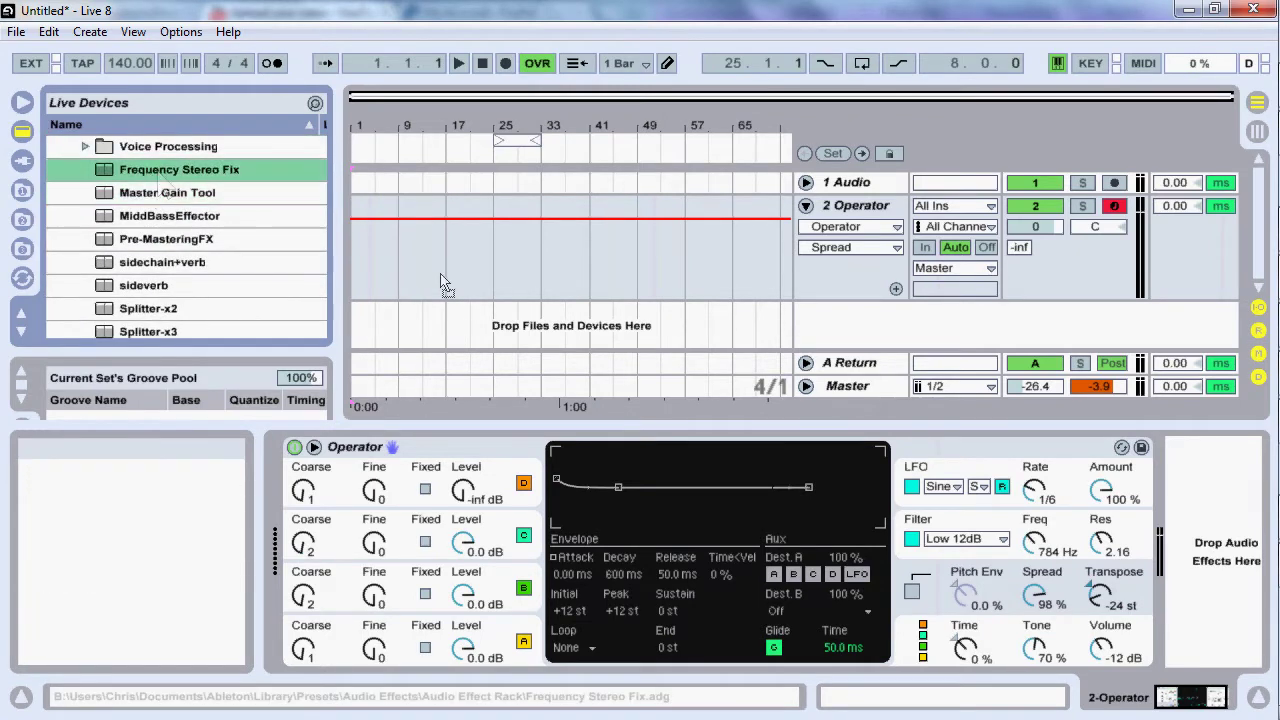
pyautogui.moveTo(441, 283); pyautogui.dragTo(1172, 578)
# Examine the rack's low, mid and high chains and the EQ Three and Utility width settings inside them.
pyautogui.click(1150, 700)
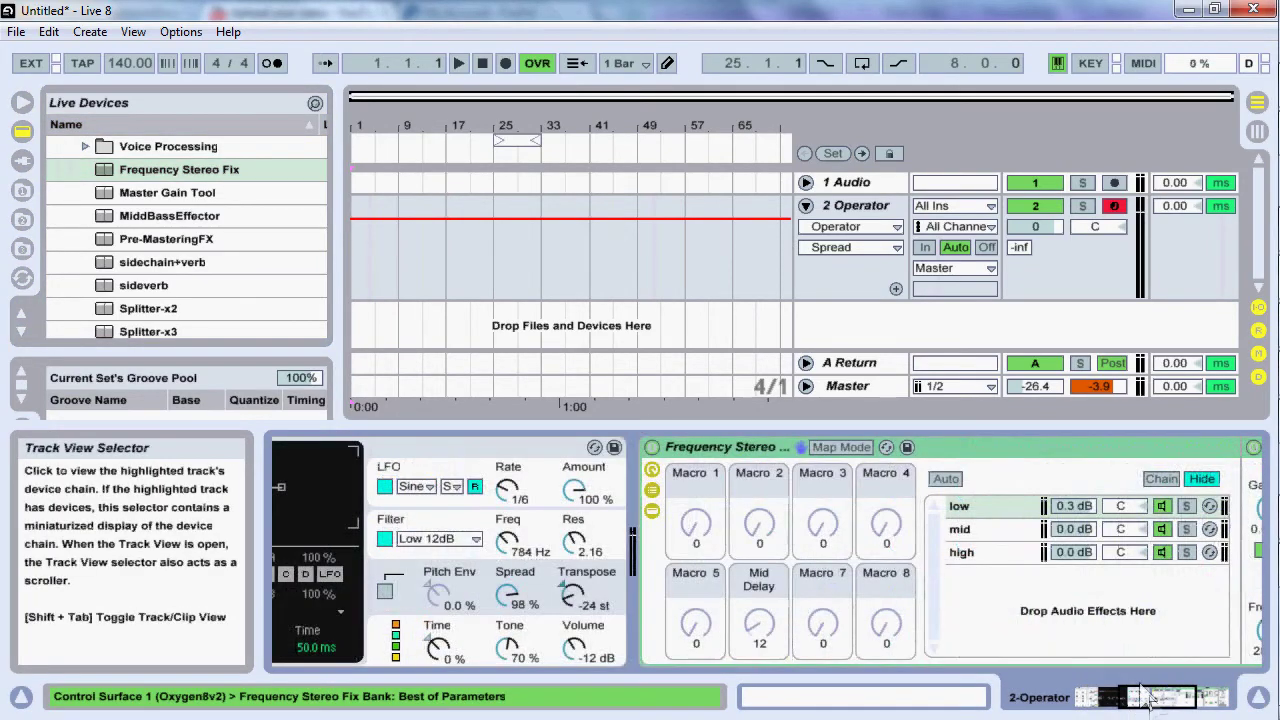
pyautogui.click(978, 528)
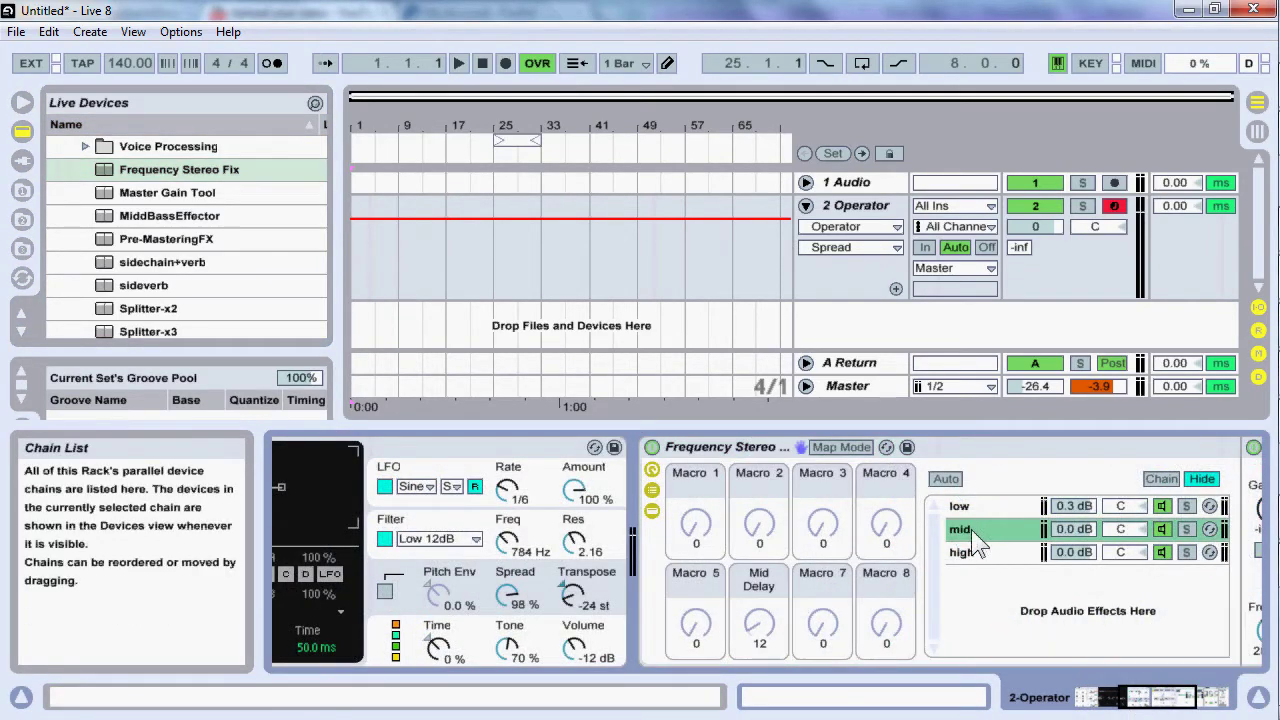
pyautogui.click(969, 553)
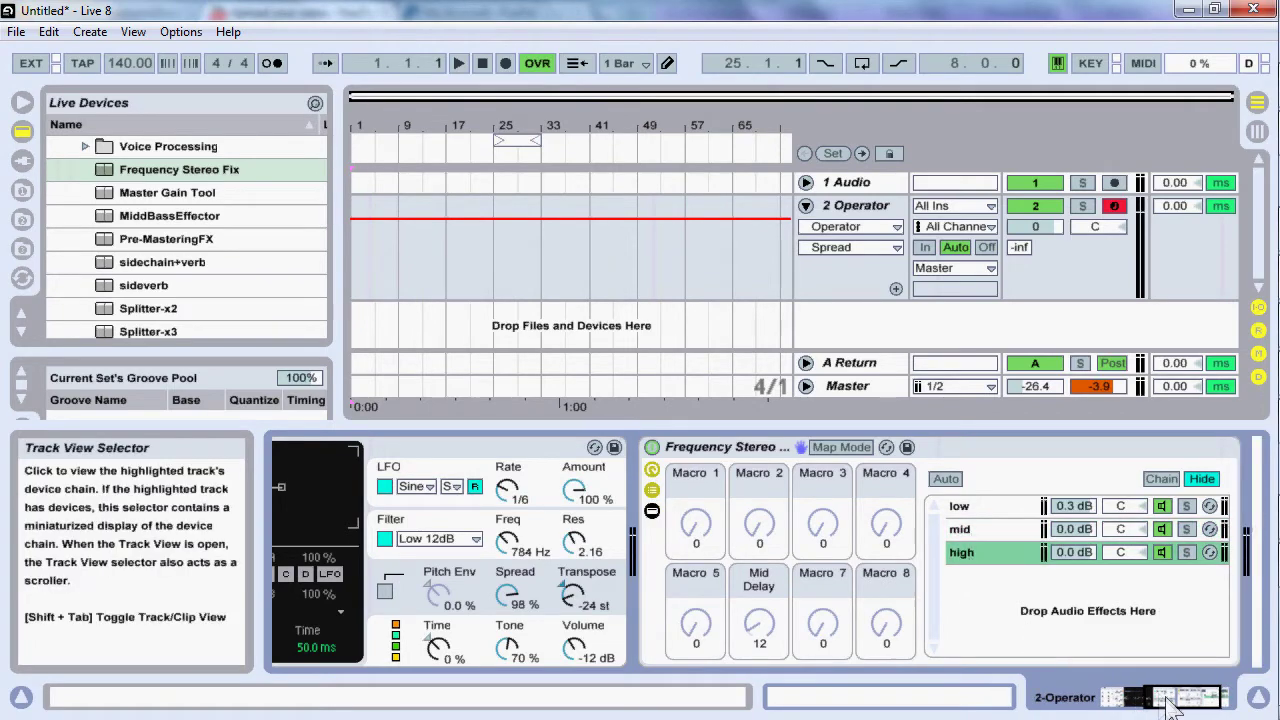
pyautogui.moveTo(1194, 700); pyautogui.dragTo(1228, 702)
pyautogui.doubleClick(882, 557)
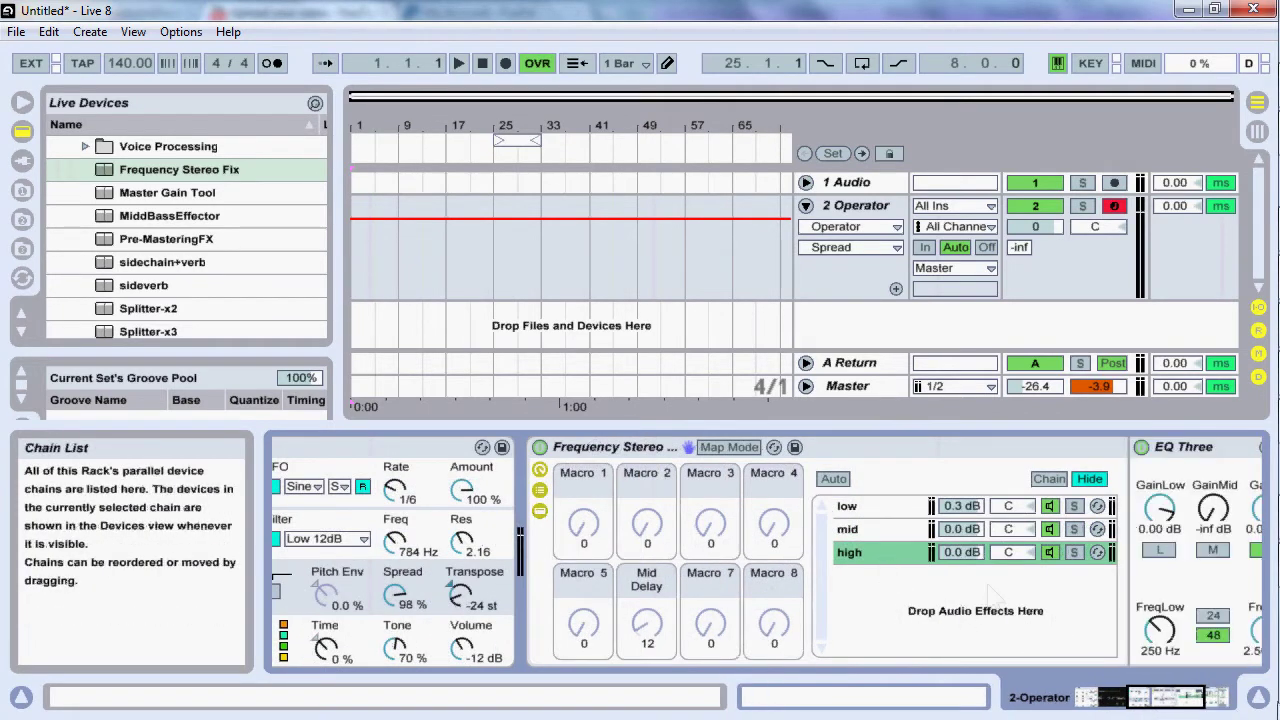
pyautogui.click(1215, 700)
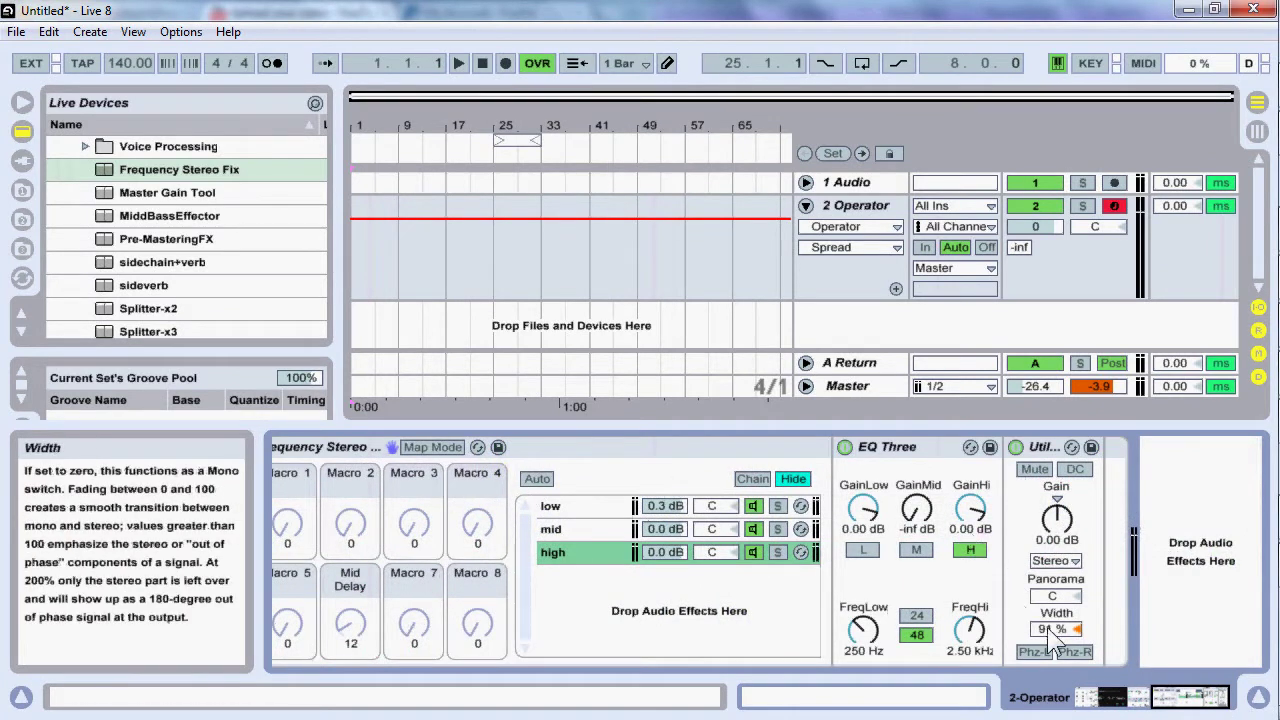
pyautogui.click(589, 524)
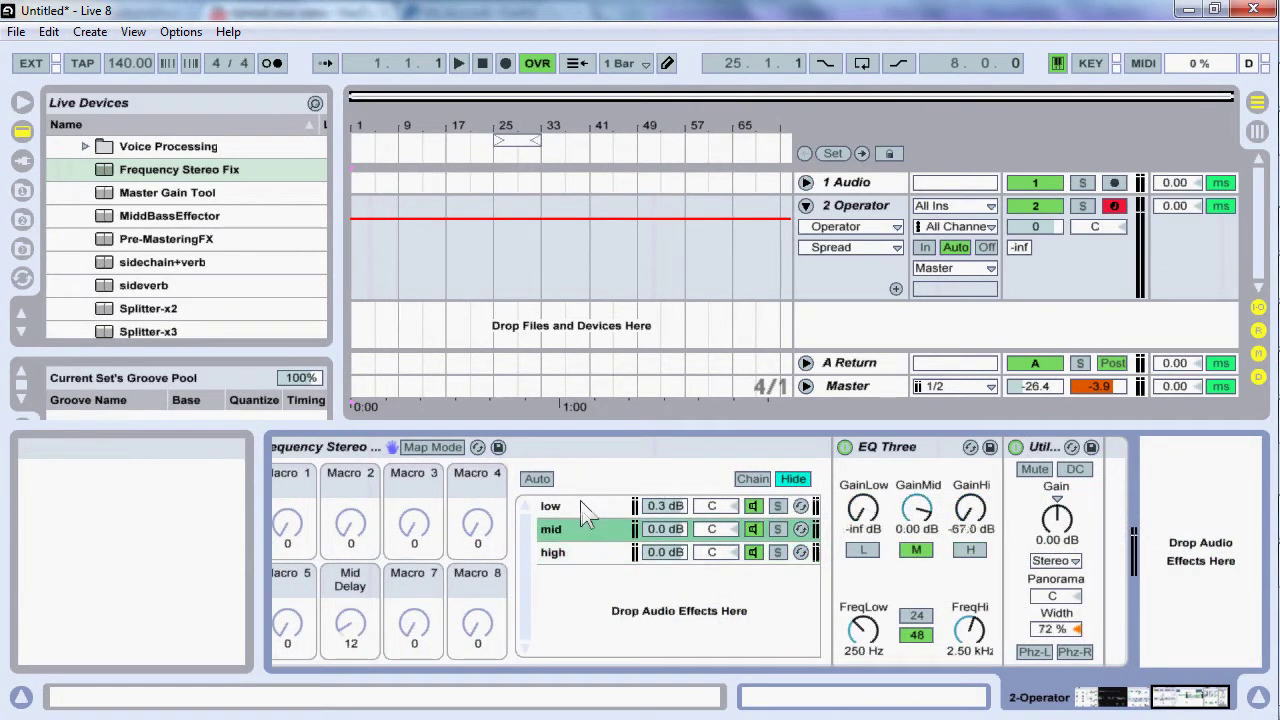
pyautogui.click(580, 503)
# Compact the Frequency Stereo Fix rack by hiding its macros and devices and showing only the chain list.
pyautogui.click(634, 452)
pyautogui.press('Delete')
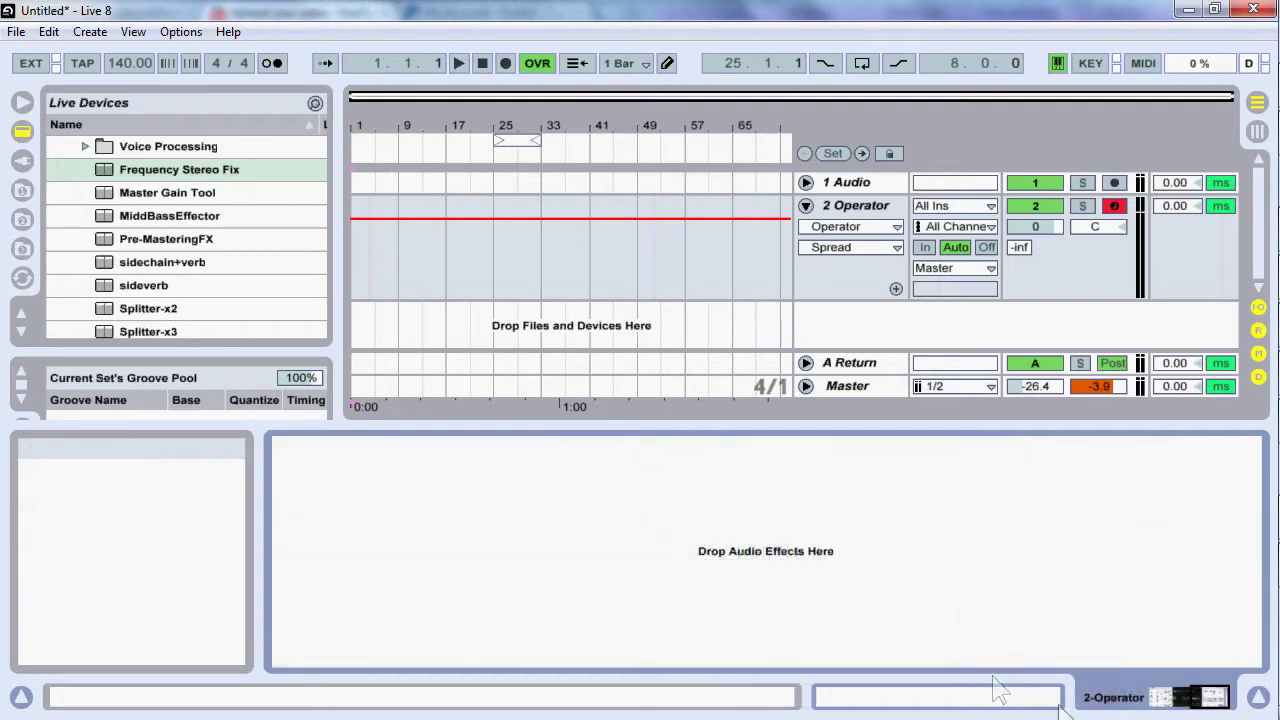
pyautogui.click(1213, 703)
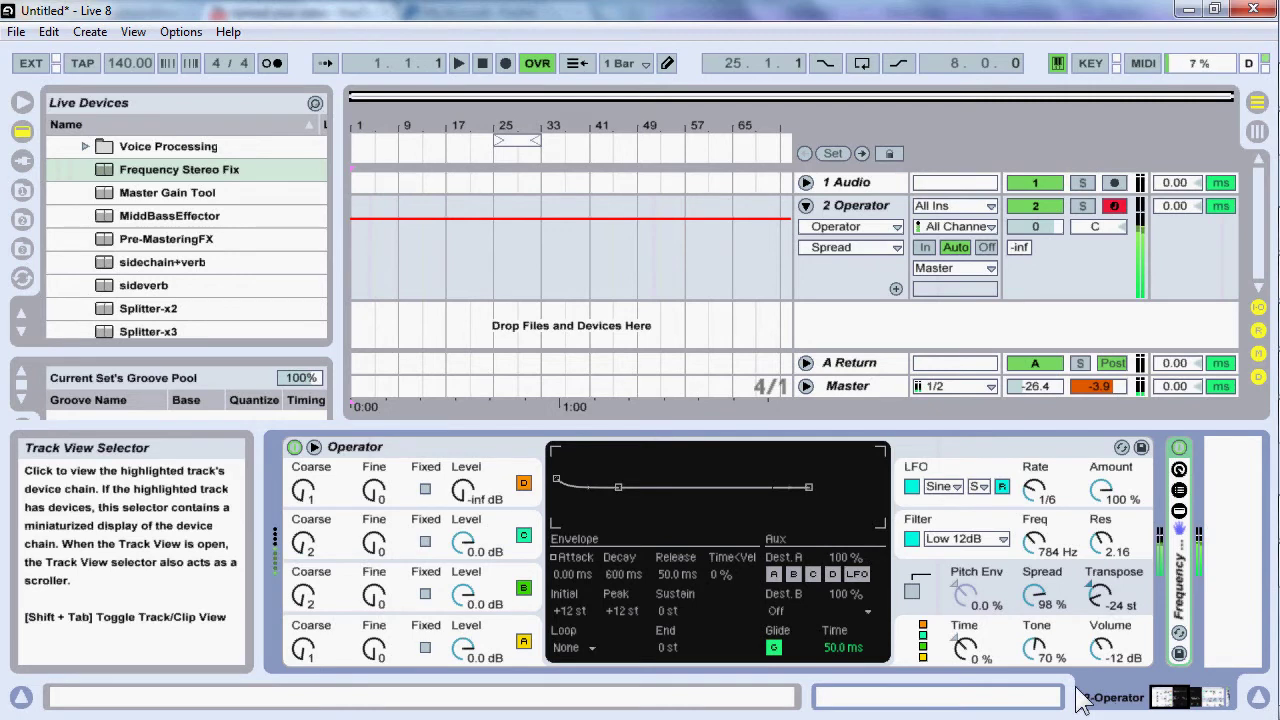
pyautogui.click(1180, 491)
pyautogui.click(1212, 697)
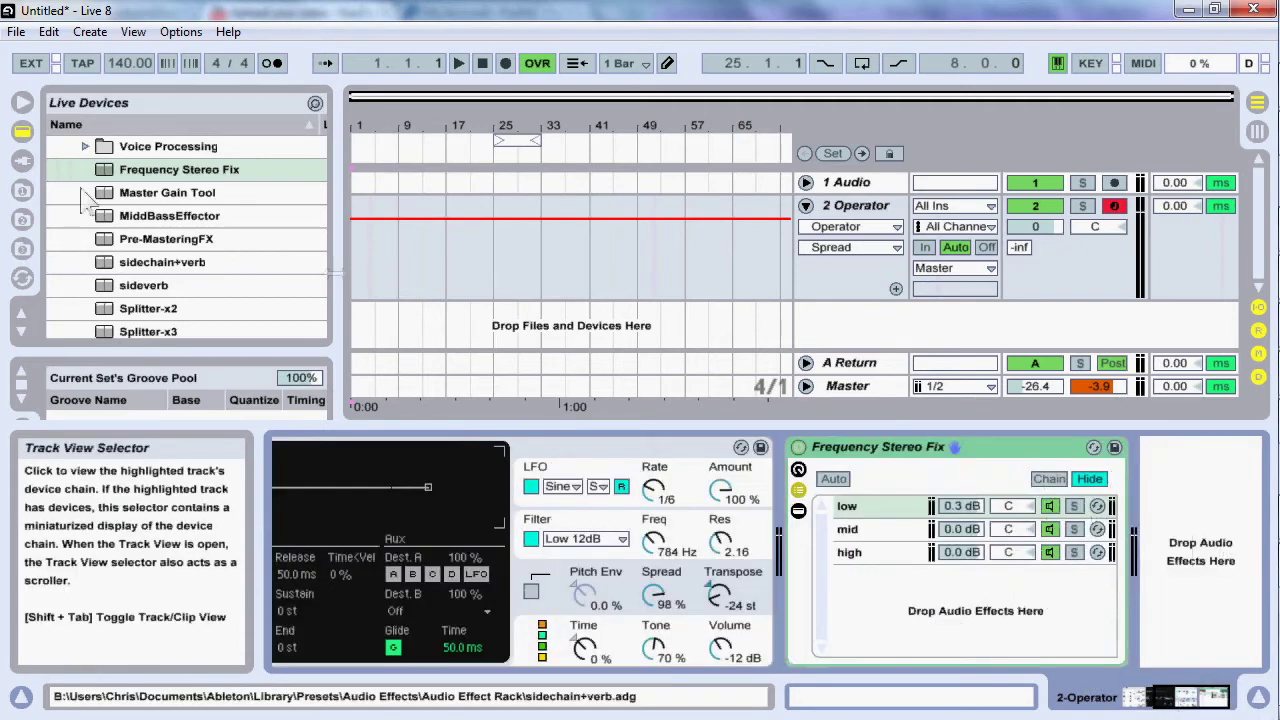
# Find Reverb among the audio effects and add it to the mid and high chains of the Frequency Stereo Fix rack.
pyautogui.scroll(6, 100, 214)
pyautogui.scroll(4, 100, 214)
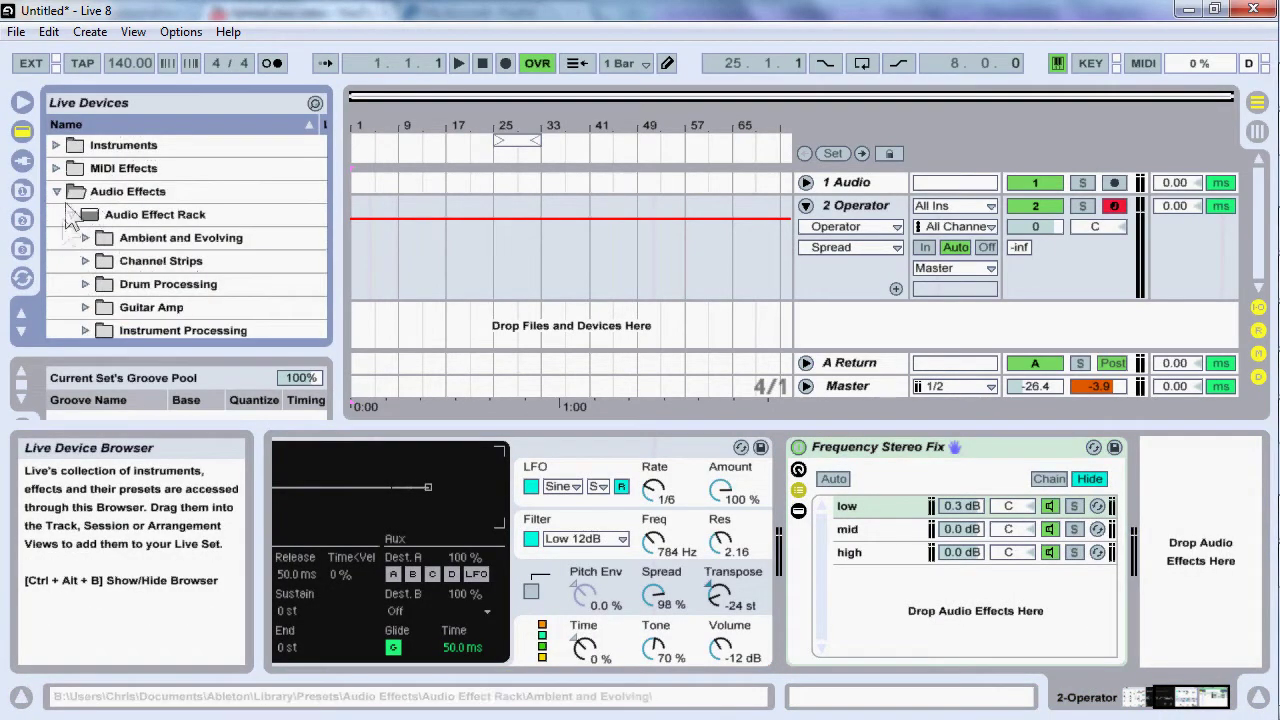
pyautogui.click(57, 191)
pyautogui.click(57, 191)
pyautogui.scroll(-4, 100, 224)
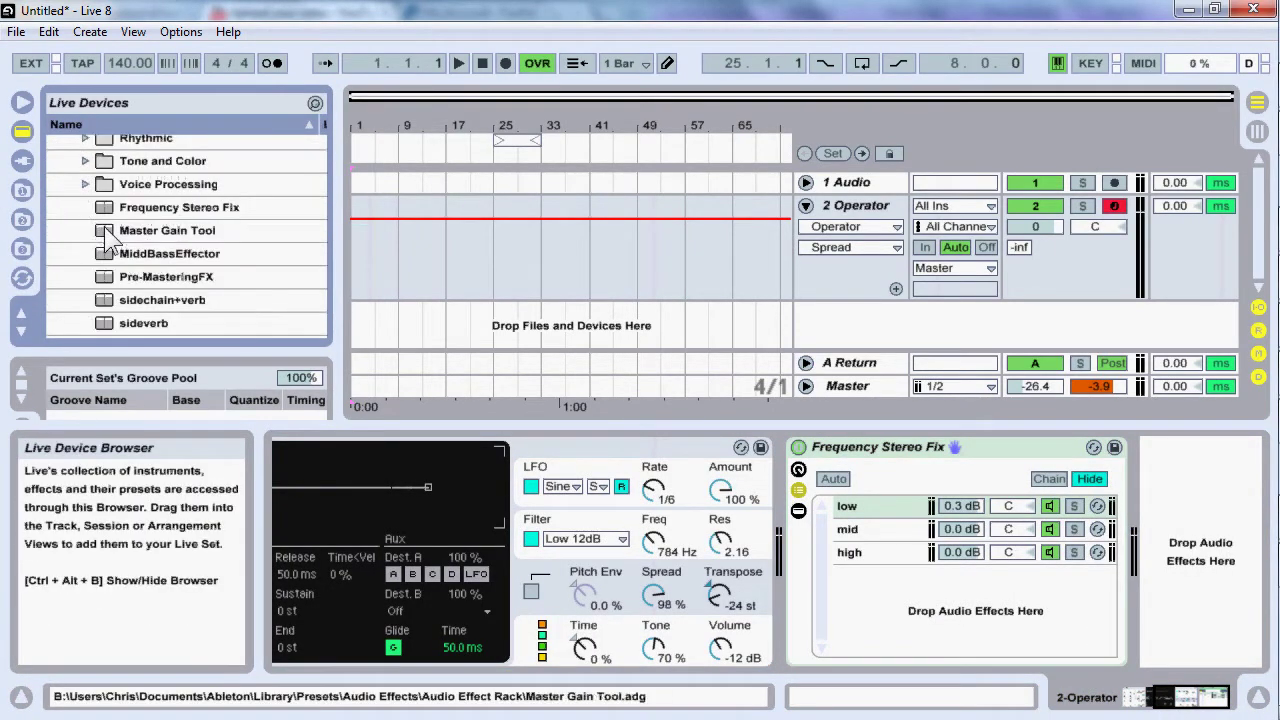
pyautogui.scroll(4, 100, 224)
pyautogui.click(72, 214)
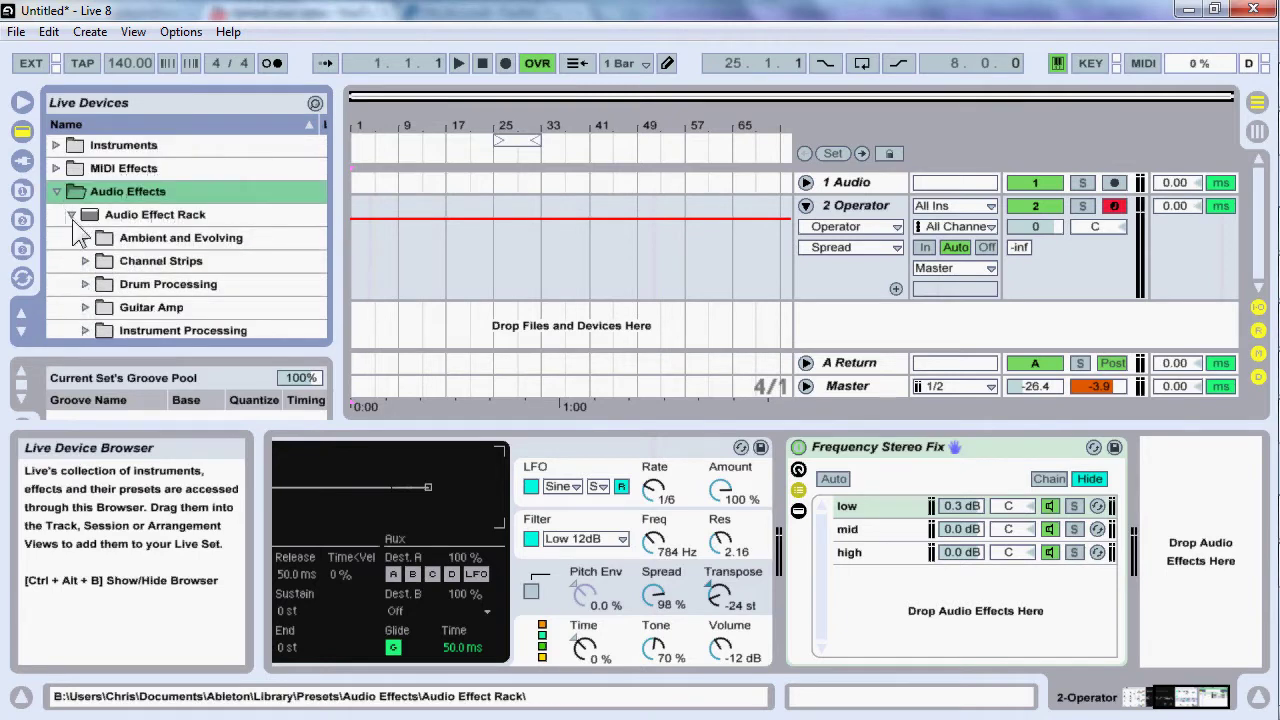
pyautogui.scroll(-5, 128, 250)
pyautogui.scroll(-4, 130, 255)
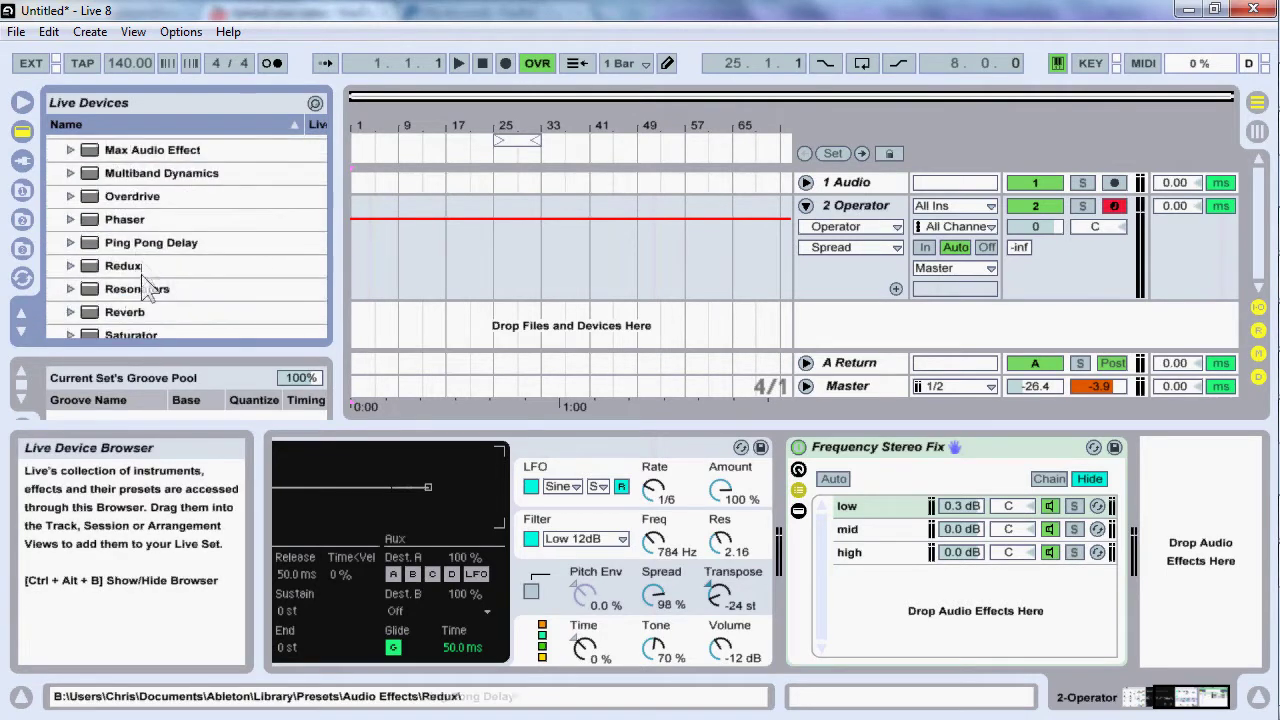
pyautogui.moveTo(121, 310); pyautogui.dragTo(854, 532)
pyautogui.moveTo(632, 470); pyautogui.dragTo(181, 294)
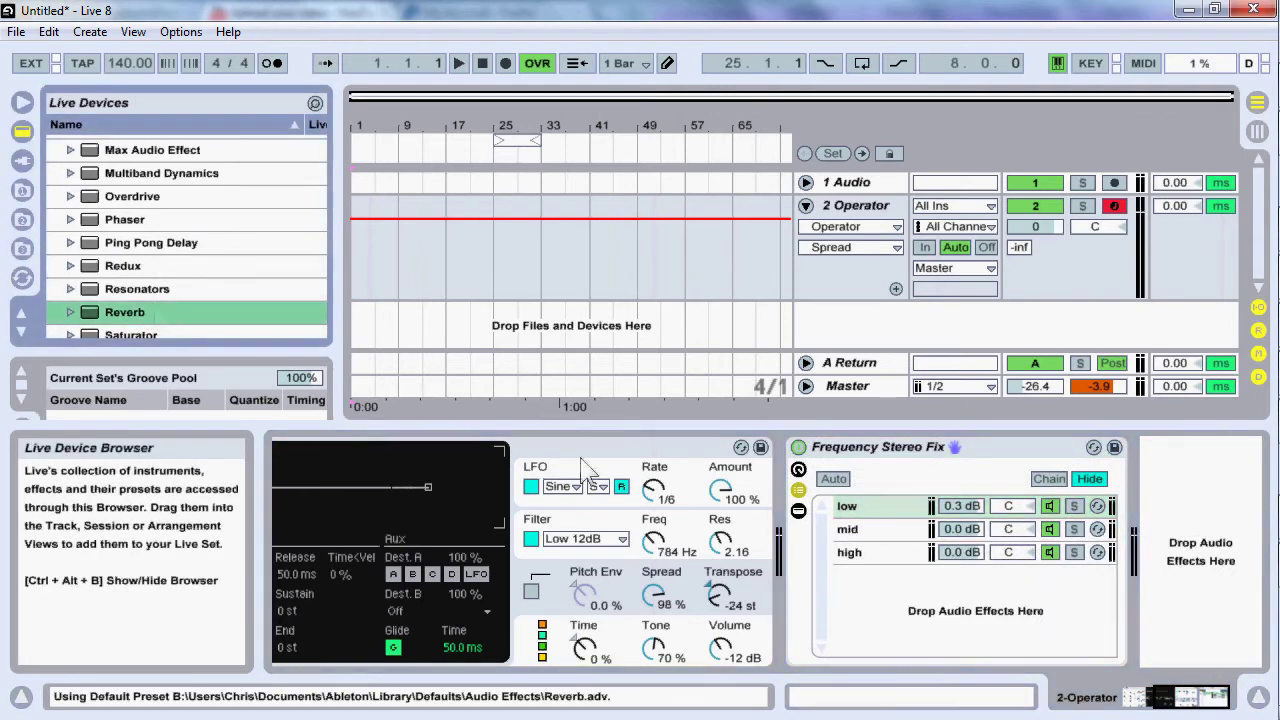
pyautogui.scroll(-3, 271, 255)
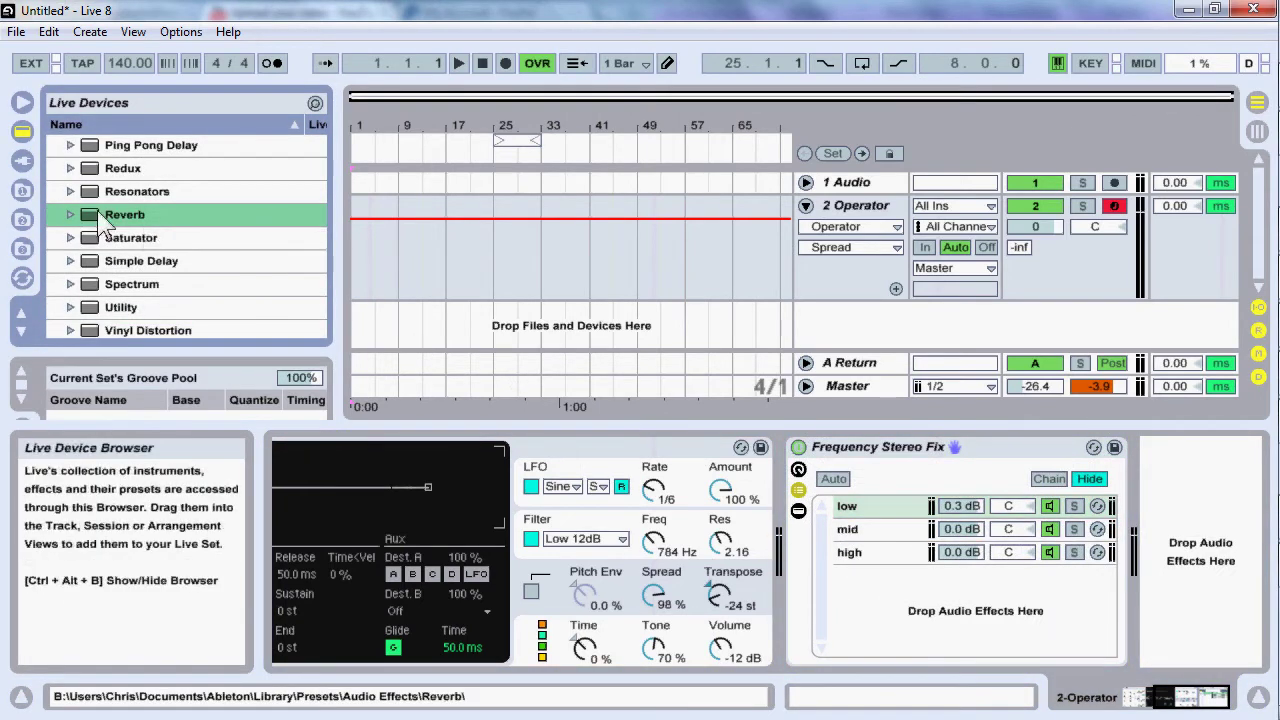
pyautogui.moveTo(97, 212); pyautogui.dragTo(885, 562)
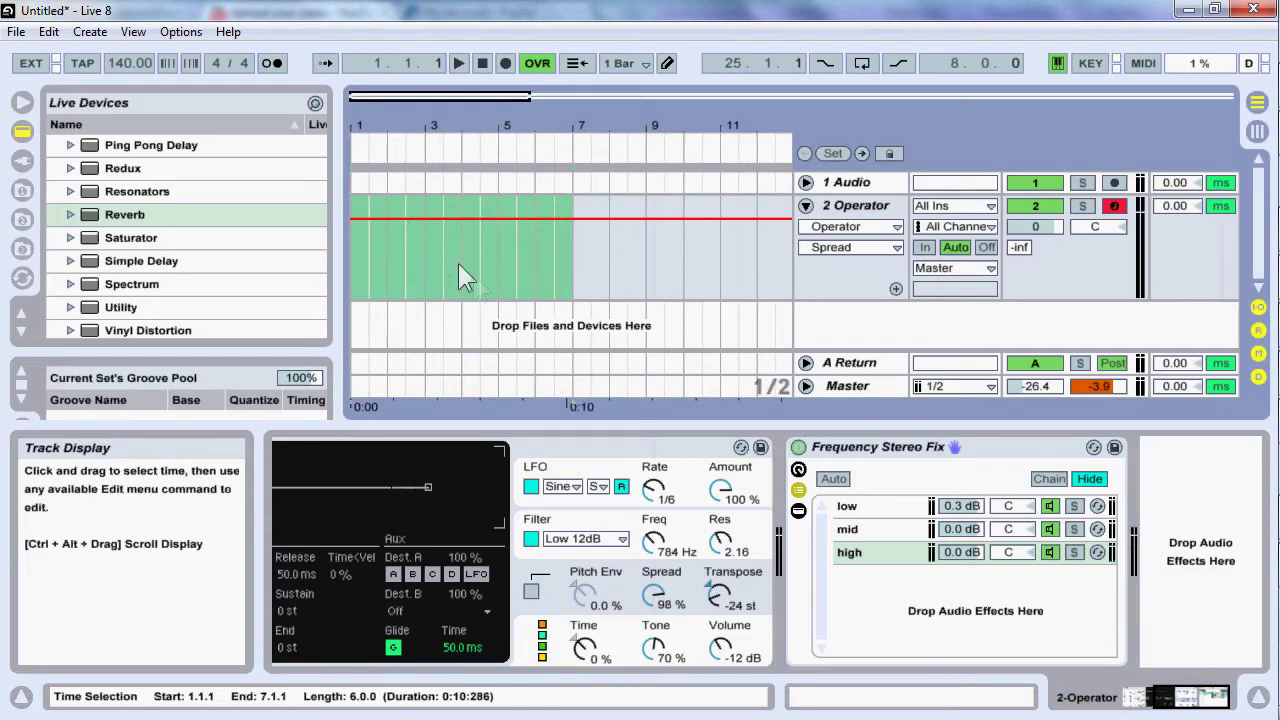
# Place an empty MIDI clip on the Operator track in the arrangement and consolidate it into a four-bar clip starting at 1.1.1.
pyautogui.click(478, 263)
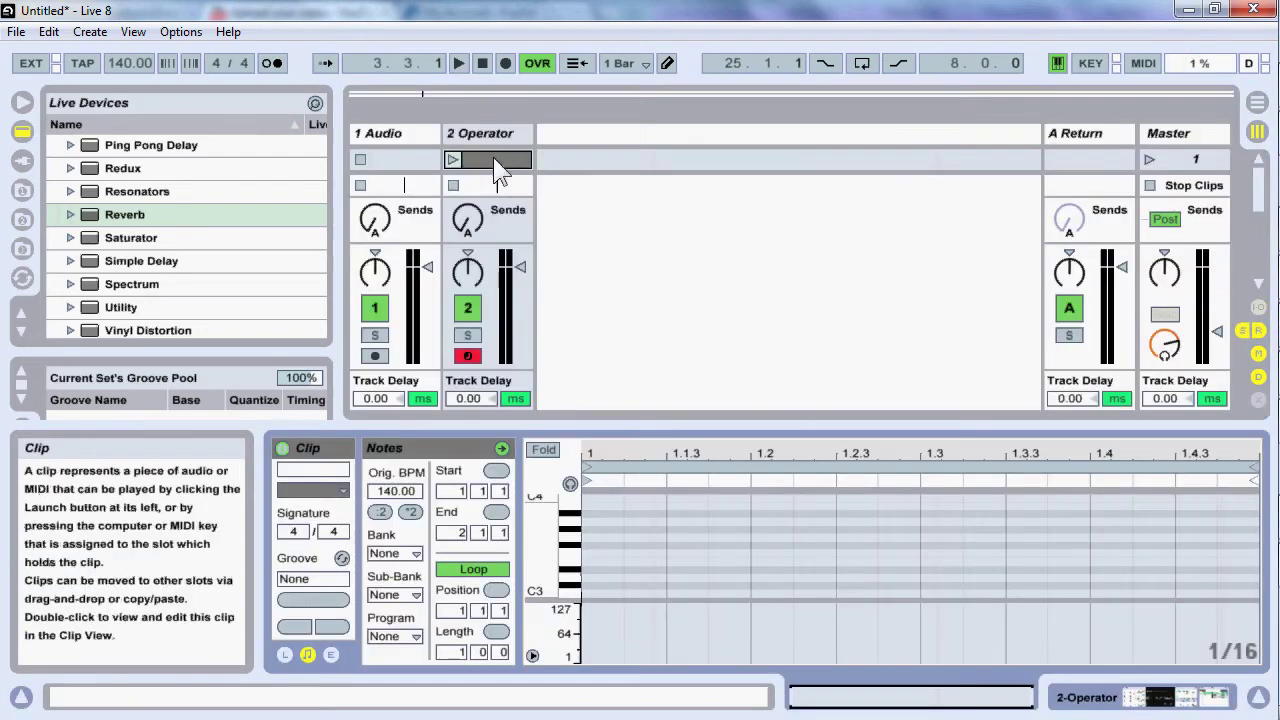
pyautogui.moveTo(494, 157); pyautogui.dragTo(536, 289)
pyautogui.press('Tab')
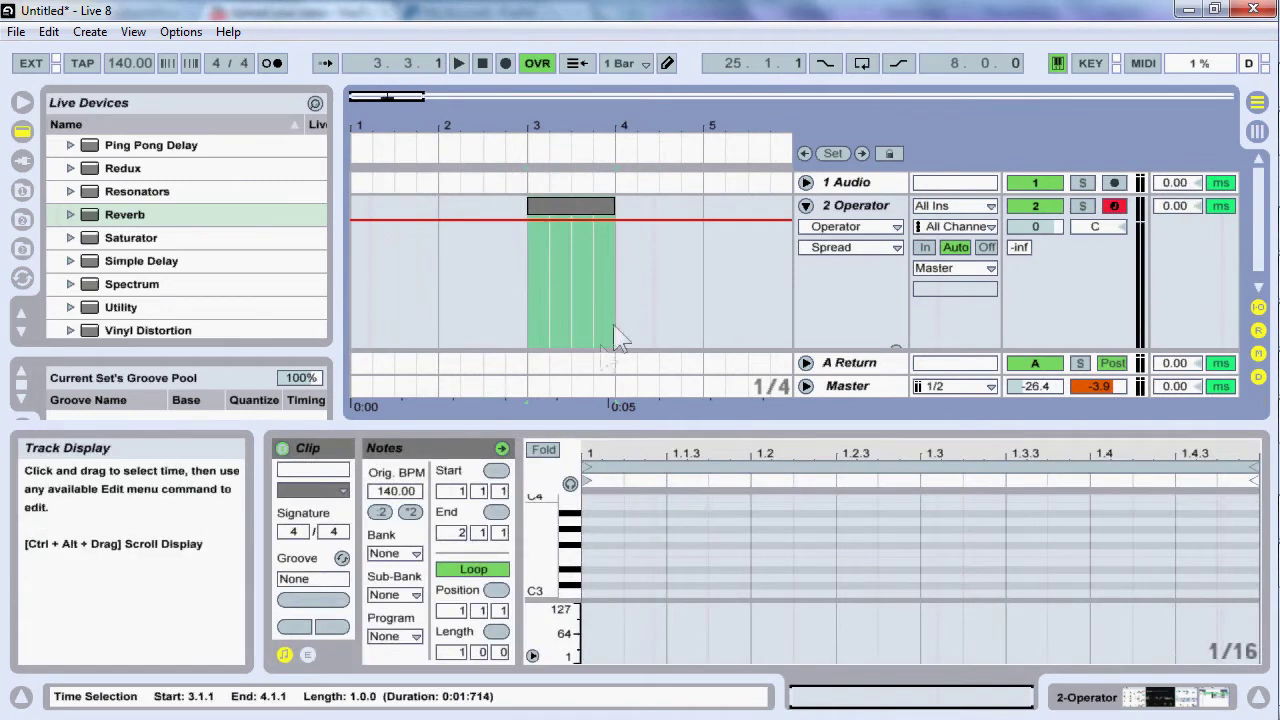
pyautogui.moveTo(542, 202); pyautogui.dragTo(690, 222)
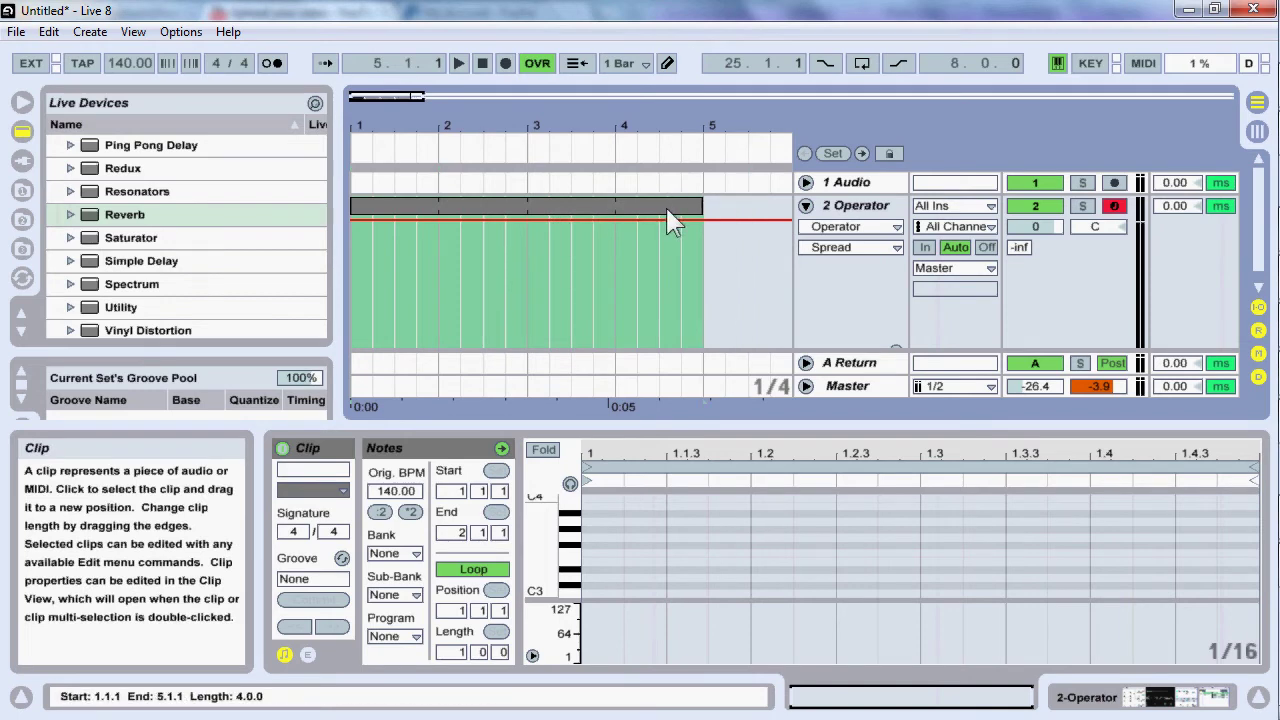
pyautogui.hotkey('ctrl', 'j')
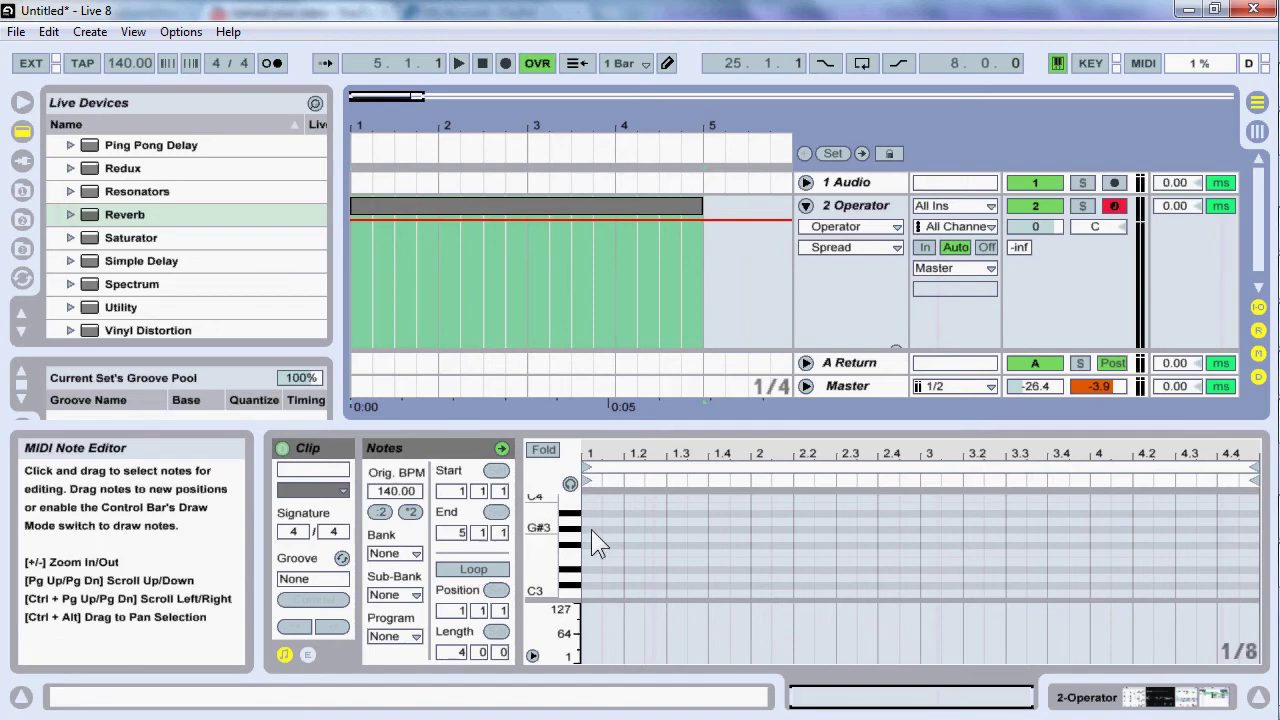
# Enlarge the MIDI note editor and add a one-bar E2 note at 1.1.1 with a short F#2 note above it.
pyautogui.press('space')
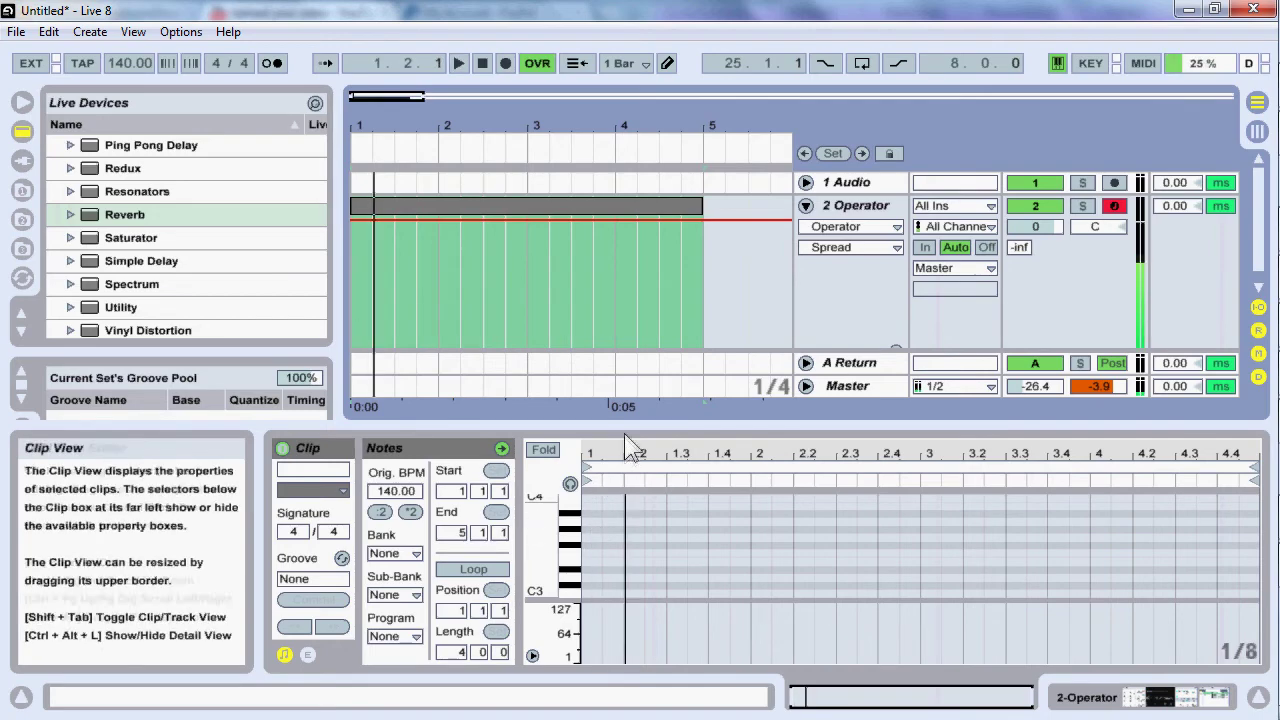
pyautogui.moveTo(624, 433); pyautogui.dragTo(622, 100)
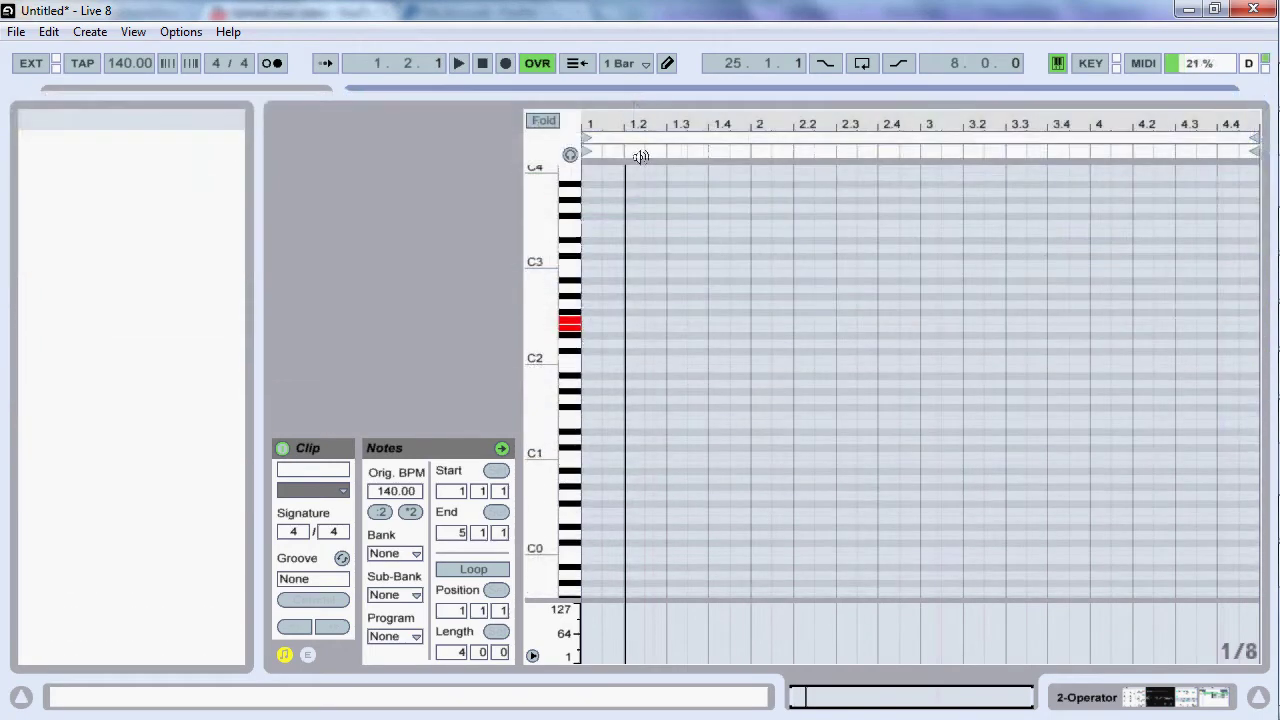
pyautogui.doubleClick(593, 328)
pyautogui.moveTo(601, 329); pyautogui.dragTo(751, 327)
pyautogui.doubleClick(601, 313)
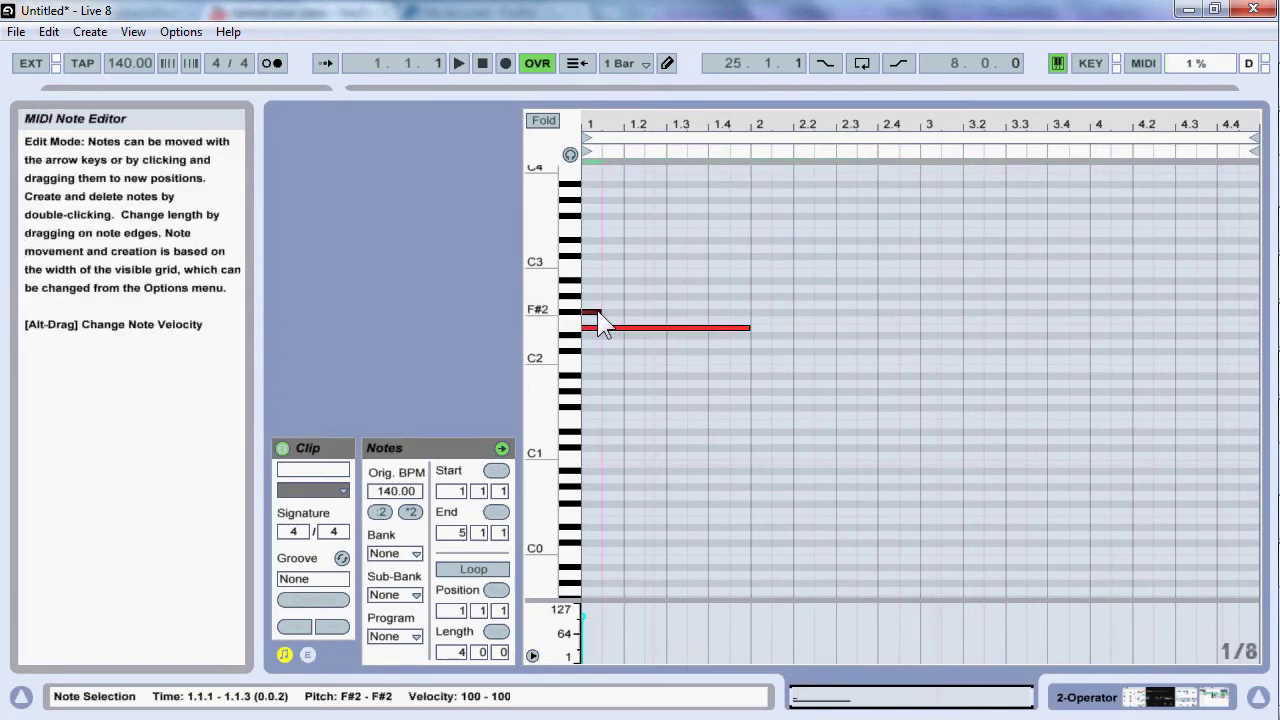
pyautogui.press('space')
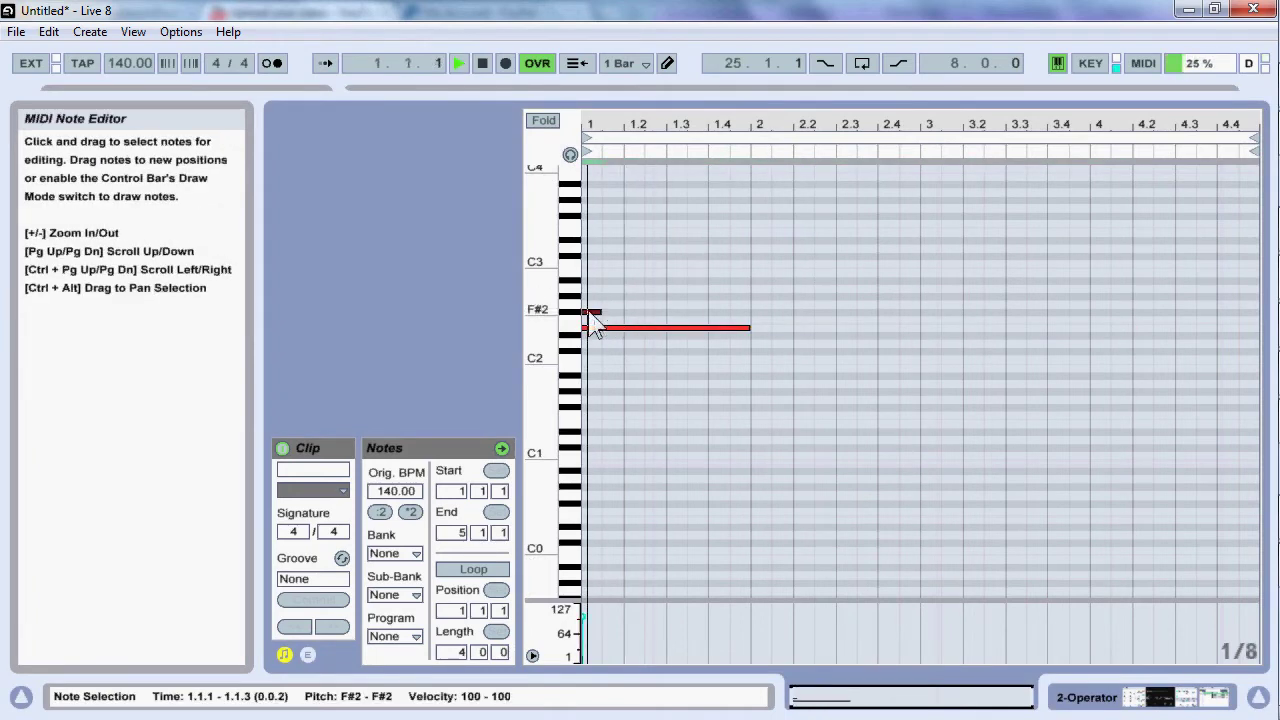
# Move the short upper note to G2 at 1.1.2 and shorten it to a sixteenth note while auditioning the clip.
pyautogui.moveTo(597, 313); pyautogui.dragTo(616, 282)
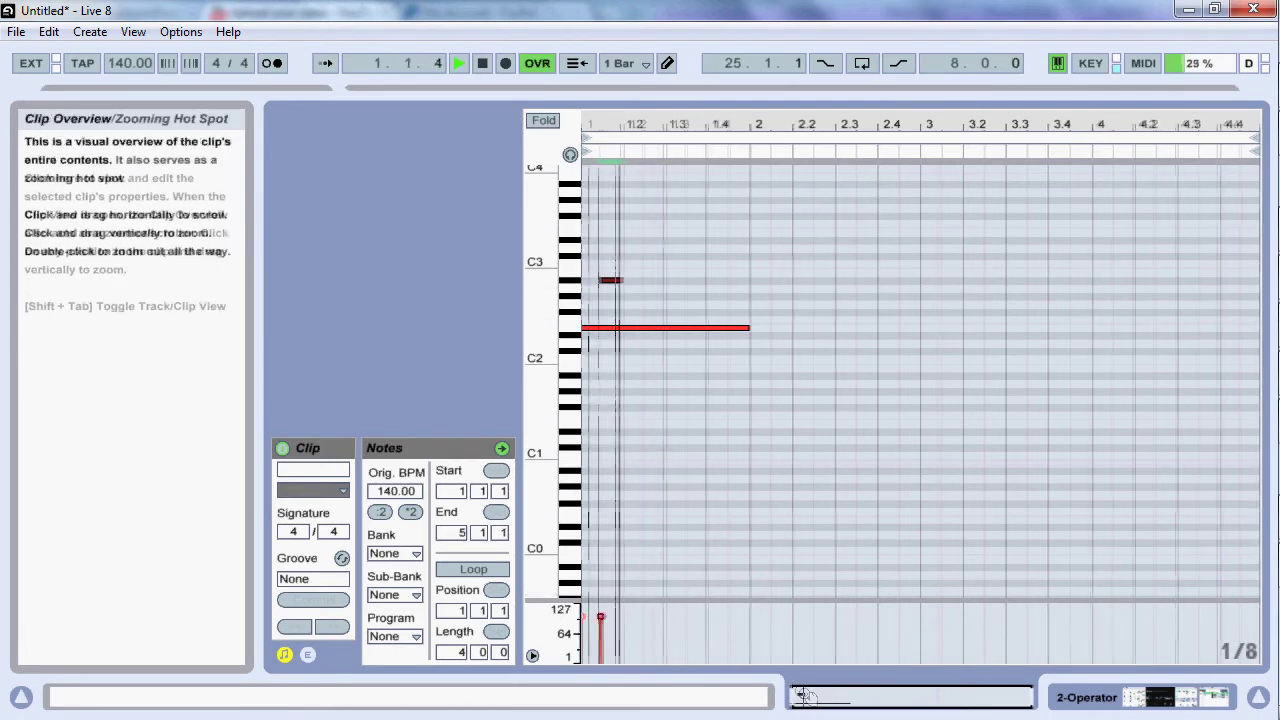
pyautogui.moveTo(798, 695); pyautogui.dragTo(798, 706)
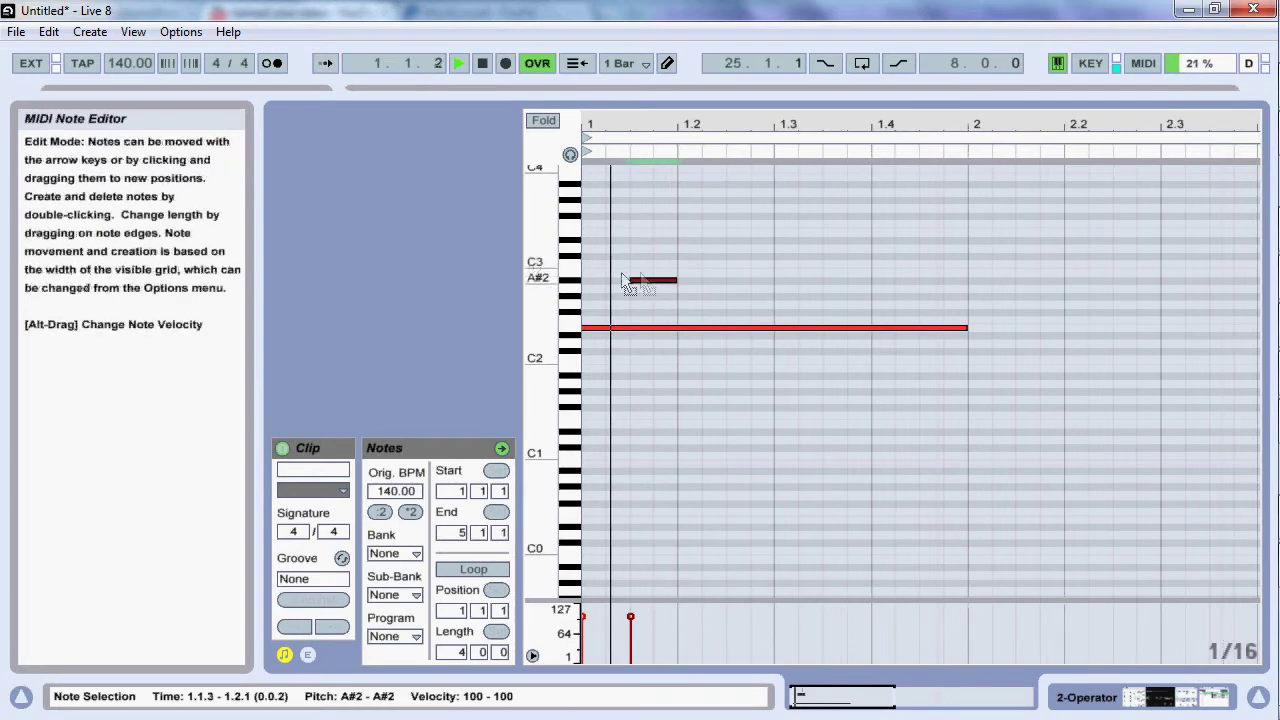
pyautogui.moveTo(660, 285); pyautogui.dragTo(612, 305)
pyautogui.press('space')
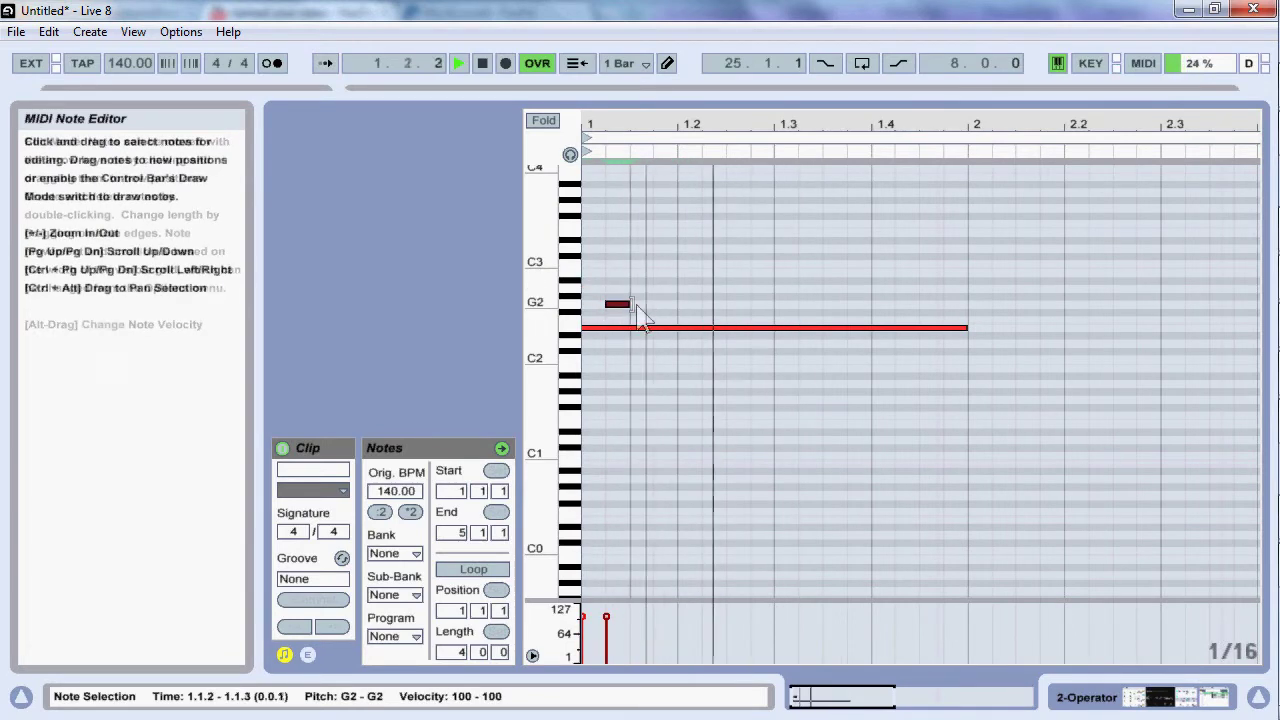
pyautogui.doubleClick(845, 697)
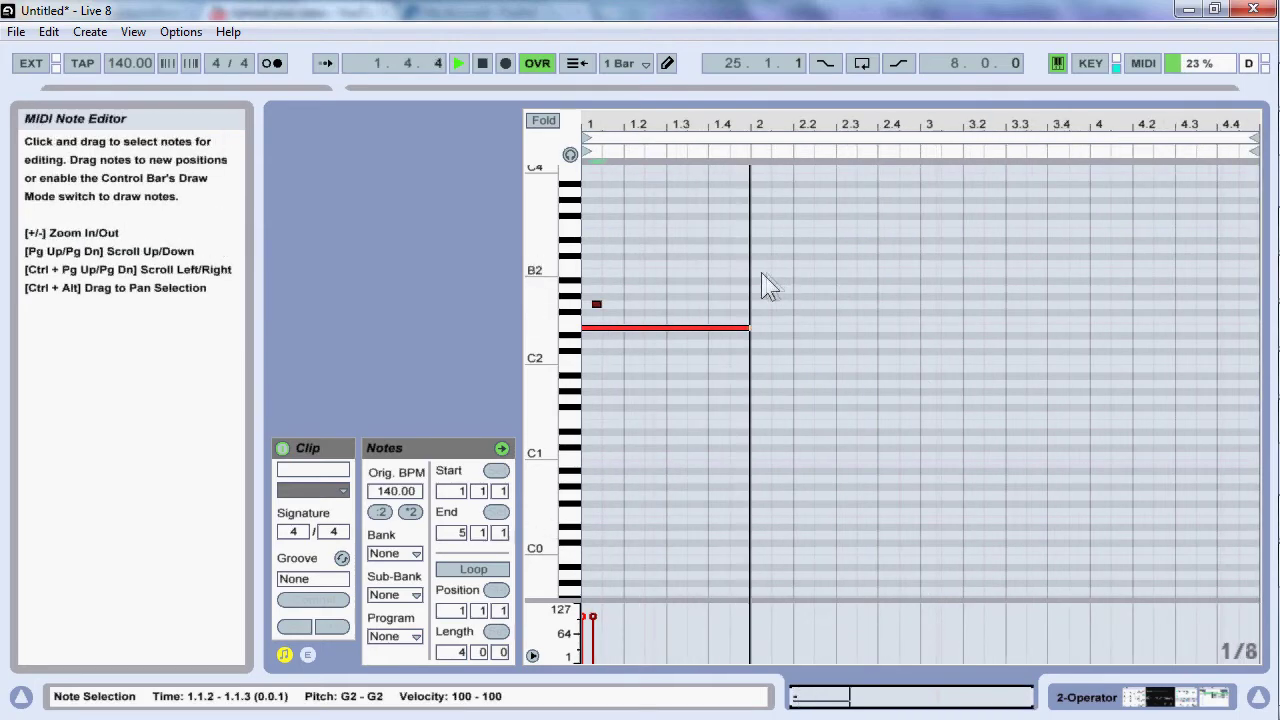
# Duplicate both notes so the copies start at 2.1.1, and shorten the first E2 note to end at 1.4.1.
pyautogui.moveTo(761, 272); pyautogui.dragTo(575, 450)
pyautogui.hotkey('ctrl', 'd')
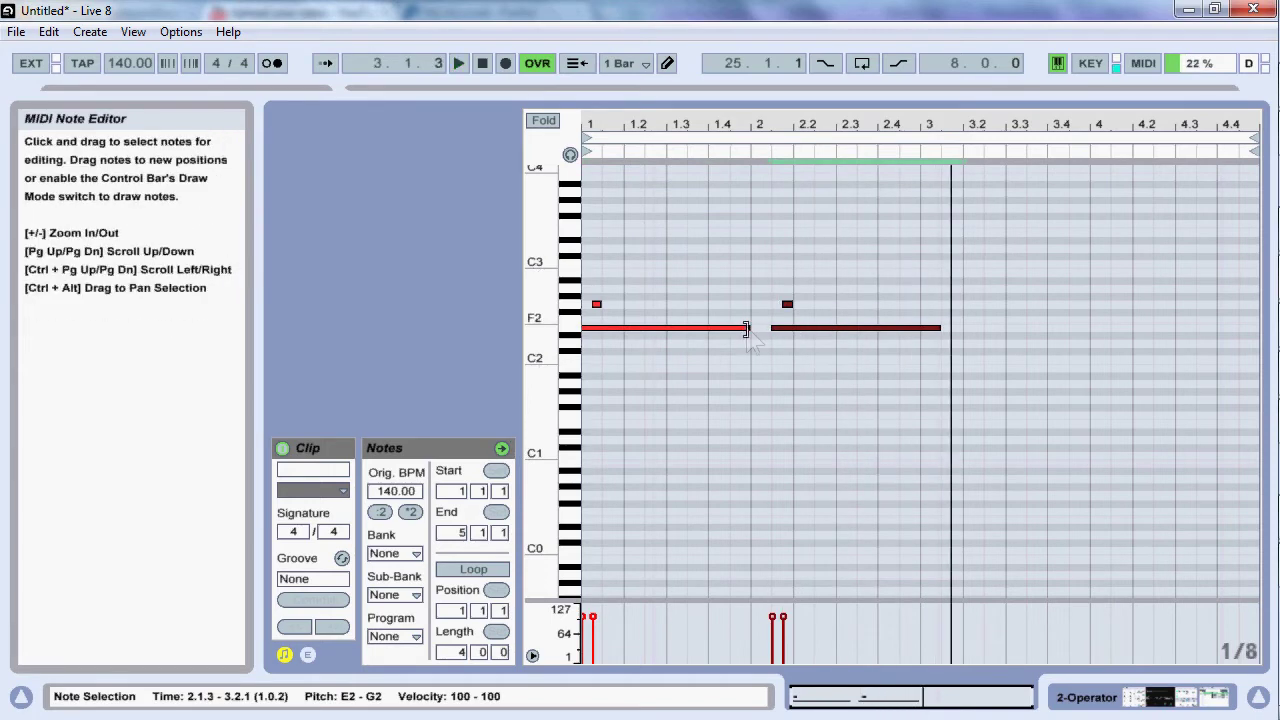
pyautogui.moveTo(749, 329); pyautogui.dragTo(708, 329)
pyautogui.moveTo(920, 430); pyautogui.dragTo(780, 275)
pyautogui.press('space')
pyautogui.press('Left')
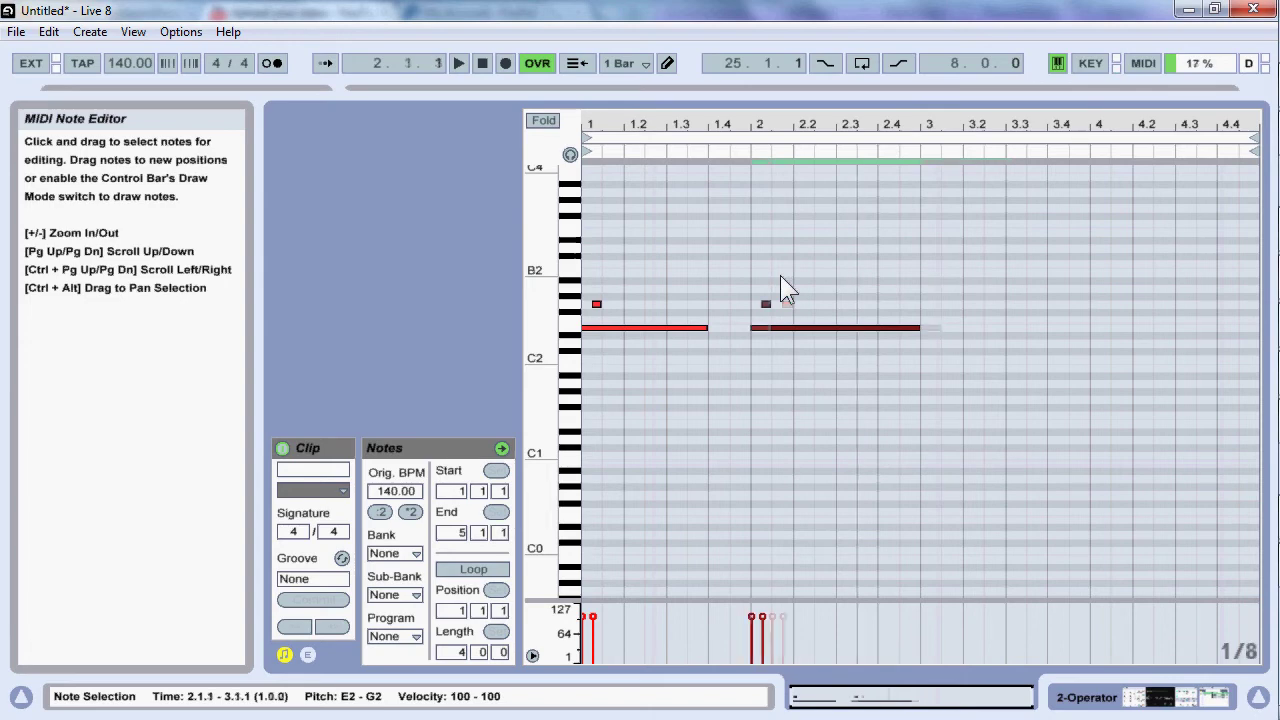
pyautogui.press('Left')
pyautogui.press('Right')
pyautogui.press('space')
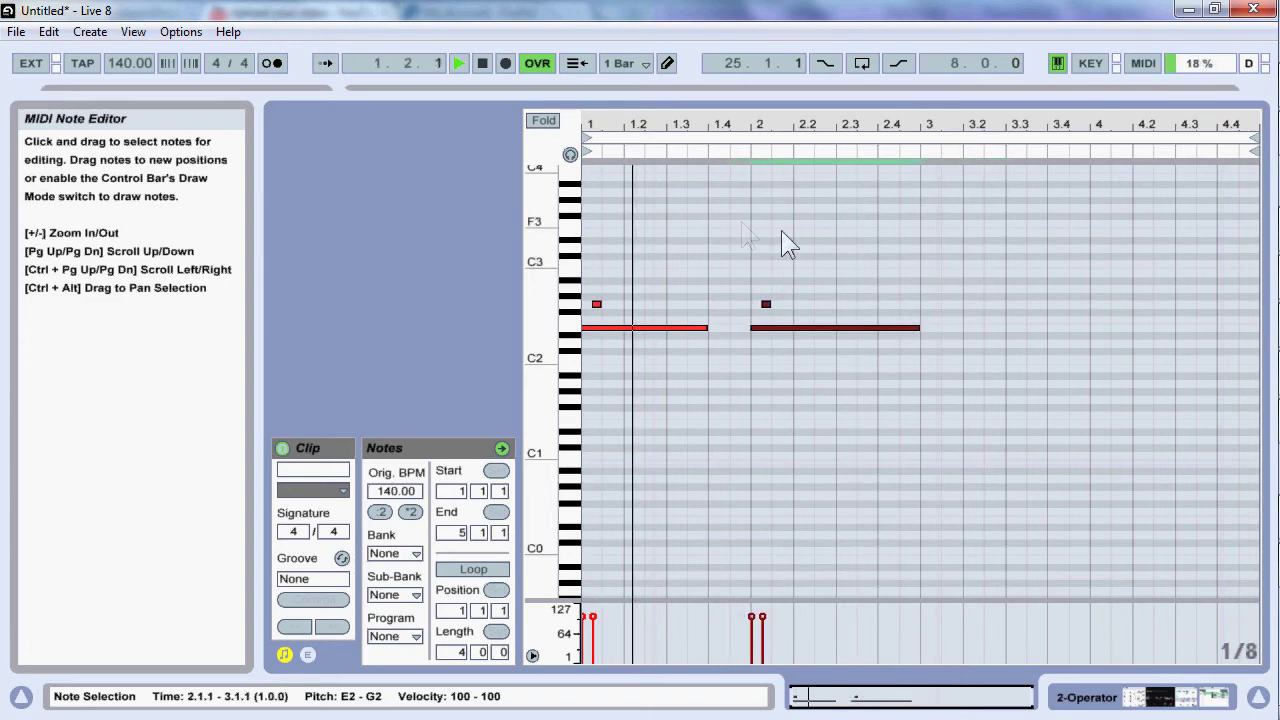
# Duplicate the bar 2 notes to bar 3, end the second E2 note at 2.4.3, and add an eighth-note G2 there.
pyautogui.moveTo(920, 430); pyautogui.dragTo(761, 234)
pyautogui.hotkey('ctrl', 'd')
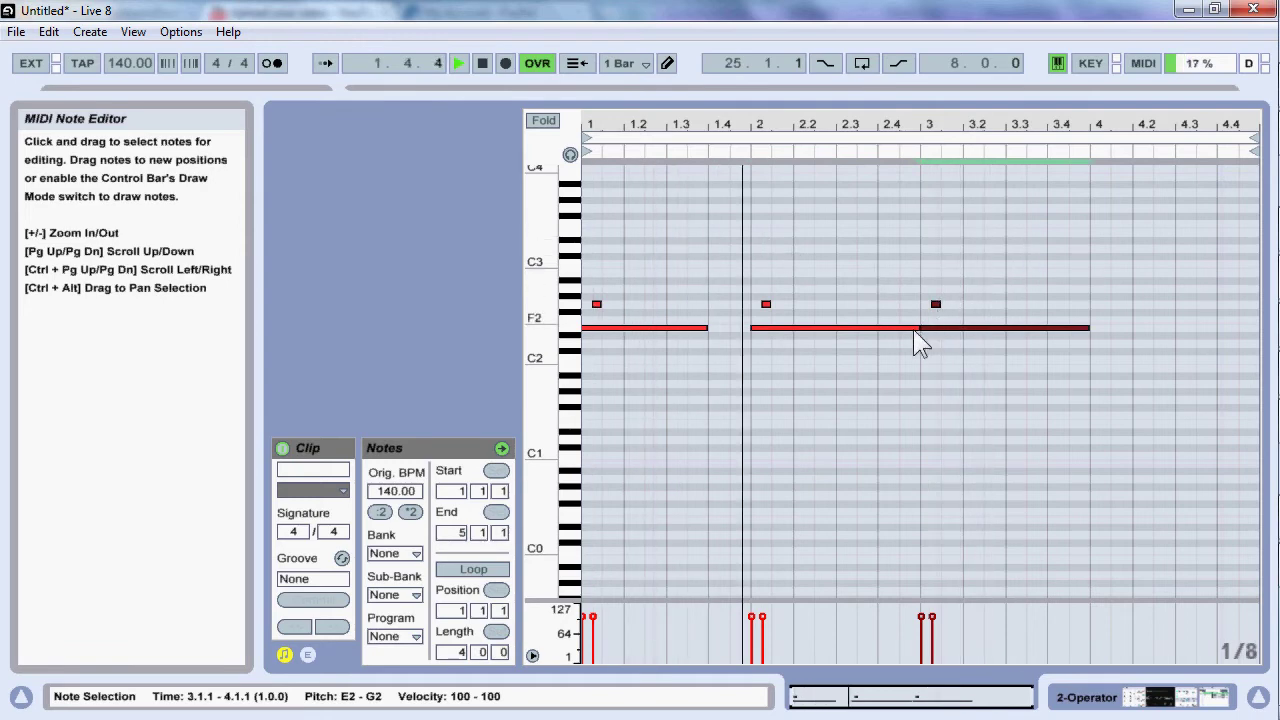
pyautogui.moveTo(917, 327); pyautogui.dragTo(912, 327)
pyautogui.doubleClick(909, 303)
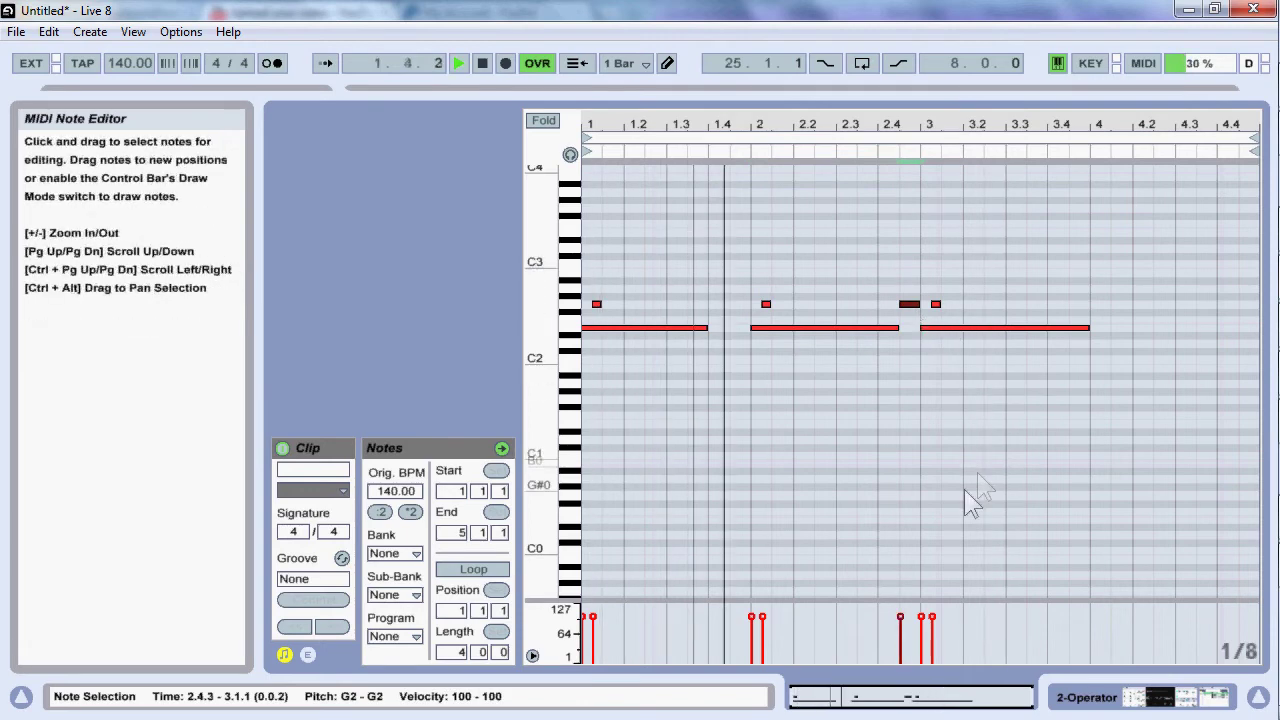
pyautogui.moveTo(868, 697); pyautogui.dragTo(868, 702)
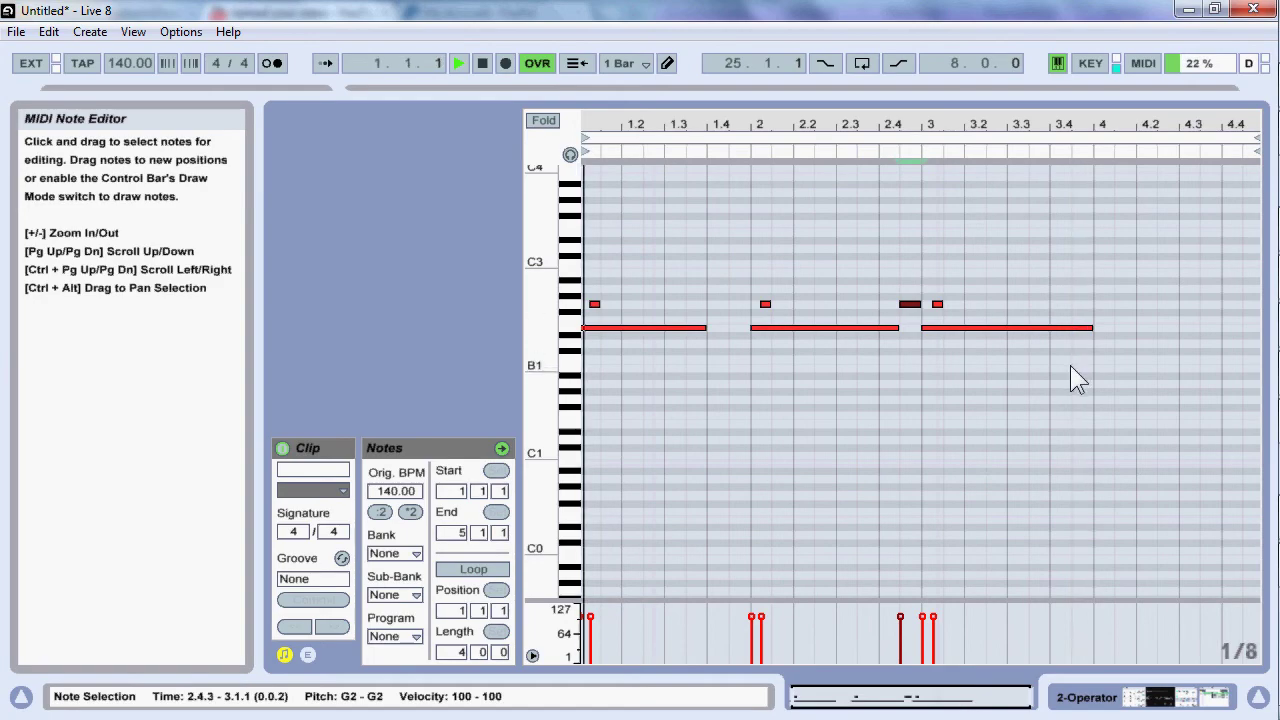
pyautogui.moveTo(1073, 366); pyautogui.dragTo(1006, 395)
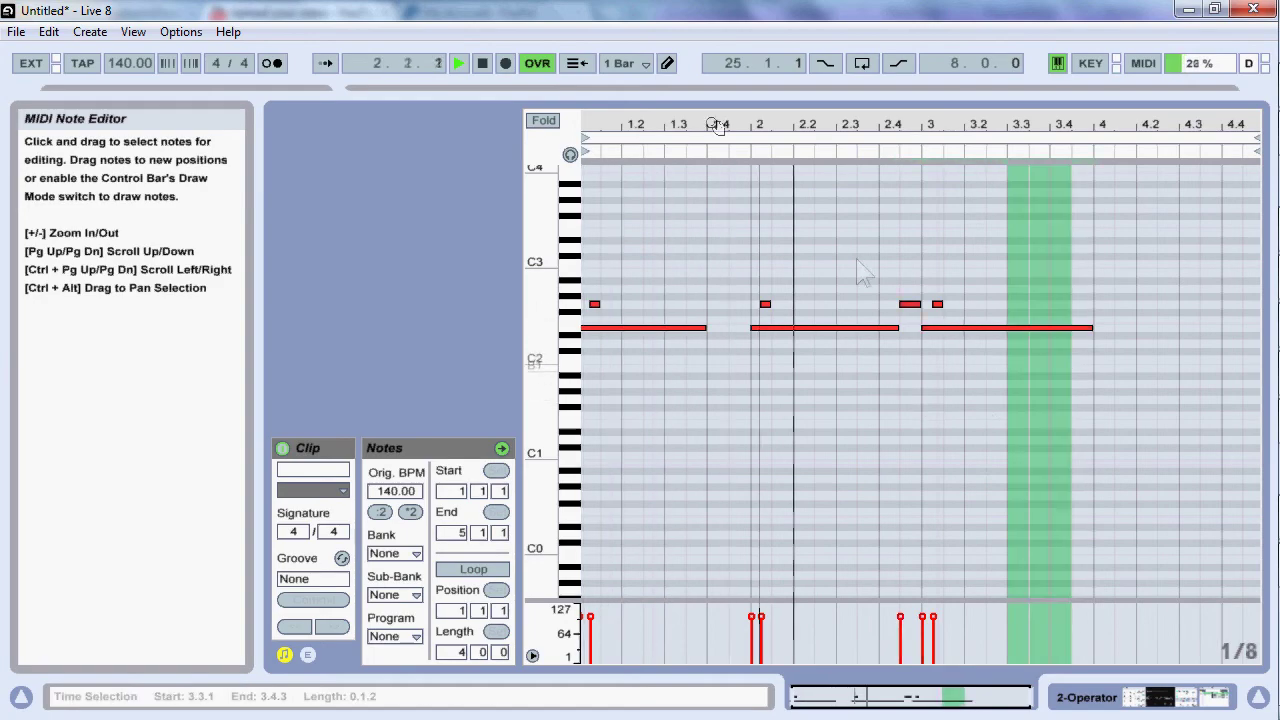
# Shrink the note editor, duplicate bar 2 in the arrangement to fill four bars, and consolidate the result into one clip.
pyautogui.moveTo(680, 90); pyautogui.dragTo(728, 548)
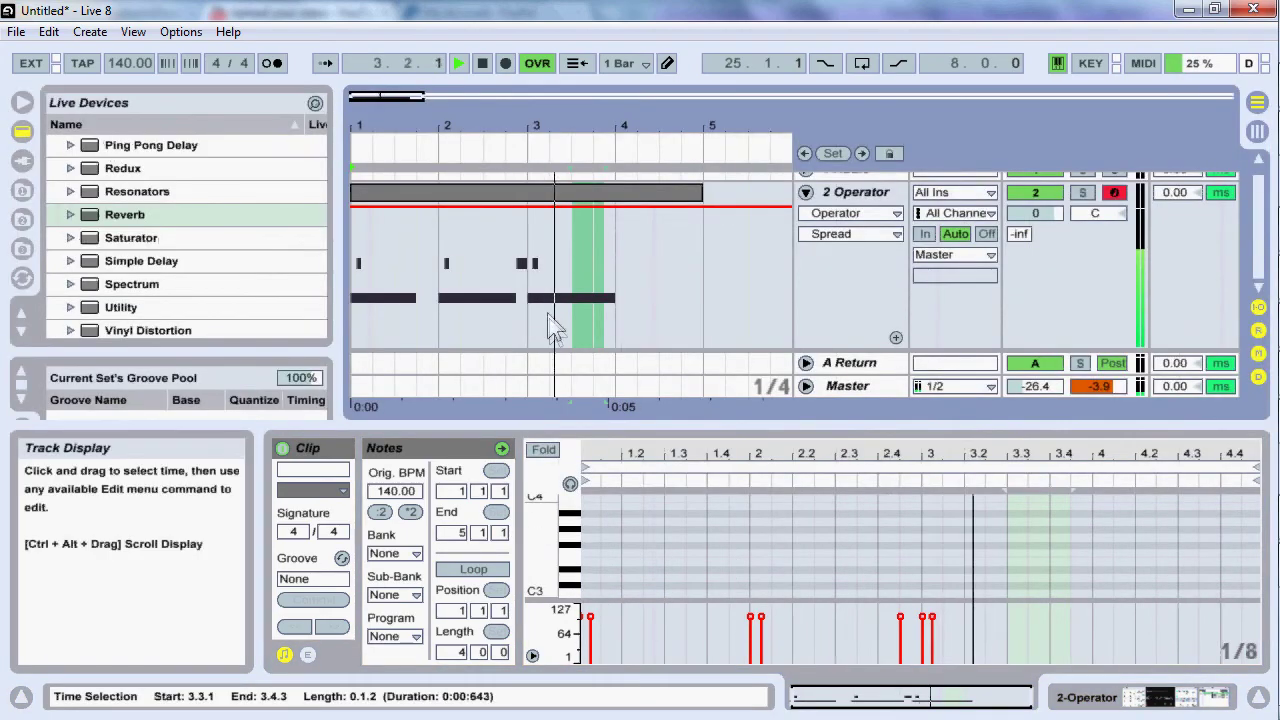
pyautogui.press('space')
pyautogui.moveTo(523, 297); pyautogui.dragTo(443, 267)
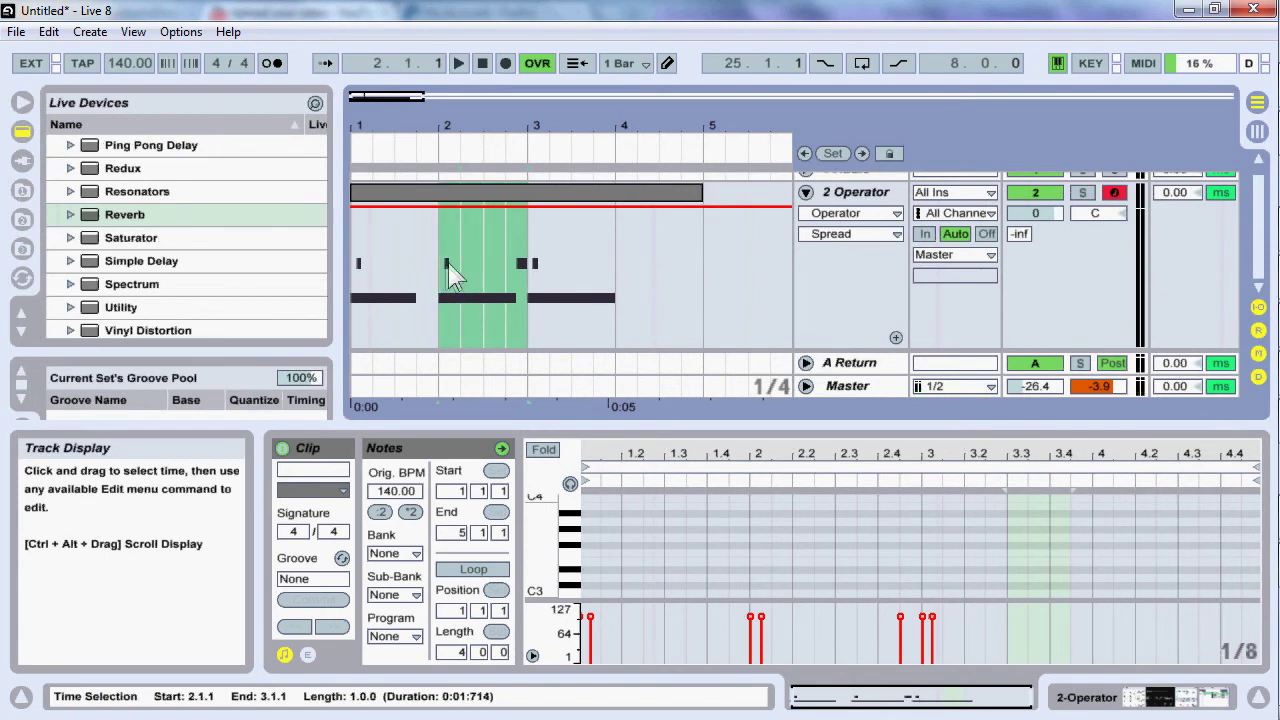
pyautogui.hotkey('ctrl', 'd')
pyautogui.moveTo(604, 195); pyautogui.dragTo(712, 214)
pyautogui.moveTo(706, 258); pyautogui.dragTo(346, 290)
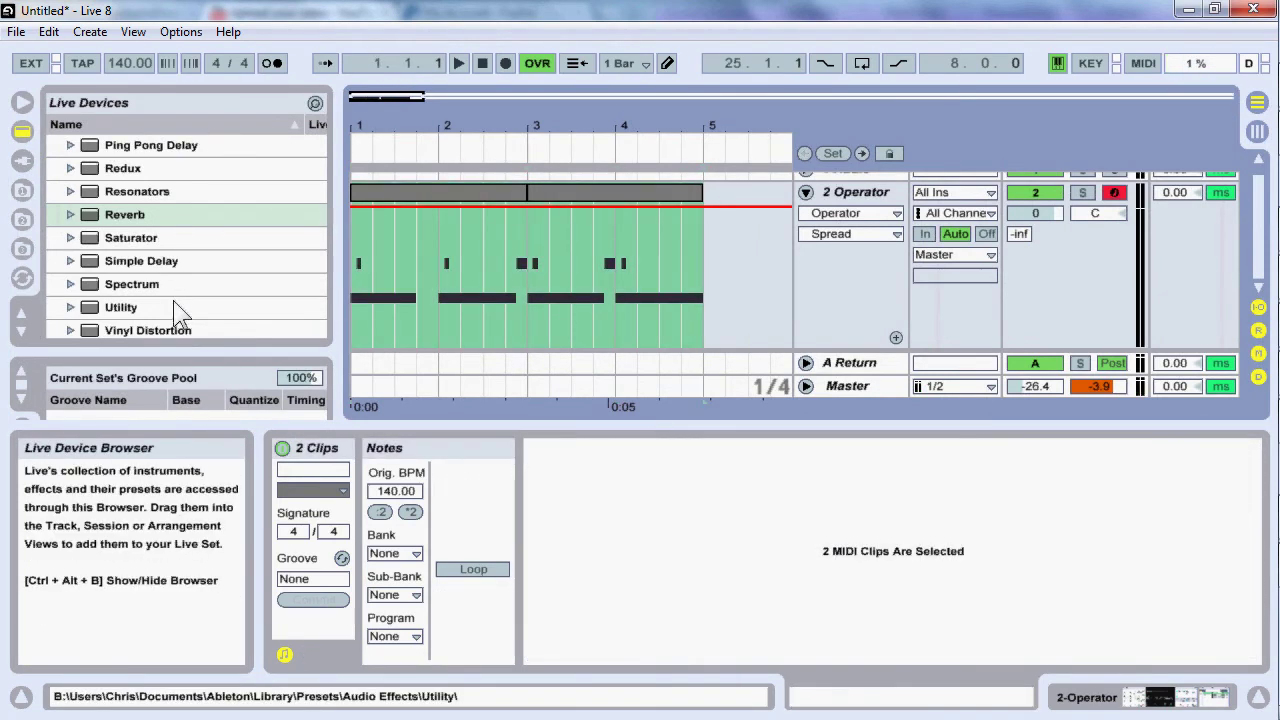
pyautogui.hotkey('ctrl', 'j')
# Open the consolidated four-bar clip and play it back to check the pattern.
pyautogui.doubleClick(457, 187)
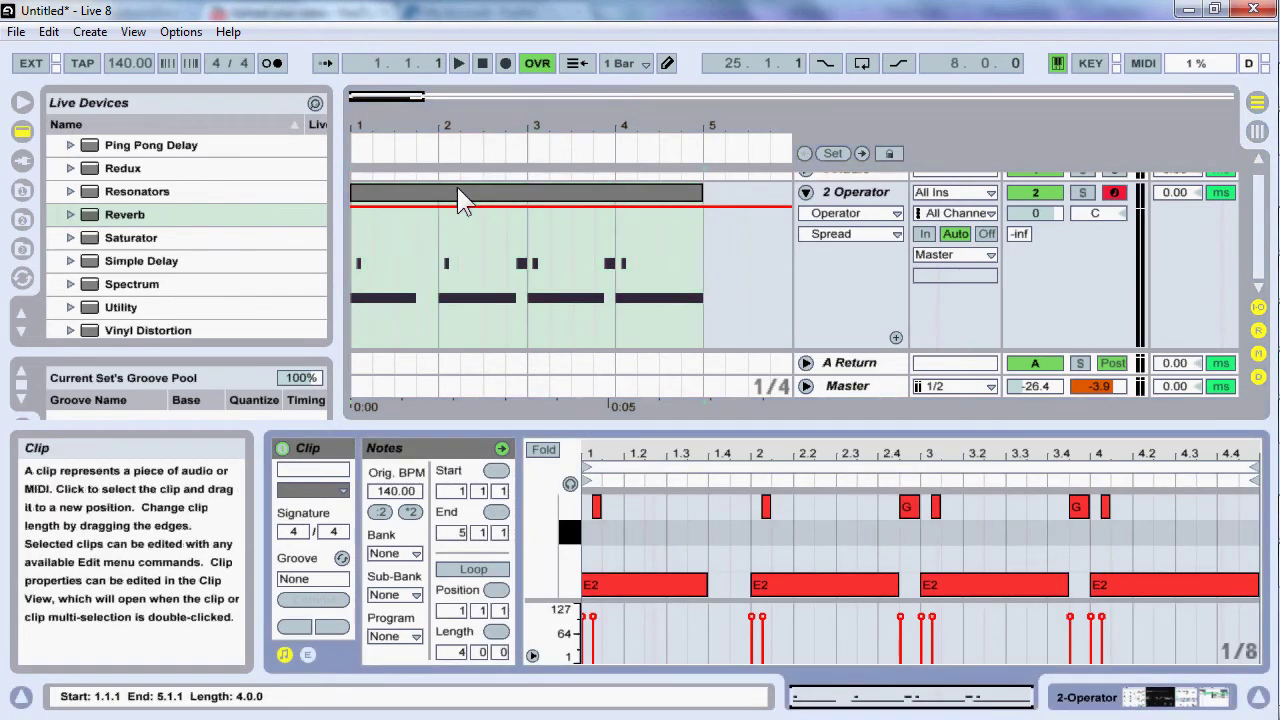
pyautogui.click(552, 192)
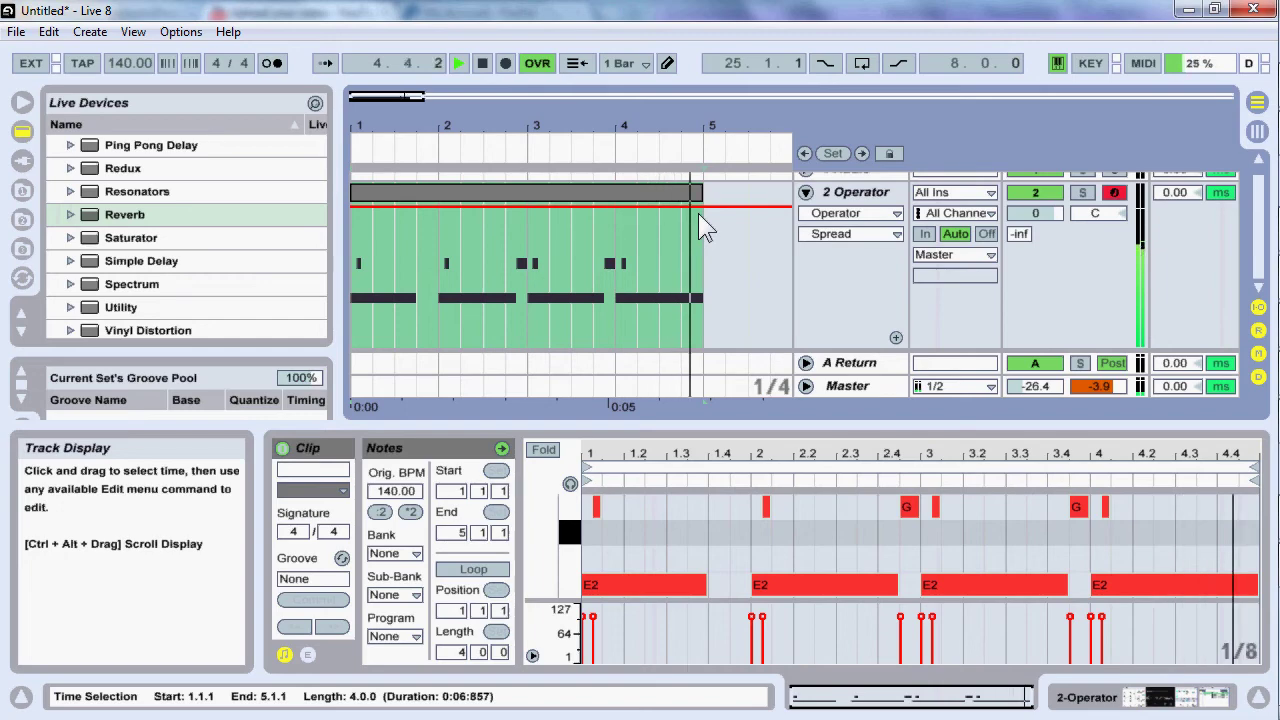
pyautogui.press('space')
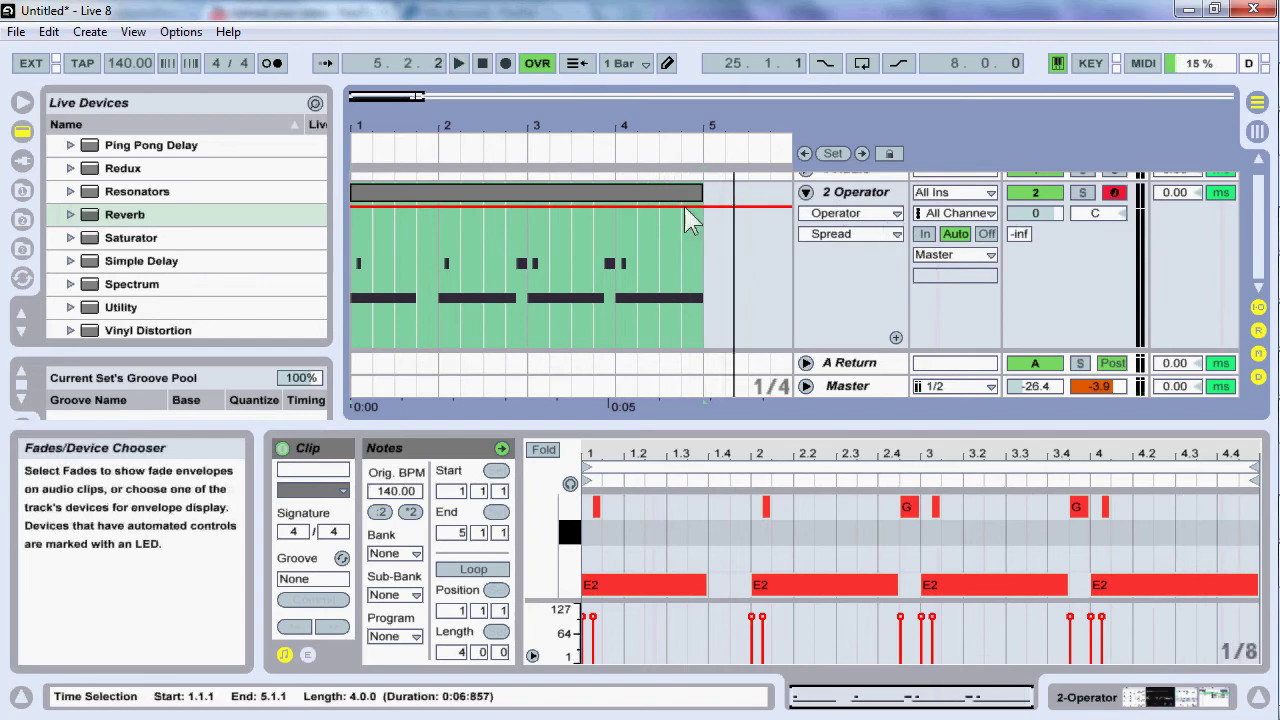
# Display Operator's devices and show the automation lane for the LFO Rate.
pyautogui.click(862, 193)
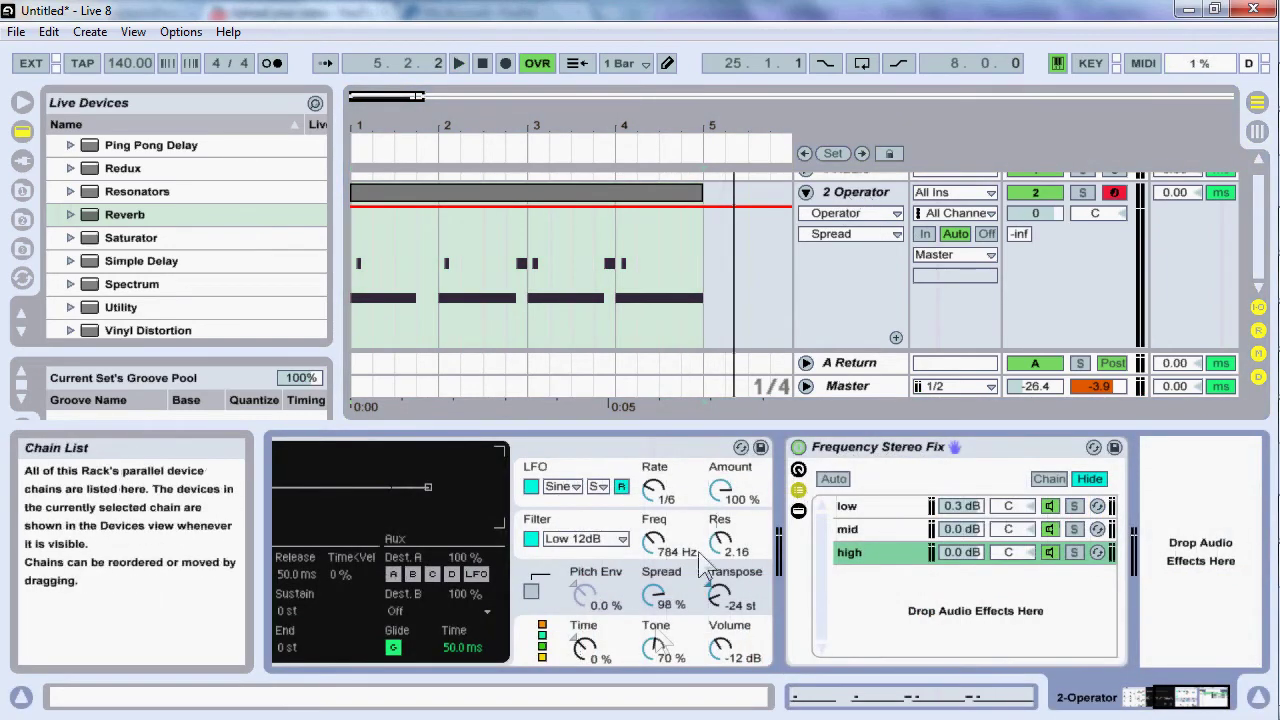
pyautogui.rightClick(656, 495)
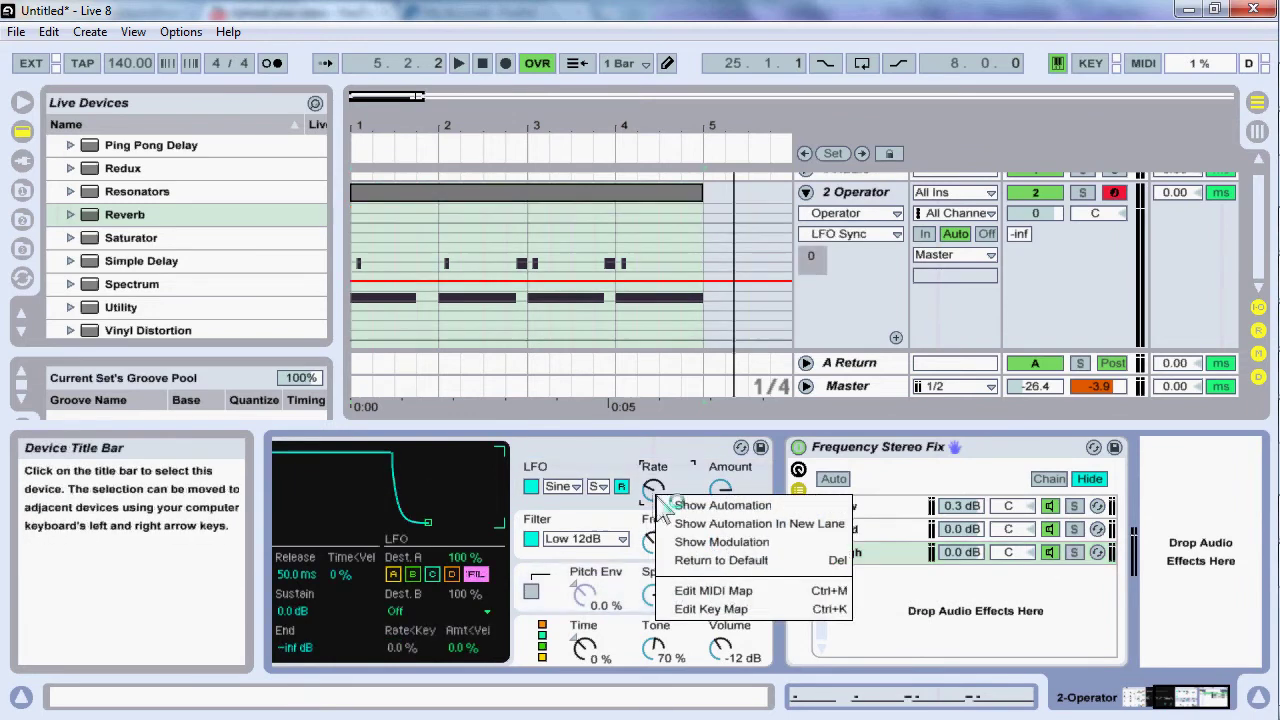
pyautogui.click(662, 504)
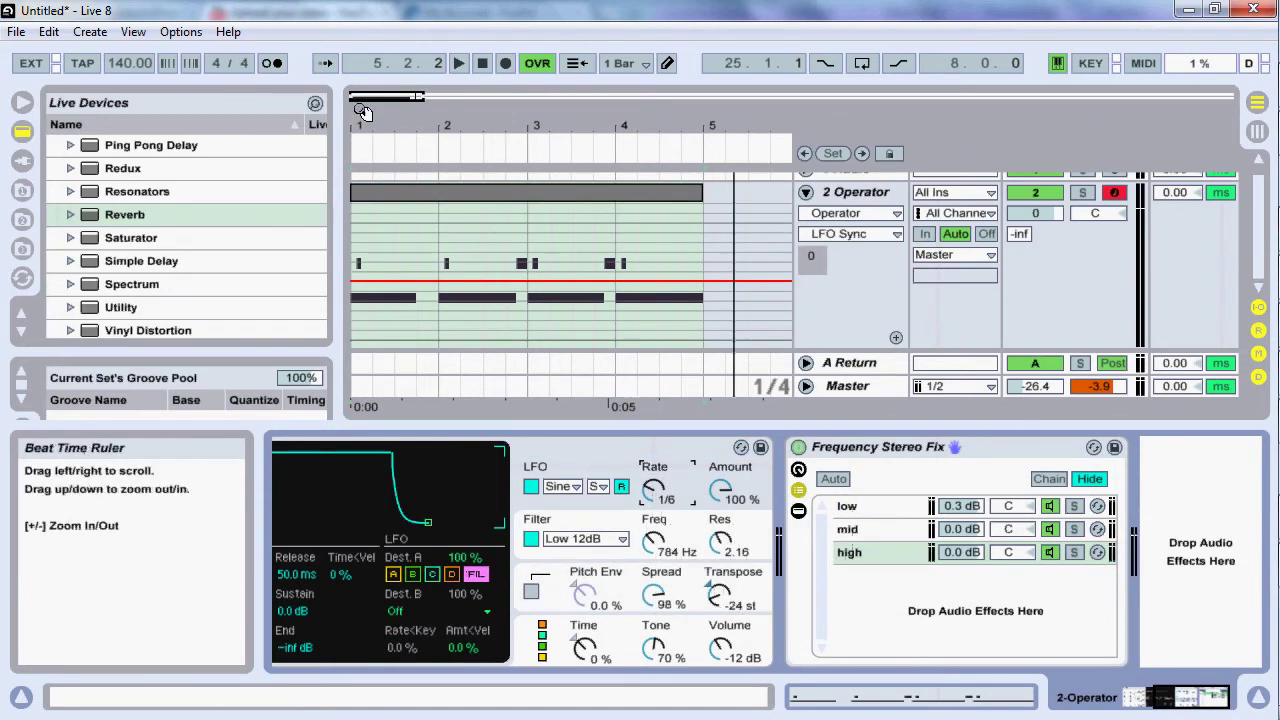
# Draw stepped quarter-note LFO Rate automation across bars 1 to 4 in Draw Mode and play it back.
pyautogui.moveTo(363, 112); pyautogui.dragTo(365, 122)
pyautogui.click(665, 70)
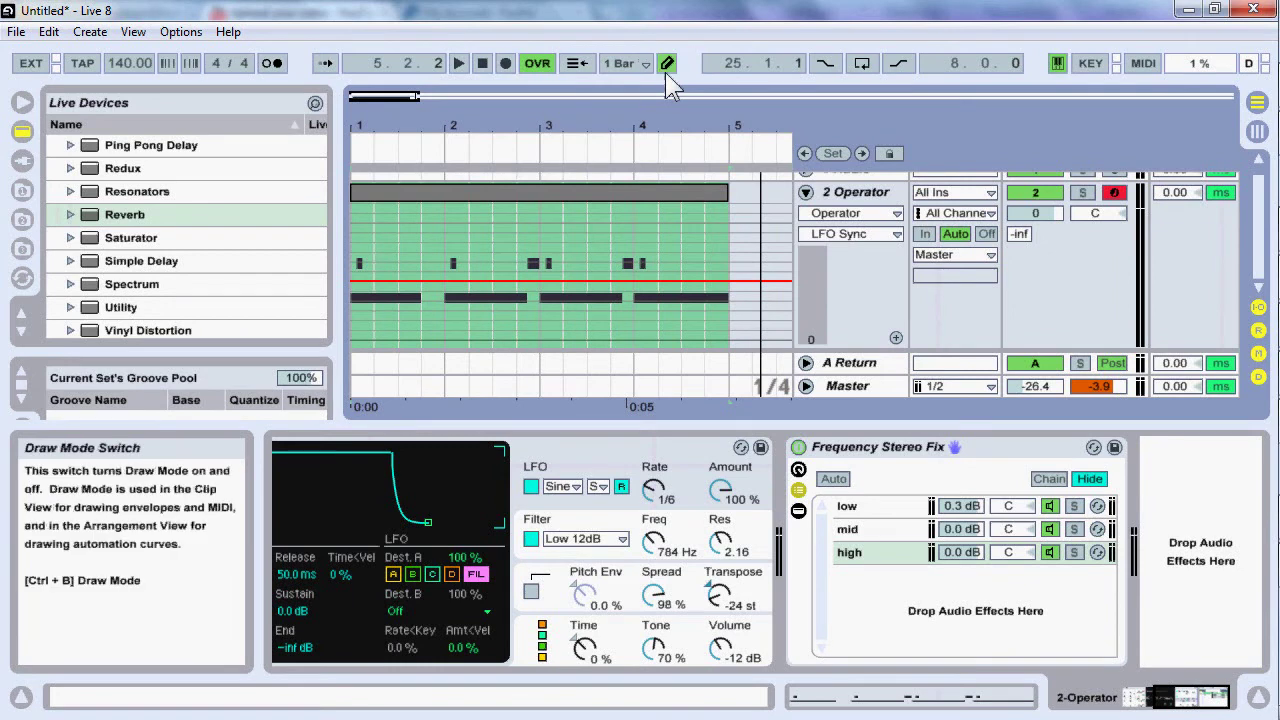
pyautogui.moveTo(358, 277)
pyautogui.mouseDown()
pyautogui.moveTo(388, 262)
pyautogui.moveTo(468, 272)
pyautogui.moveTo(530, 316)
pyautogui.moveTo(722, 238)
pyautogui.moveTo(750, 272)
pyautogui.moveTo(742, 288)
pyautogui.moveTo(700, 265)
pyautogui.moveTo(730, 284)
pyautogui.mouseUp()
pyautogui.hotkey('ctrl', '3')
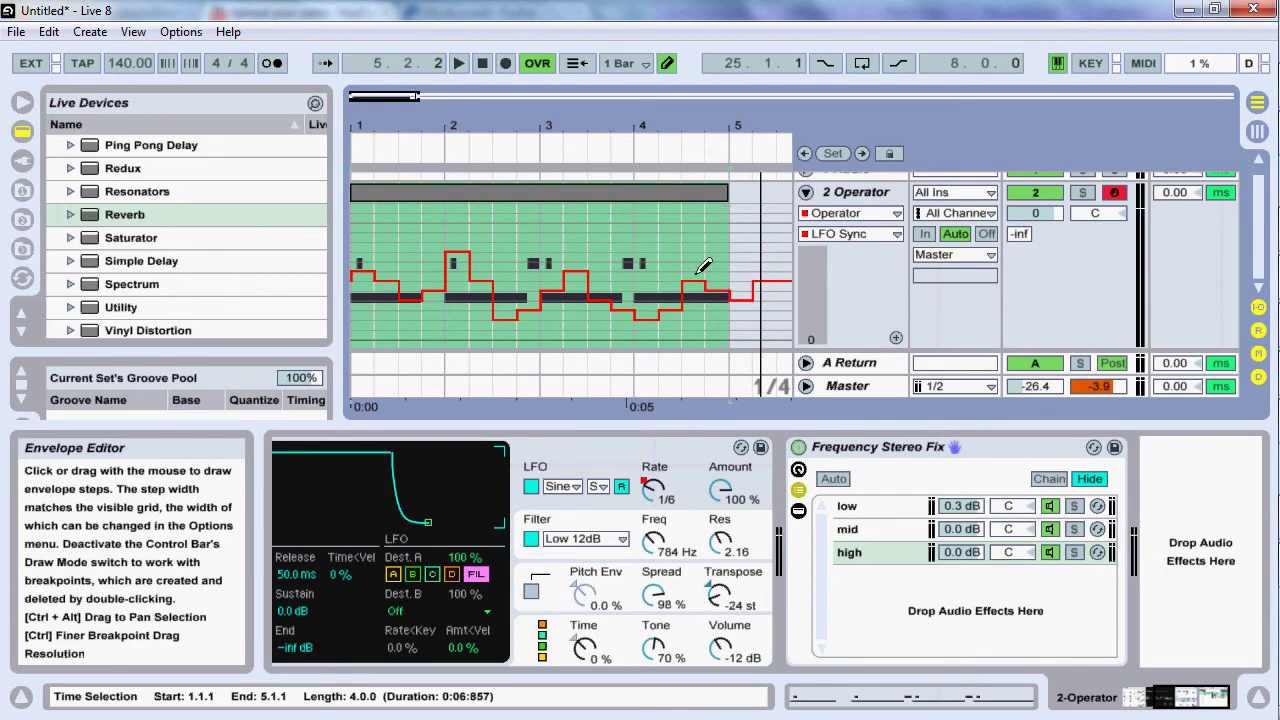
pyautogui.press('space')
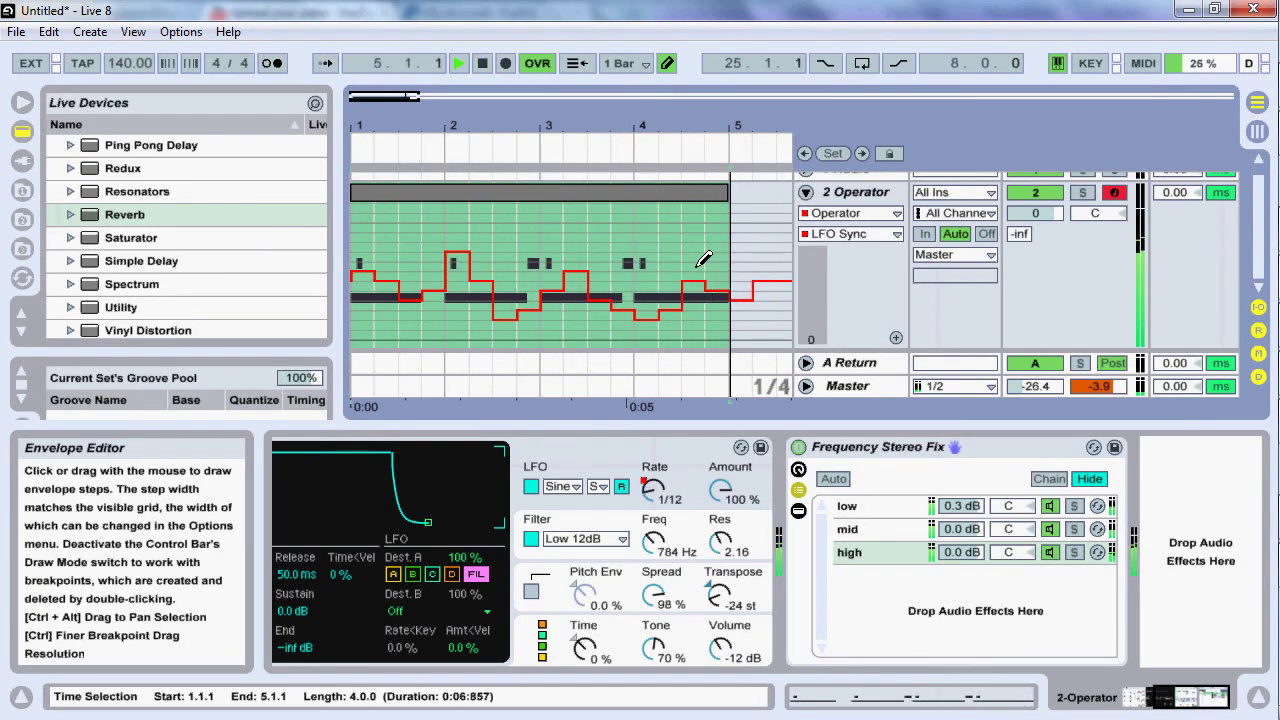
pyautogui.press('space')
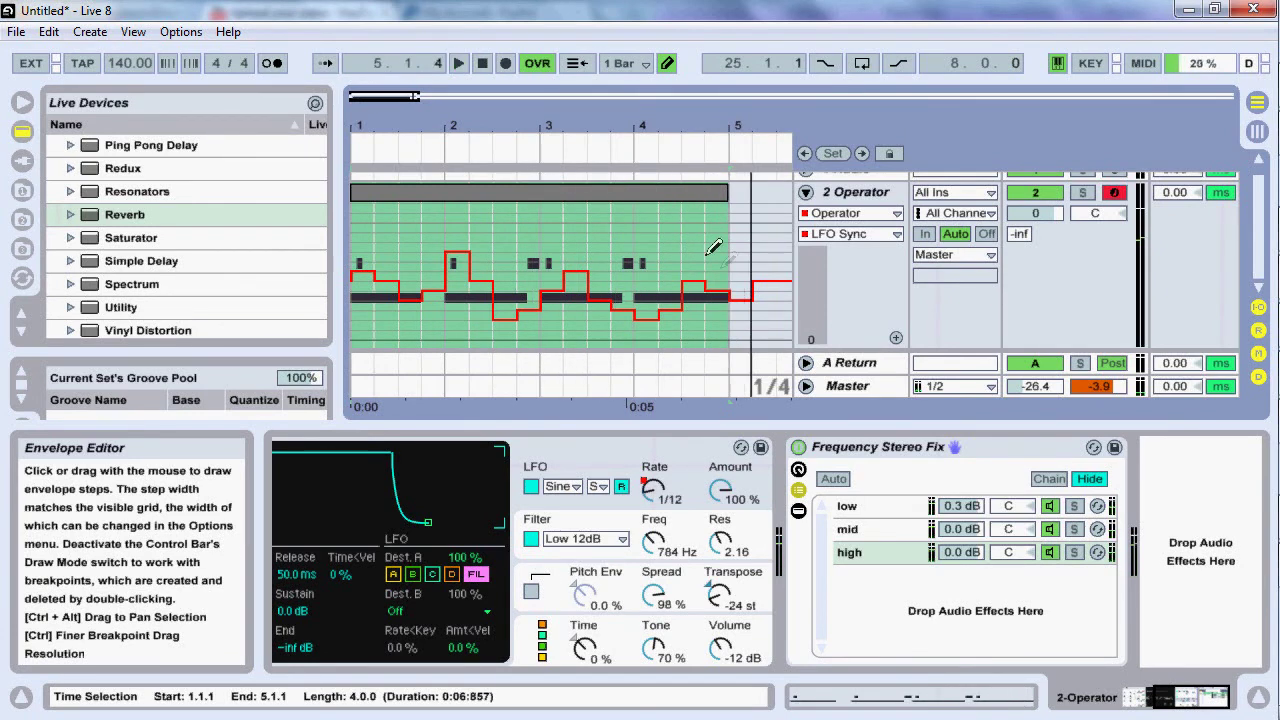
# Duplicate the four-bar clip and its LFO Rate automation so the copy starts at 5.1.1.
pyautogui.click(805, 194)
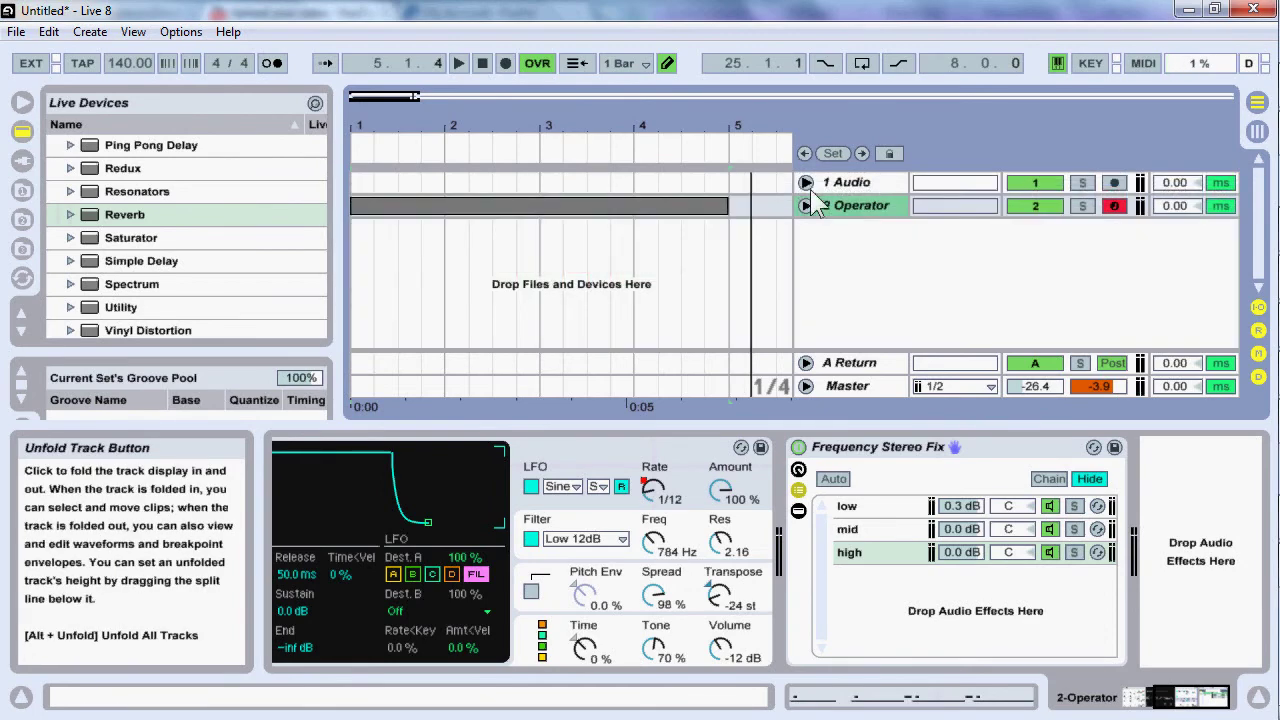
pyautogui.click(805, 194)
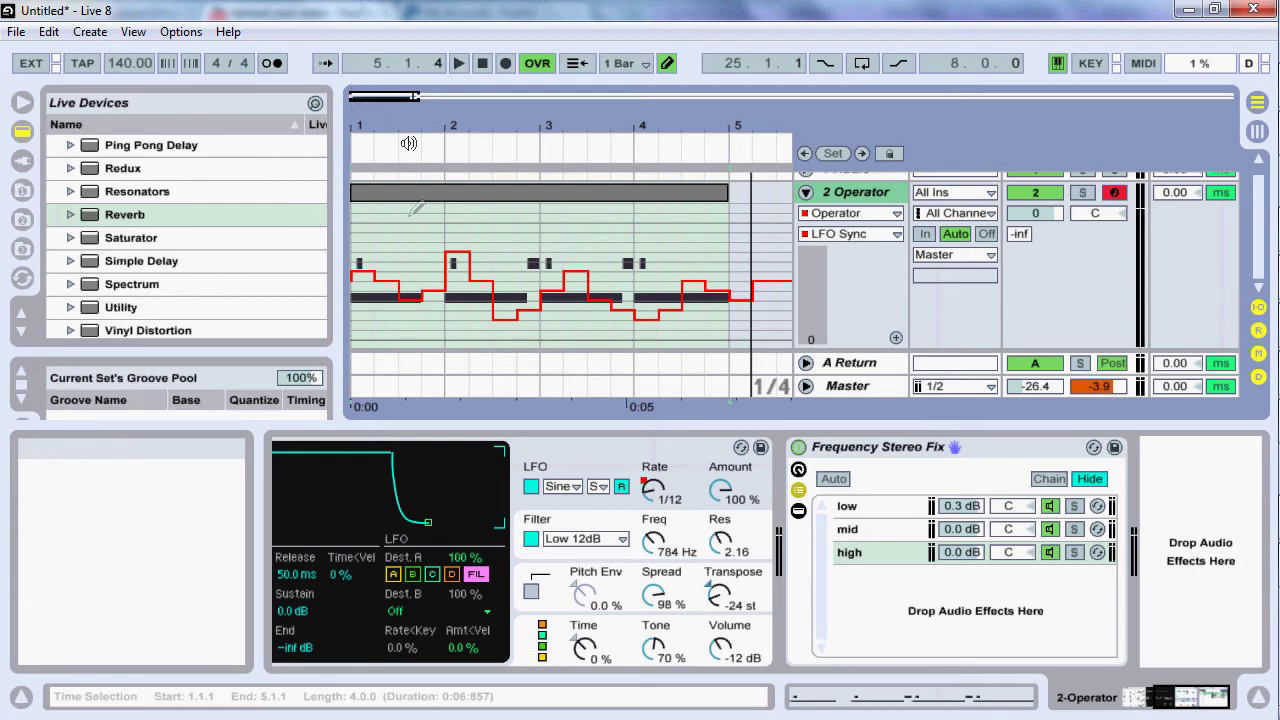
pyautogui.hotkey('ctrl', 'd')
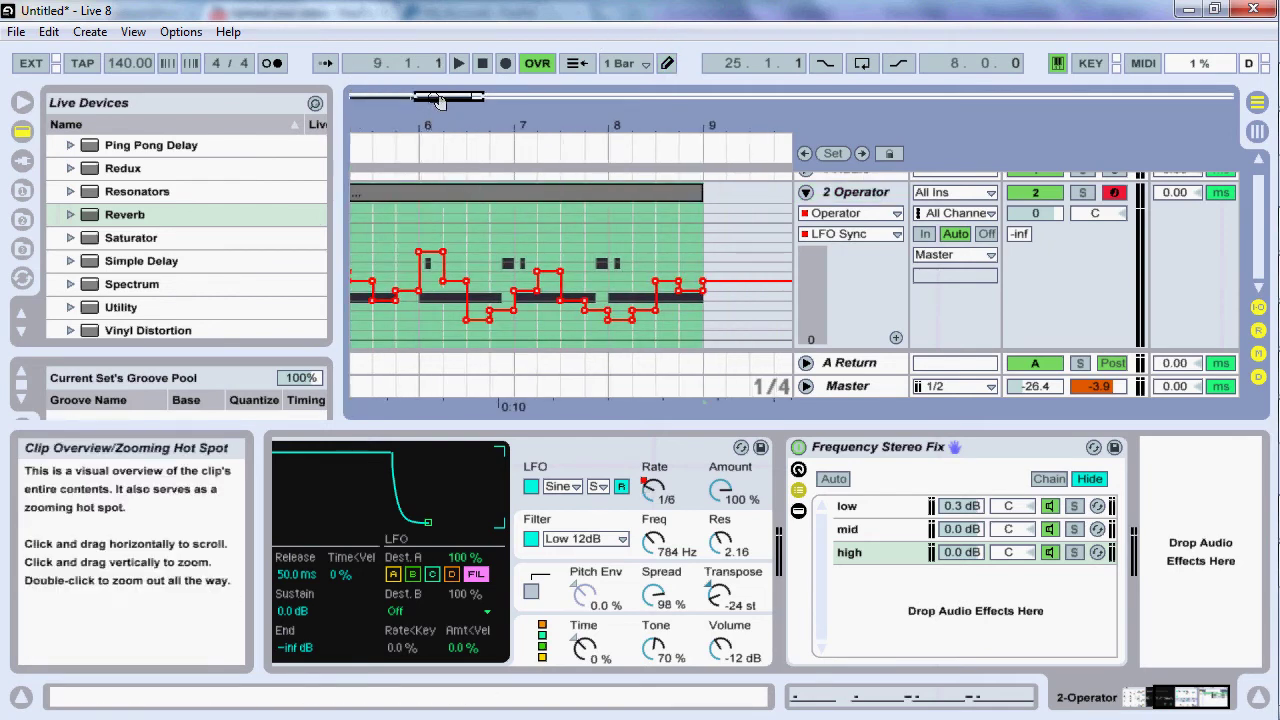
# Redraw the LFO Rate automation across bars 5 to 8 with a different stepped curve in Draw Mode.
pyautogui.moveTo(440, 98); pyautogui.dragTo(405, 95)
pyautogui.click(667, 63)
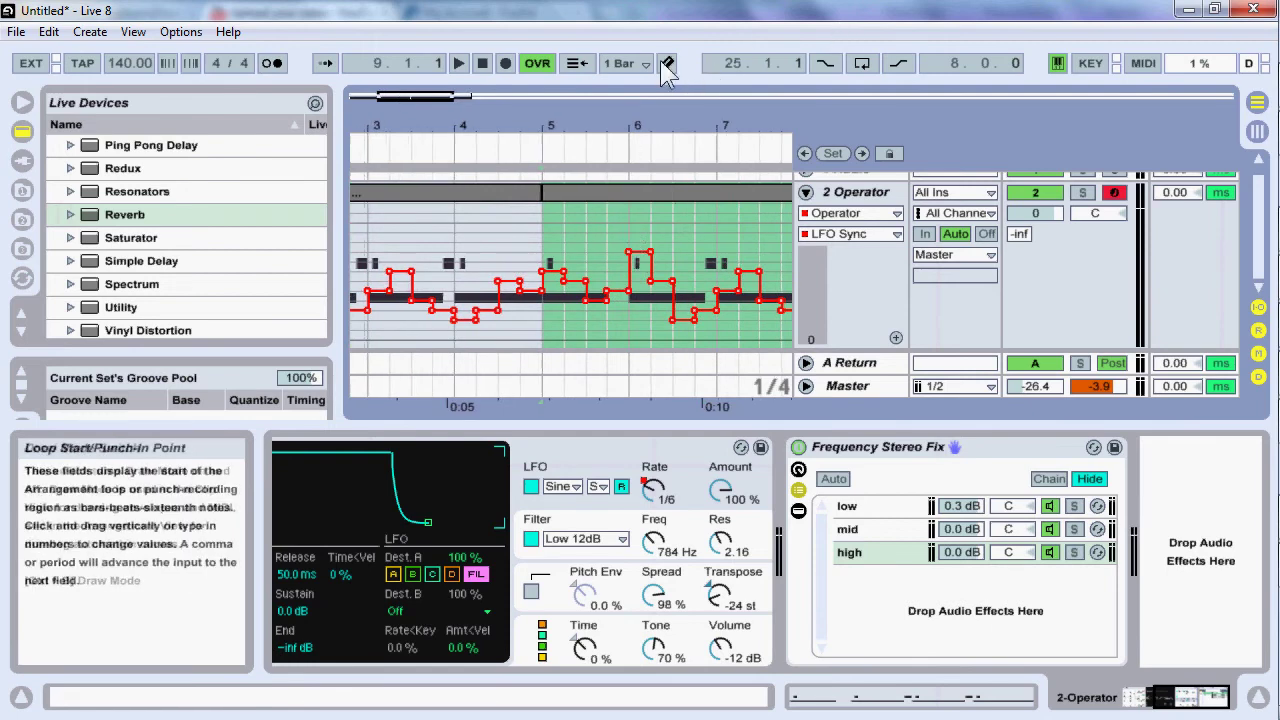
pyautogui.moveTo(540, 296)
pyautogui.mouseDown()
pyautogui.moveTo(678, 301)
pyautogui.moveTo(736, 254)
pyautogui.moveTo(788, 252)
pyautogui.mouseUp()
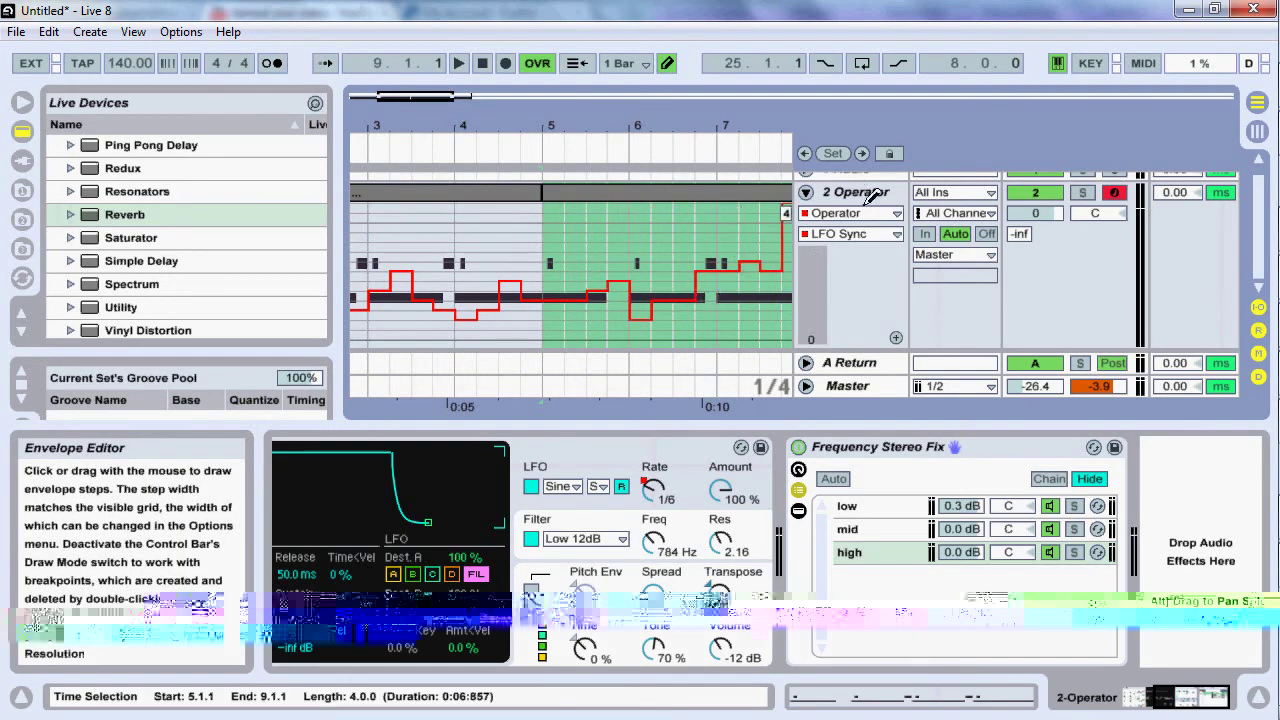
pyautogui.moveTo(440, 103); pyautogui.dragTo(464, 103)
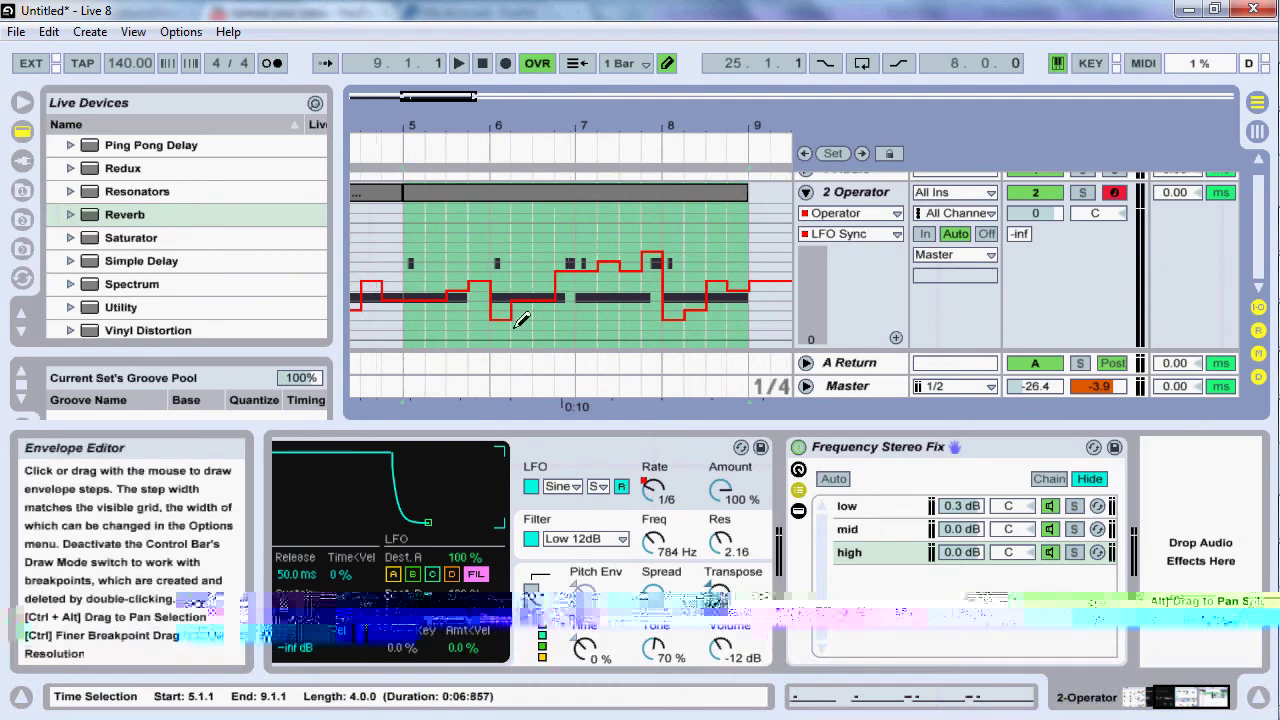
pyautogui.moveTo(466, 305)
pyautogui.mouseDown()
pyautogui.moveTo(633, 307)
pyautogui.moveTo(702, 325)
pyautogui.mouseUp()
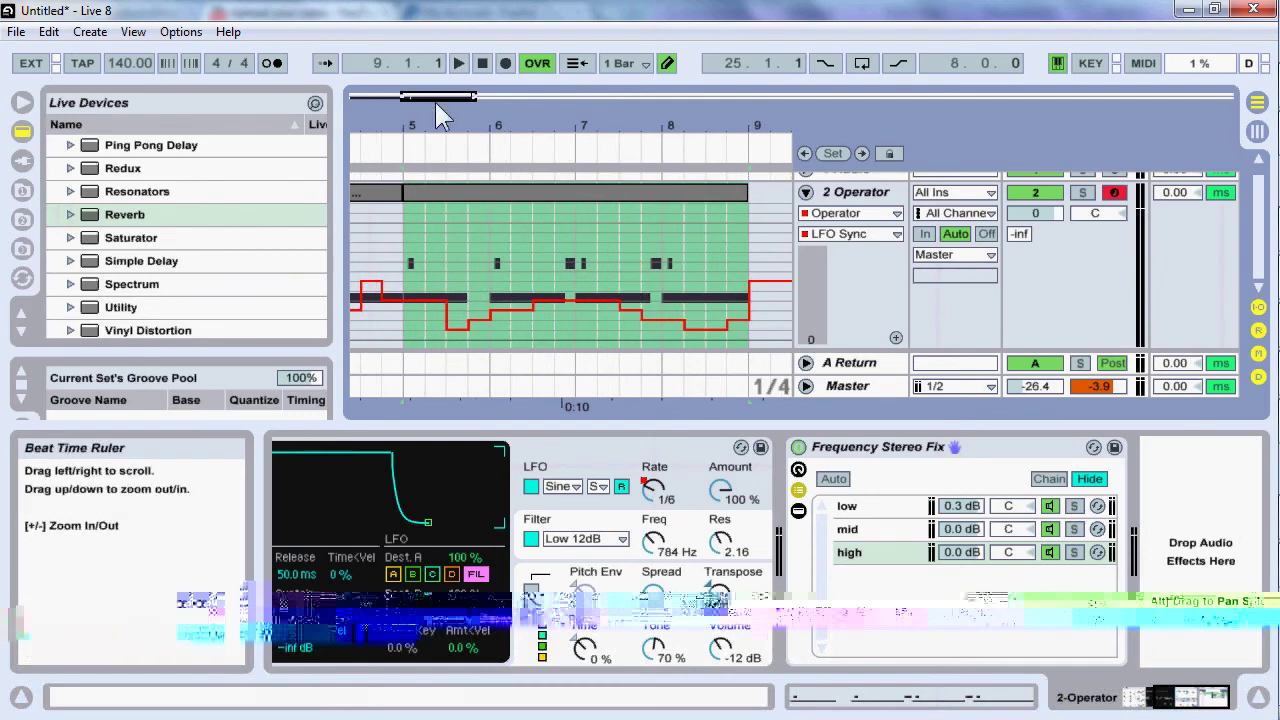
pyautogui.moveTo(435, 102)
pyautogui.mouseDown()
pyautogui.moveTo(385, 102)
pyautogui.moveTo(457, 92)
pyautogui.mouseUp()
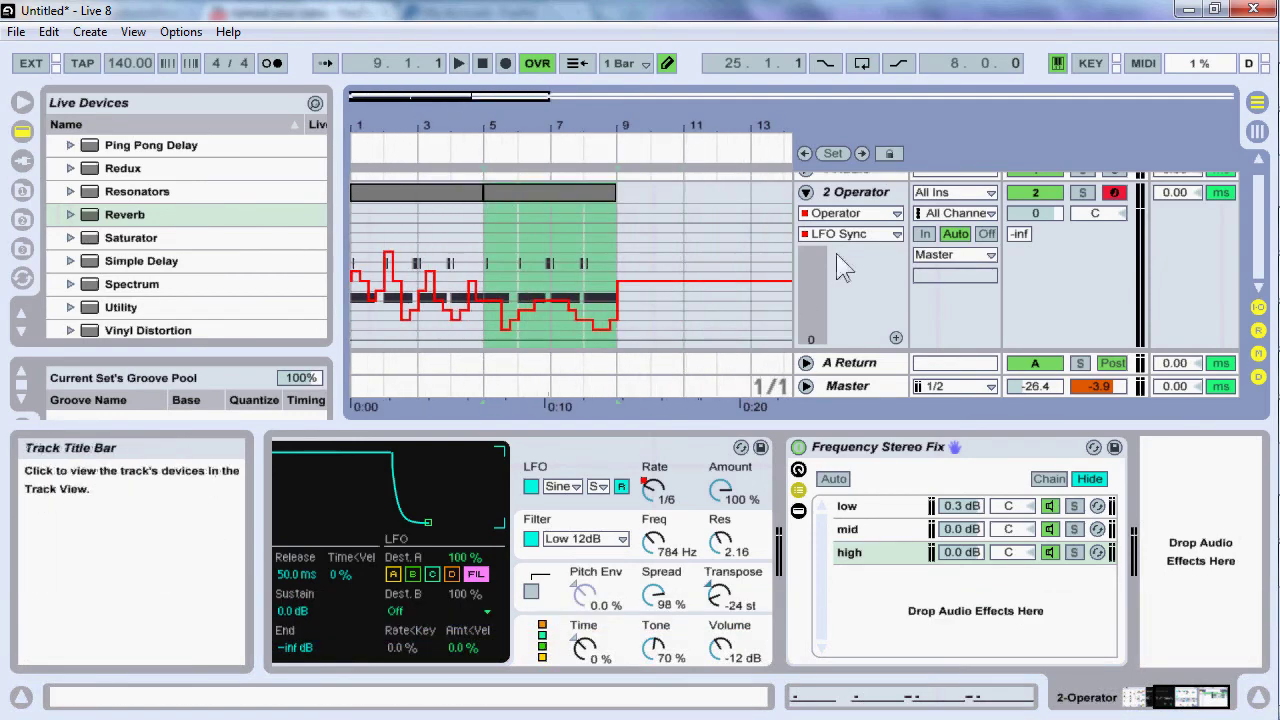
# Reduce the height of the Operator track and fold it in the arrangement.
pyautogui.click(806, 193)
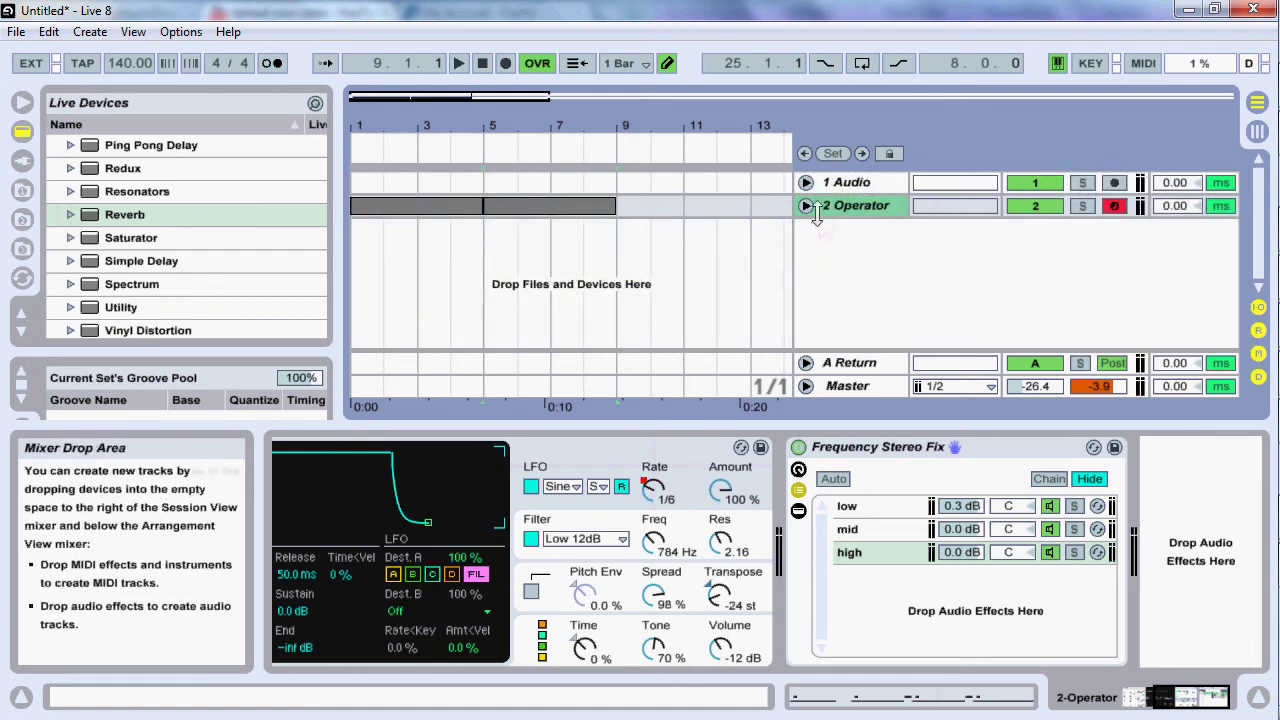
pyautogui.click(806, 205)
pyautogui.moveTo(805, 270); pyautogui.dragTo(805, 294)
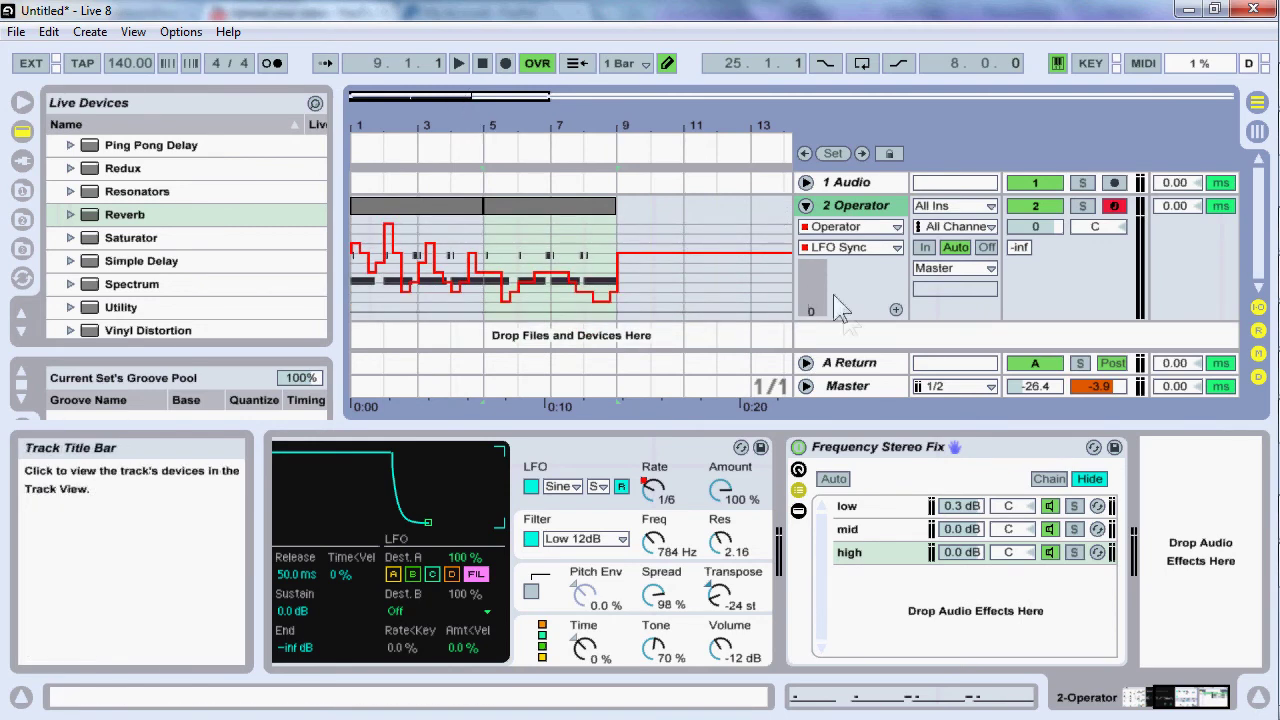
pyautogui.moveTo(846, 317); pyautogui.dragTo(841, 222)
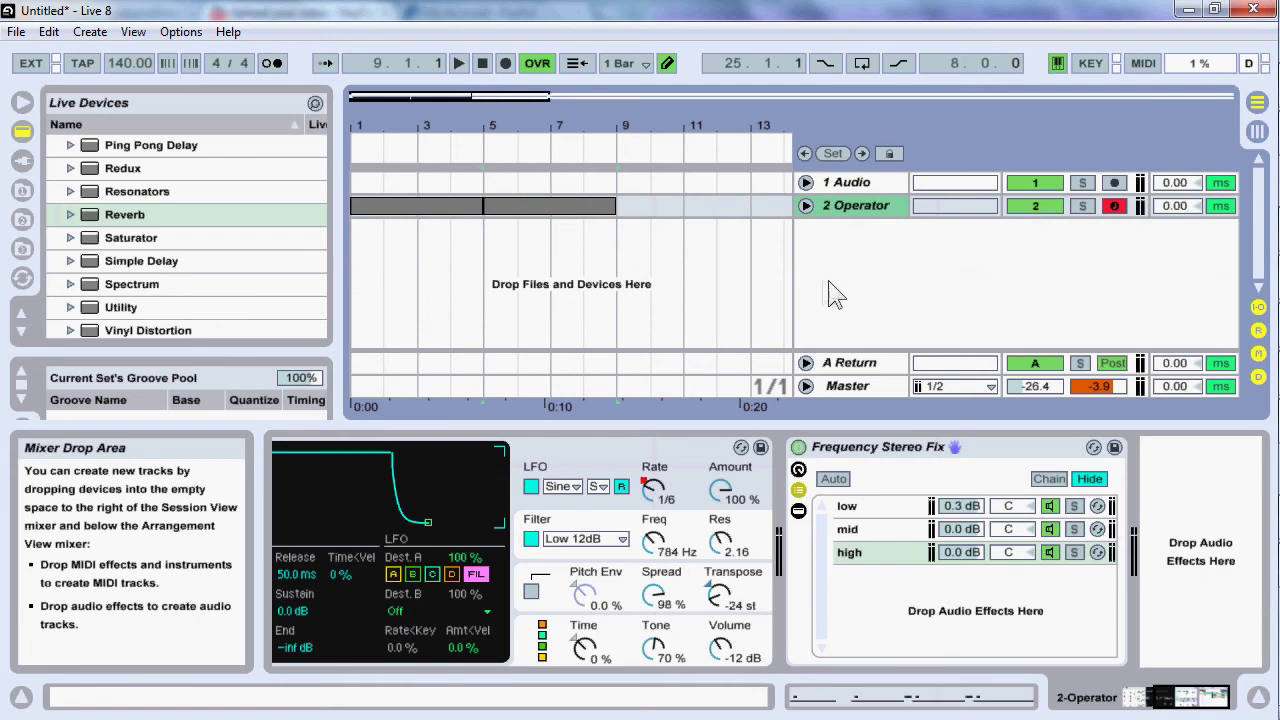